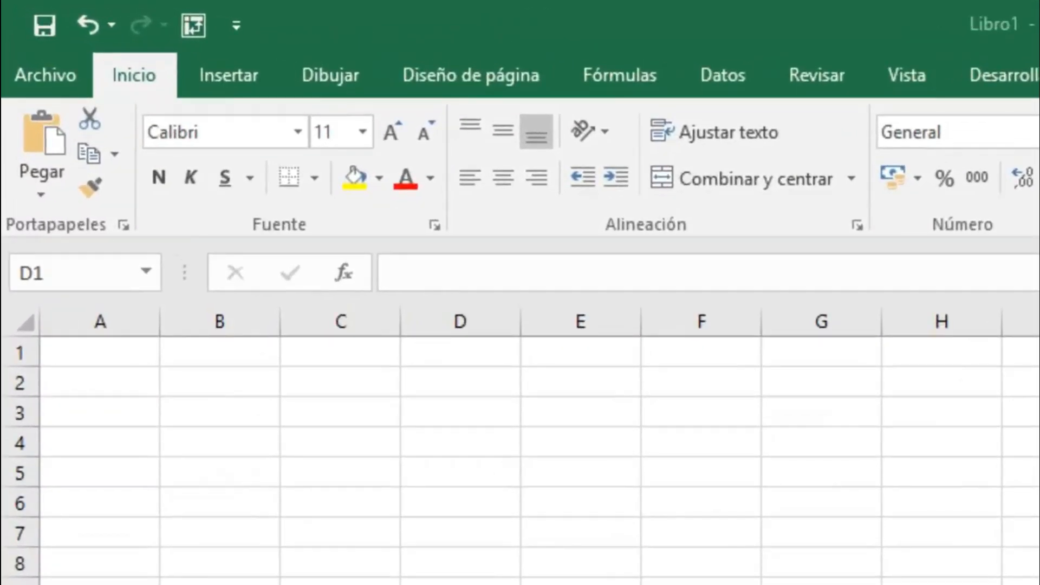
Enter the formula =FILA(A1:A5) in cell D1 as a normal formula.
left_click(463, 351)
type("=fila")
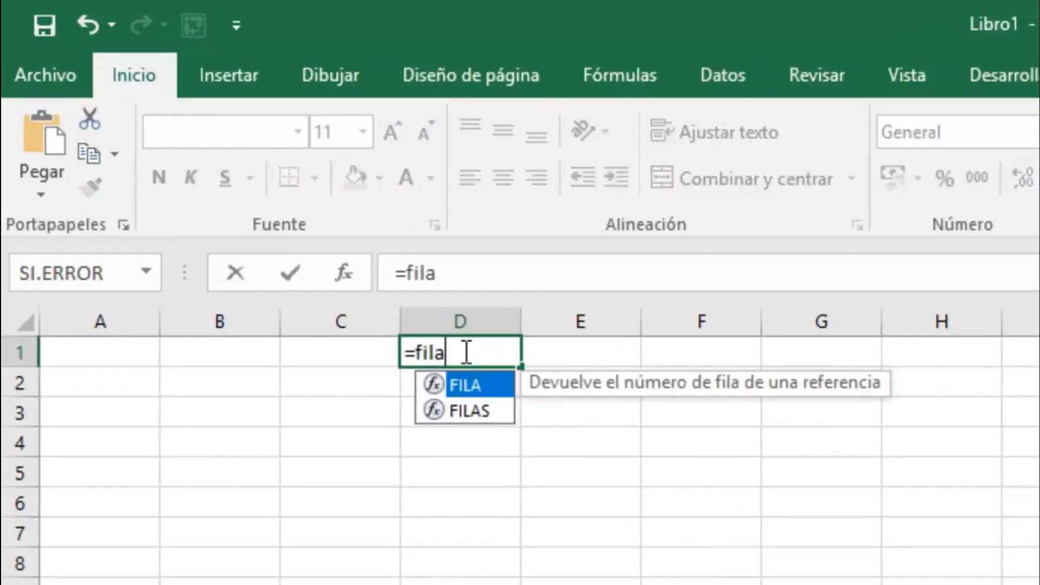
key("Tab")
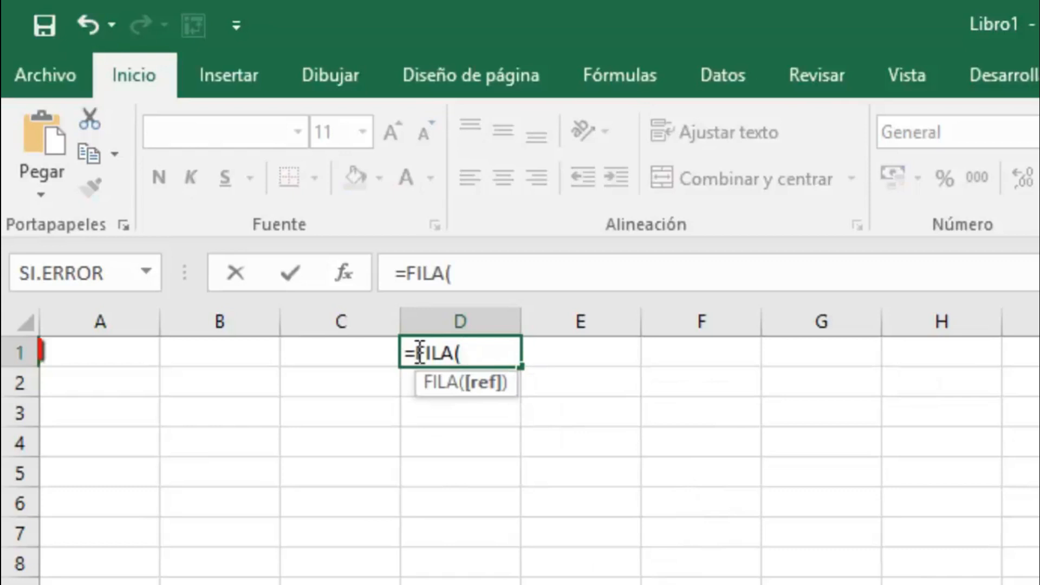
left_click_drag(116, 351, 109, 472)
key("Return")
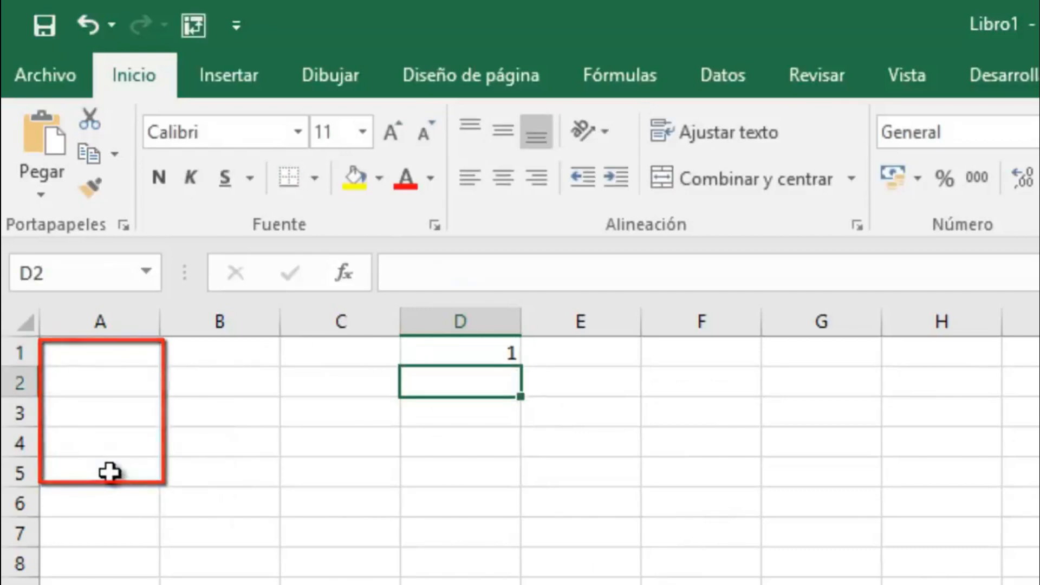
Convert the FILA(A1:A5) formula in D1 into an array formula.
left_click(434, 352)
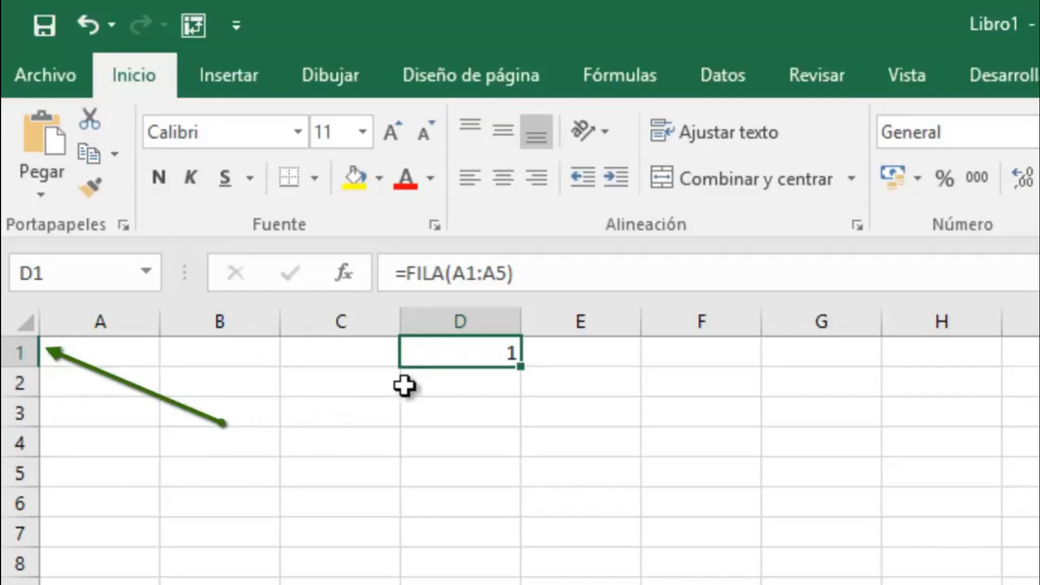
left_click(467, 277)
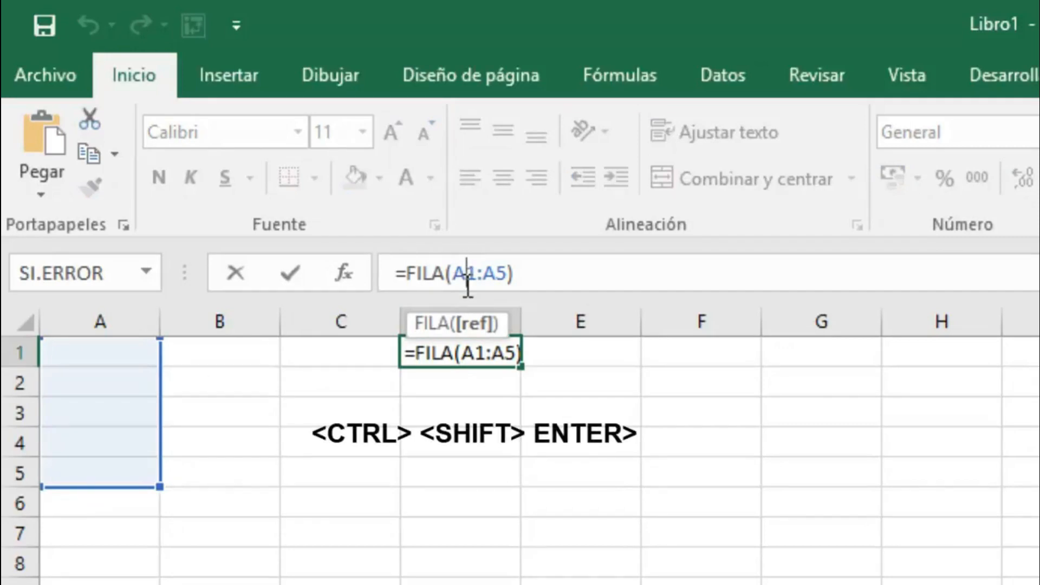
key("ctrl+shift+Return")
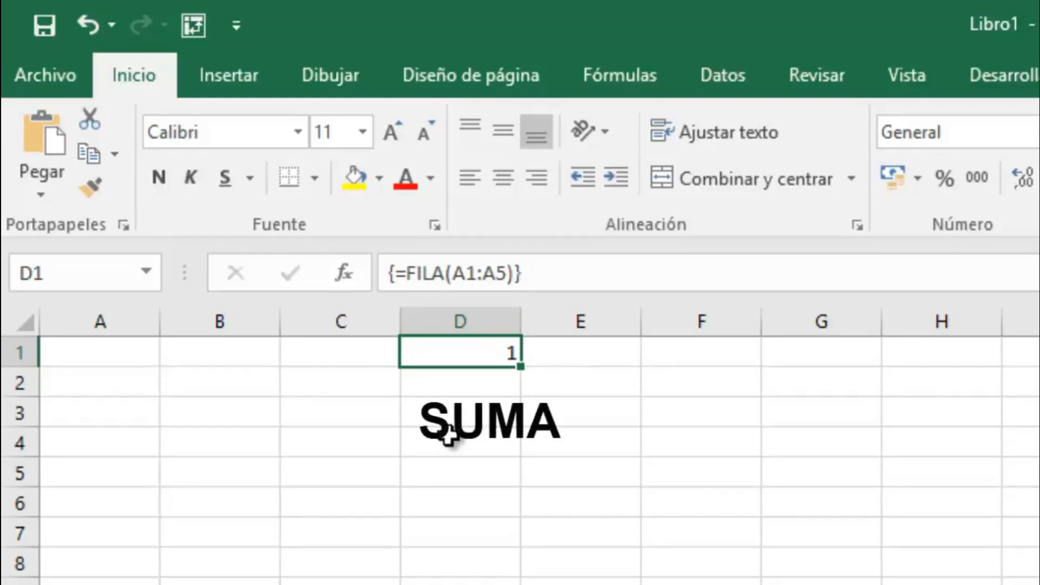
Wrap the D1 formula in SUMA so it is =SUMA(FILA(A1:A5)), entered as an array formula.
left_click(405, 272)
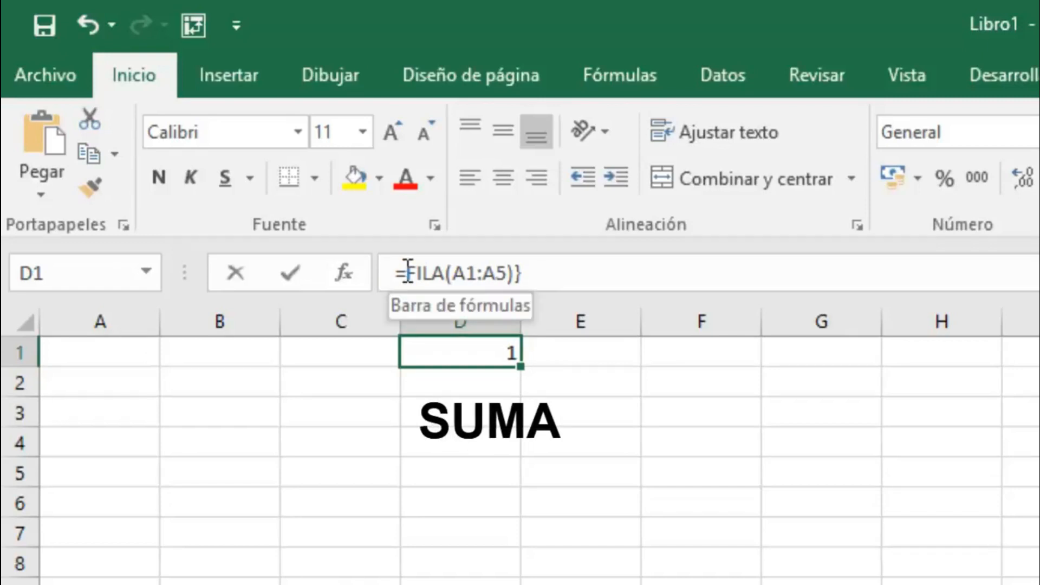
type("suma")
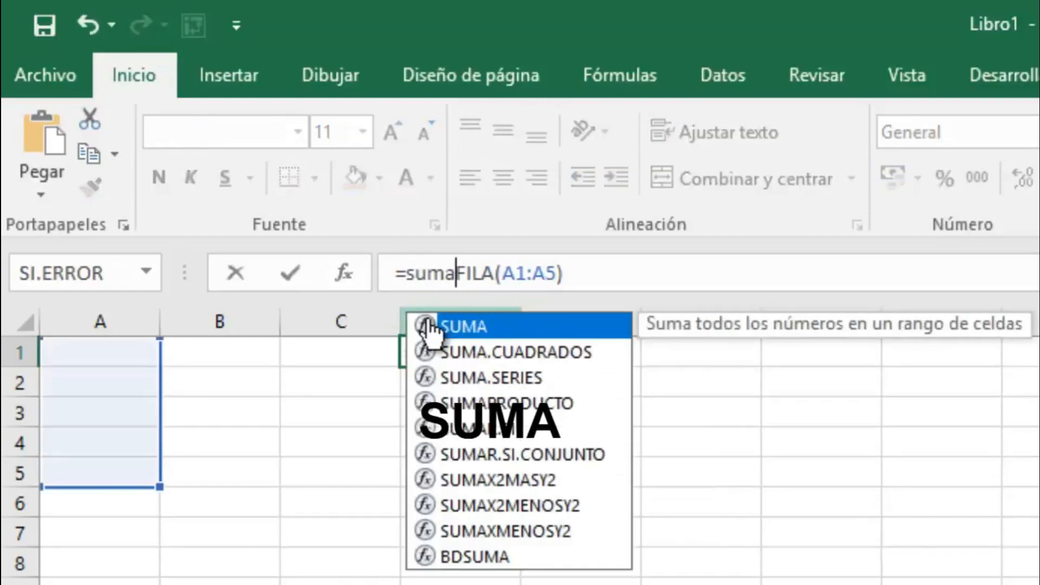
key("Tab")
key("End")
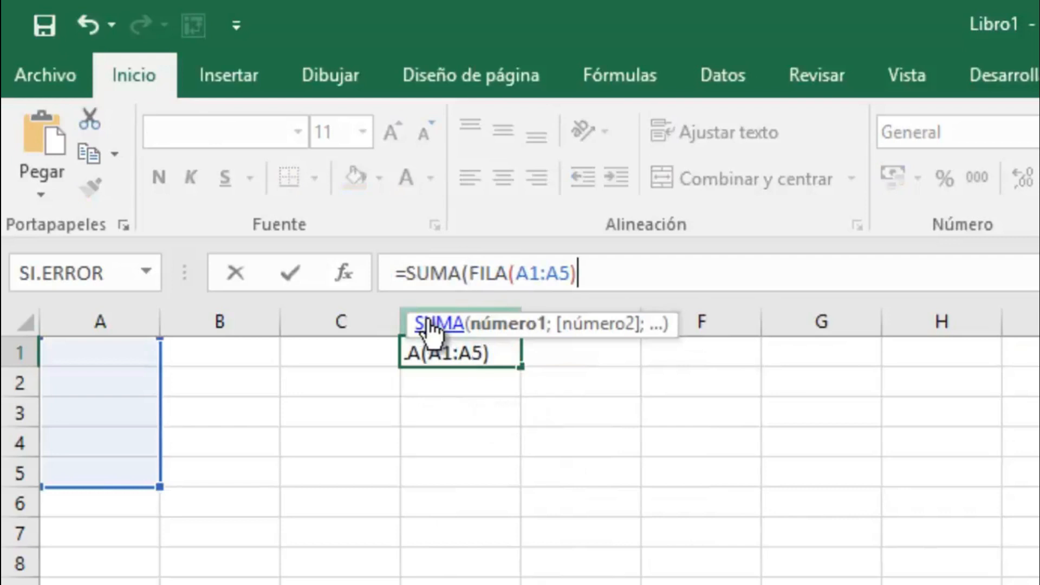
type(")")
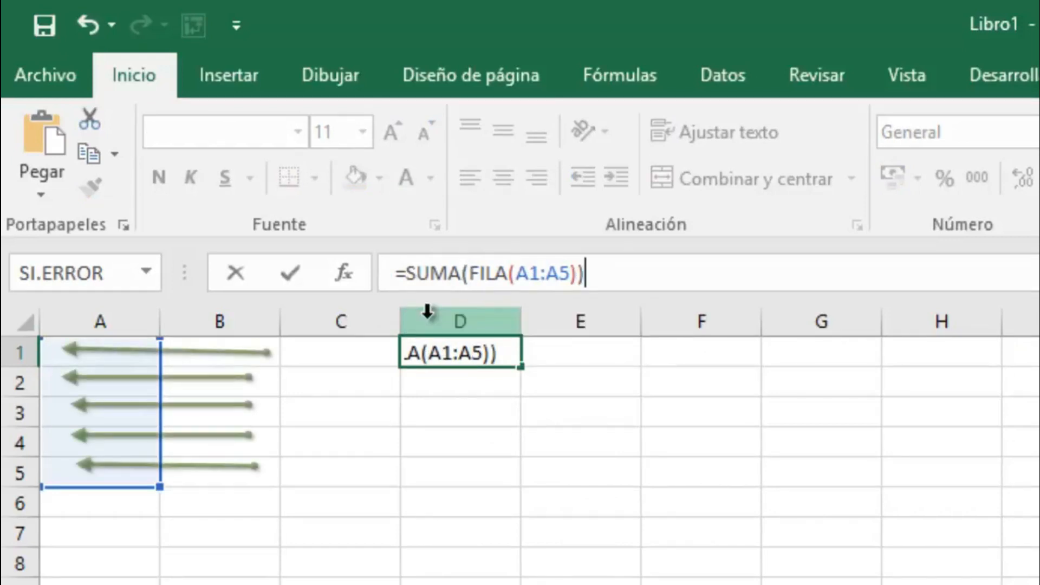
key("ctrl+shift+Return")
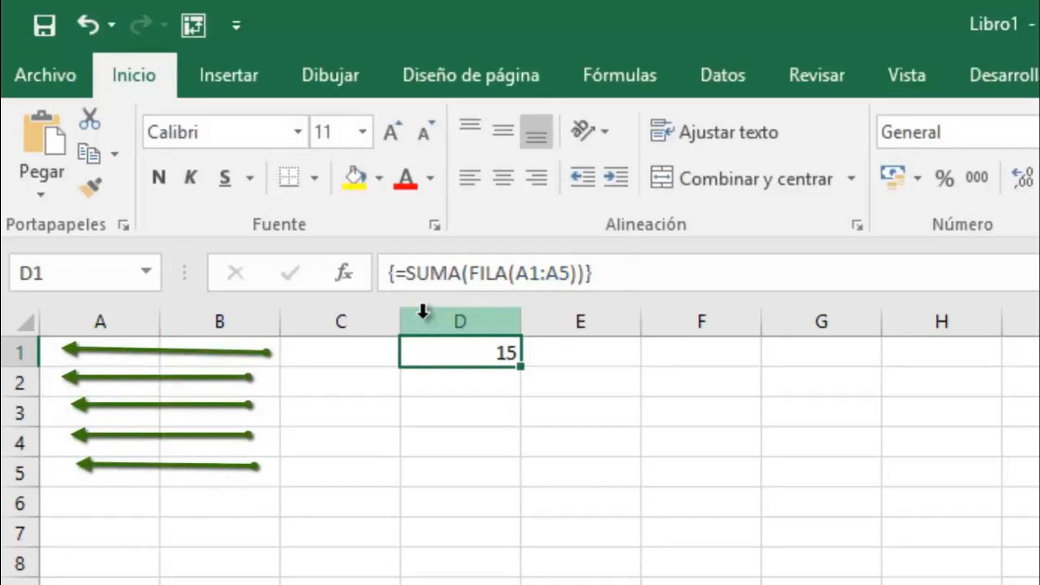
left_click(79, 357)
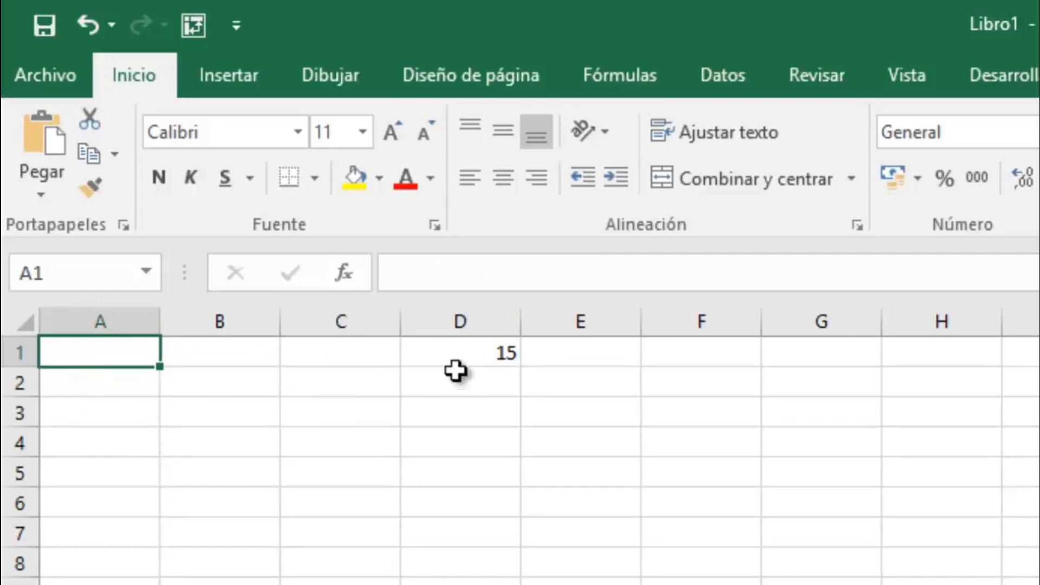
left_click(464, 346)
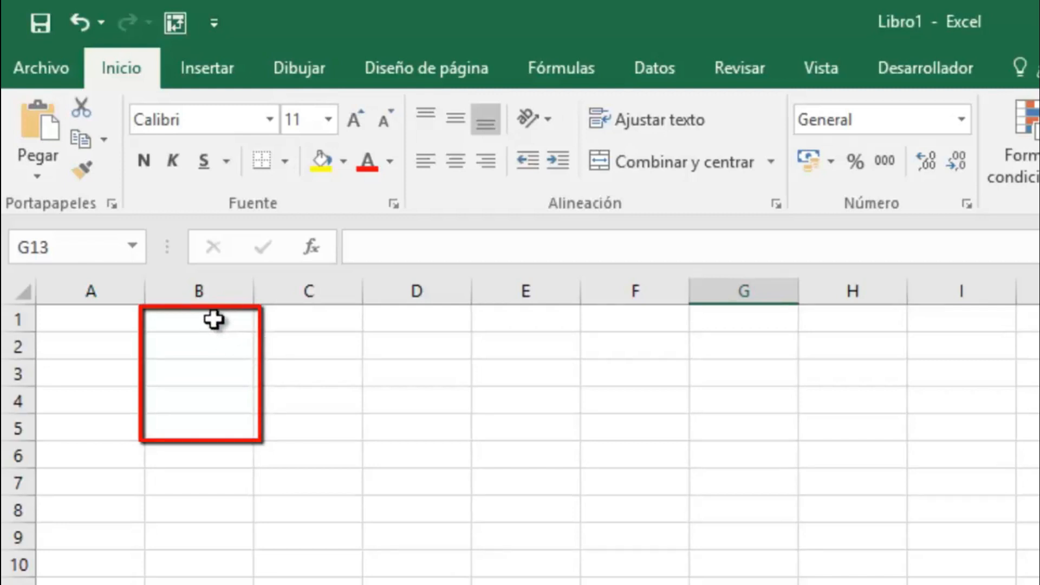
Fill the range B1:B5 with the array formula =FILA(A1:A5).
left_click(93, 319)
left_click_drag(93, 318, 96, 428)
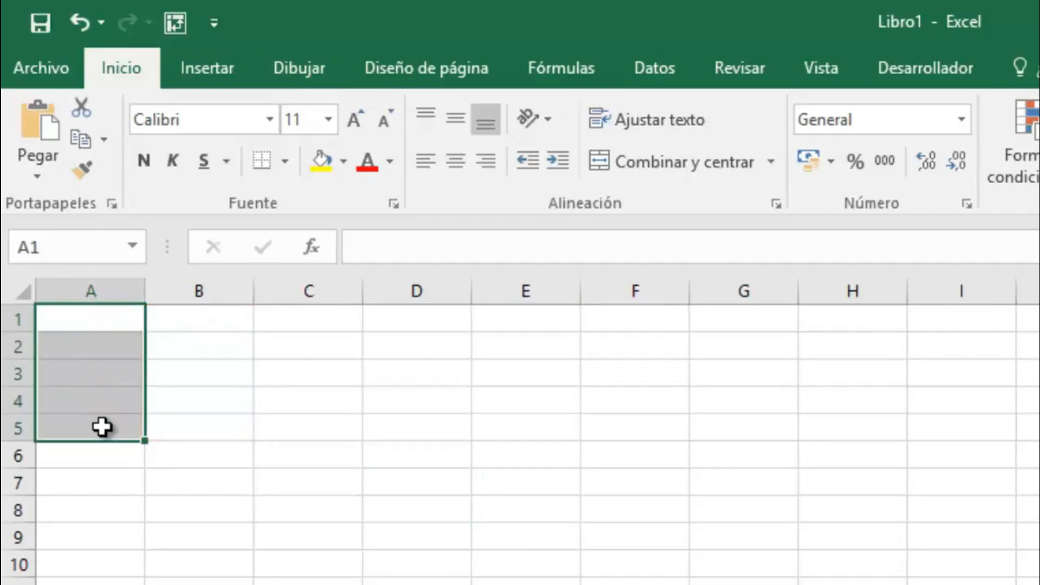
left_click_drag(215, 319, 216, 425)
left_click(414, 254)
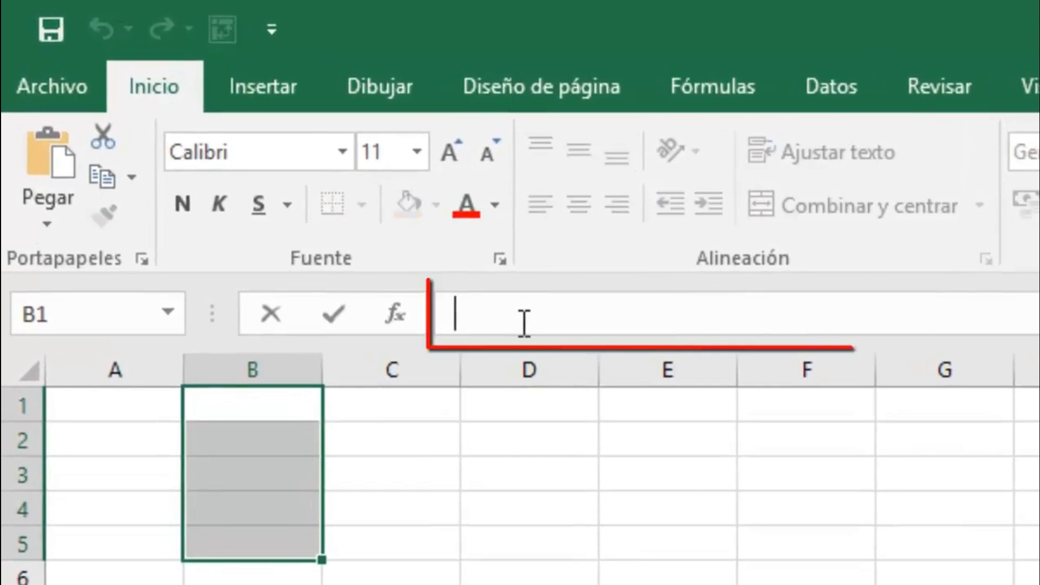
type("=FIA")
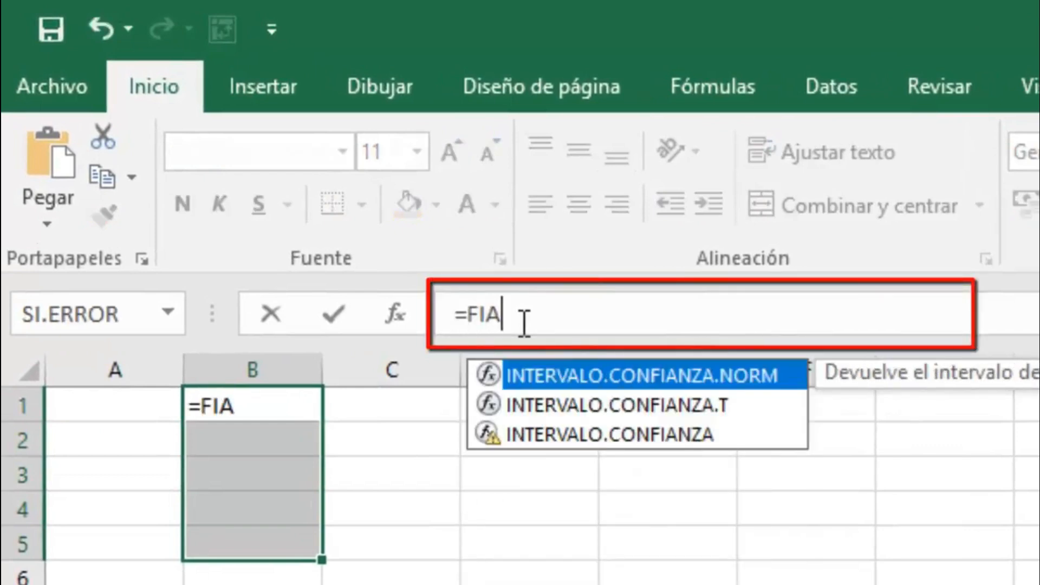
key("BackSpace")
type("L")
key("Tab")
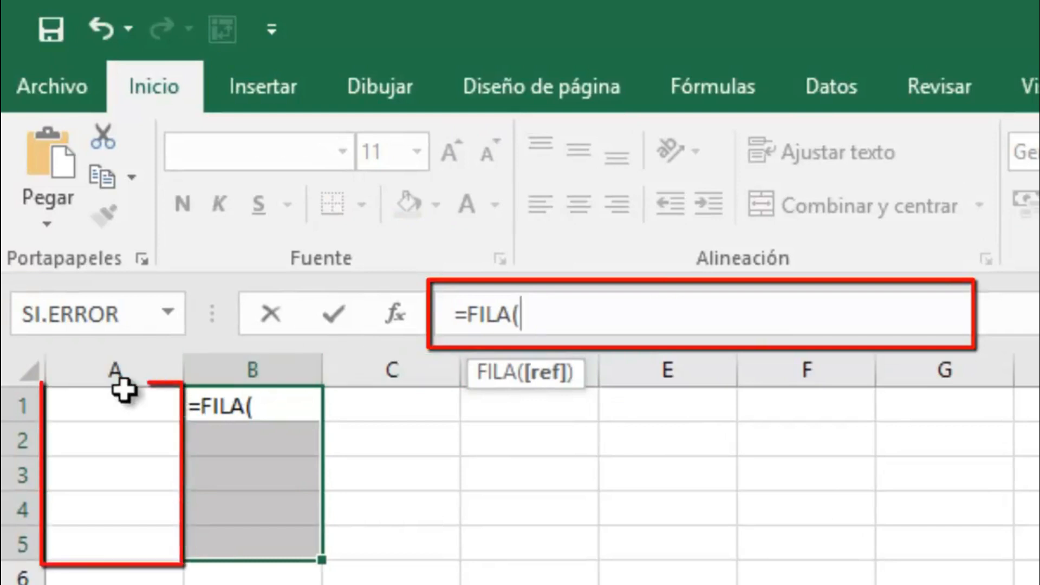
left_click_drag(121, 401, 108, 549)
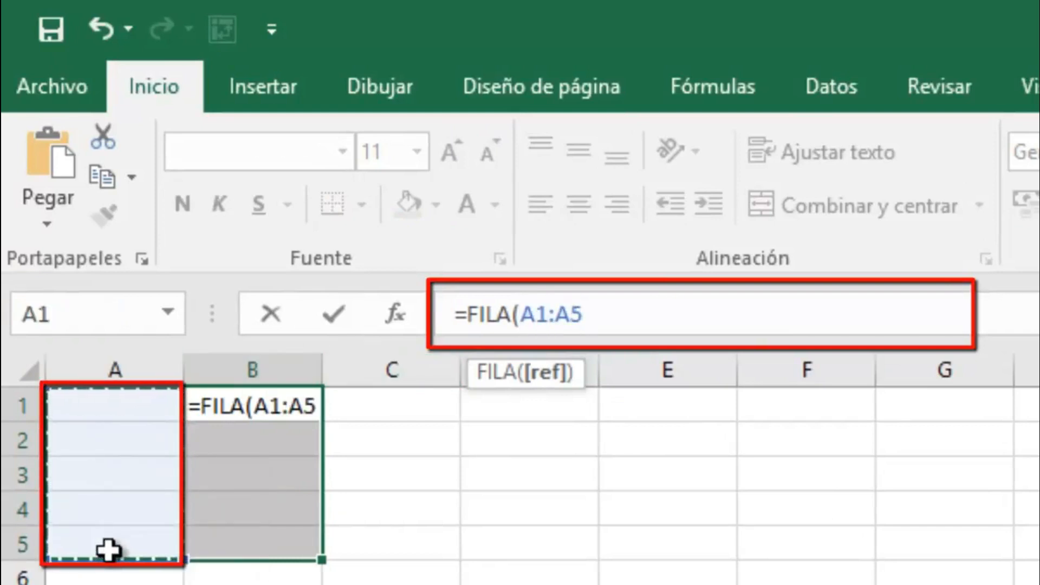
type(")")
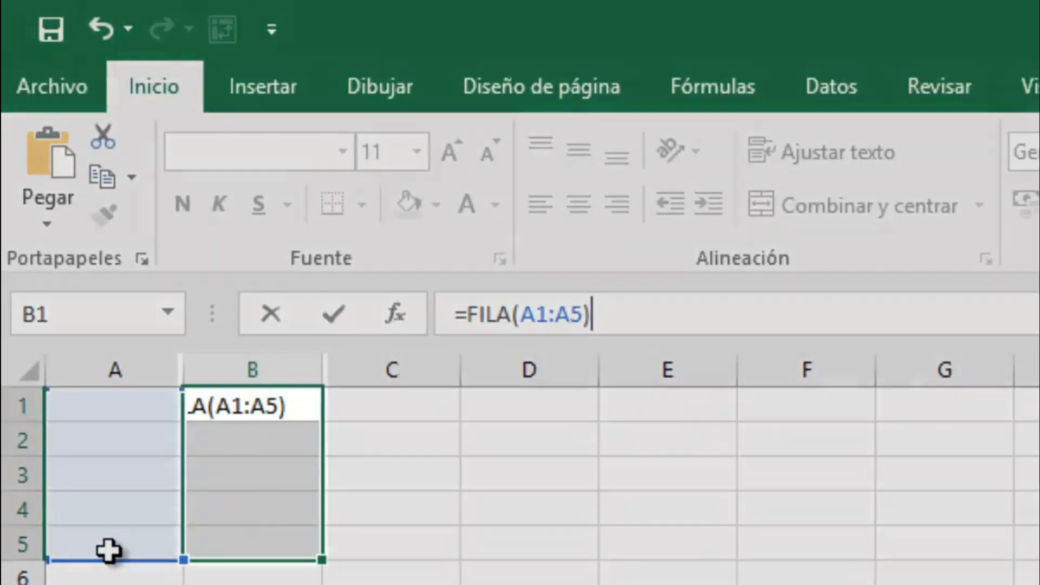
key("ctrl+shift+Return")
left_click(373, 503)
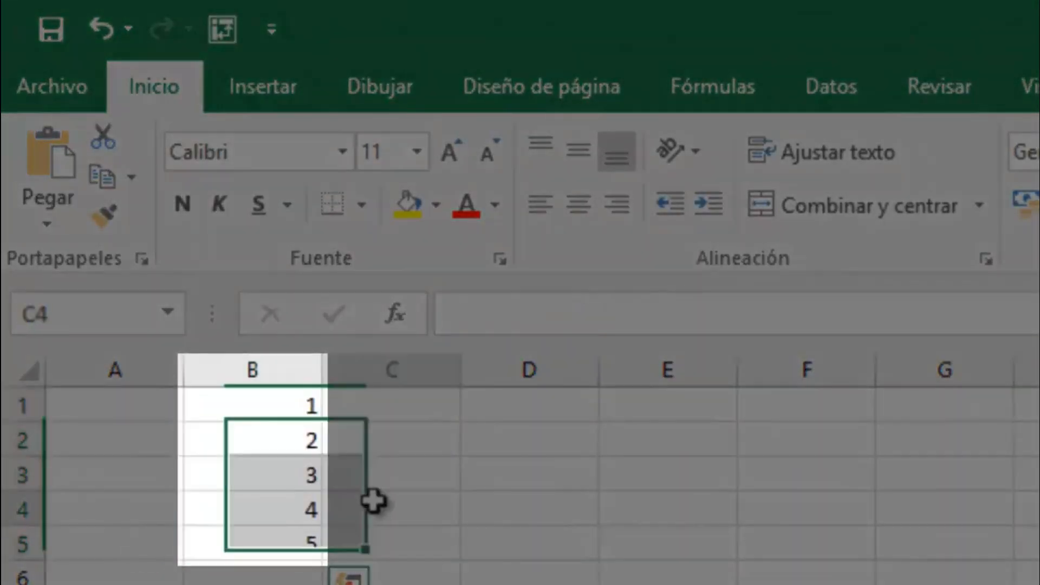
left_click(262, 402)
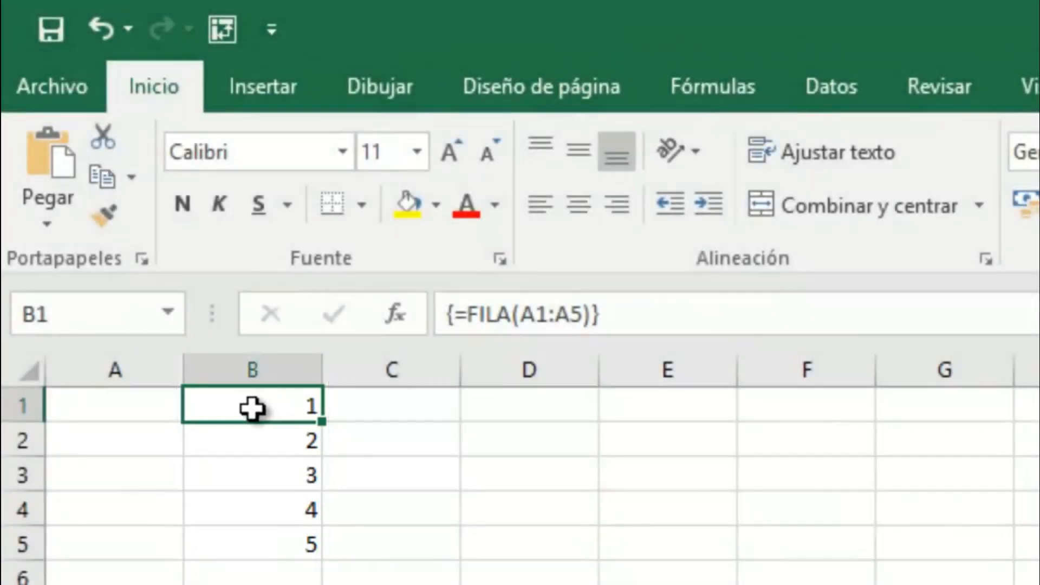
Enter =FILA(A1:A5) in the empty cell D1 as an array formula.
left_click(527, 411)
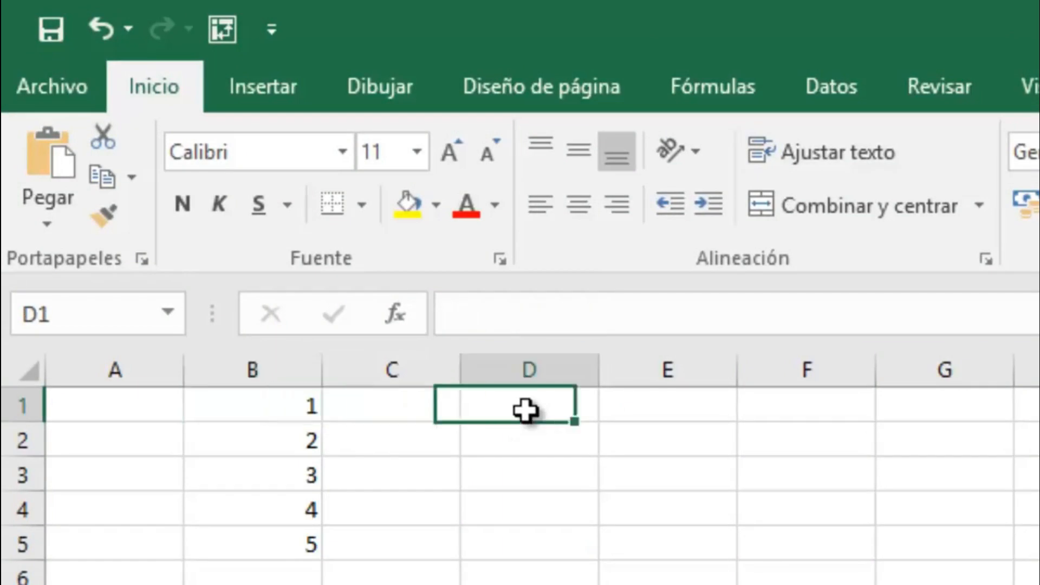
type("=FILA(")
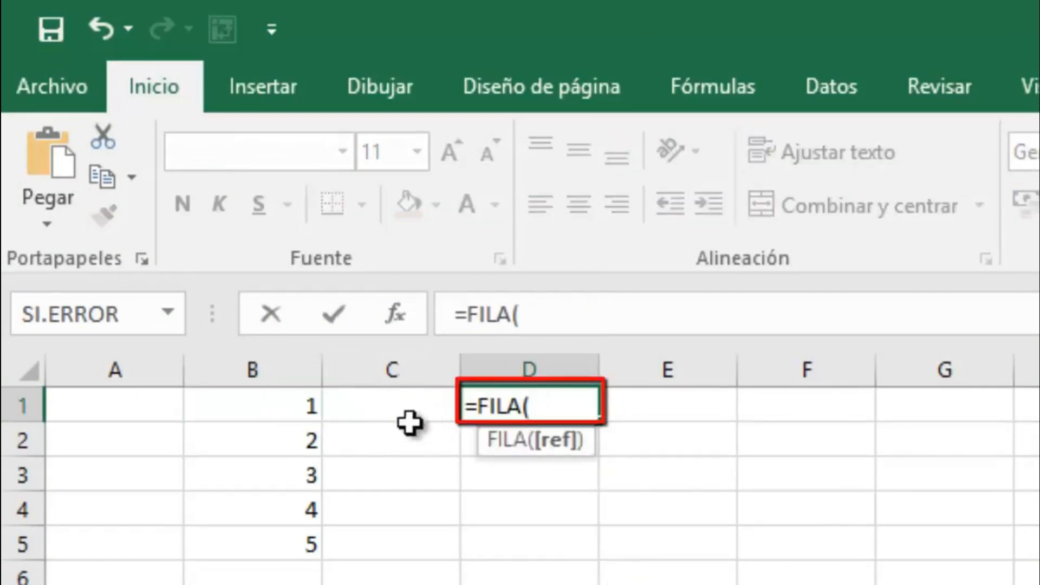
left_click_drag(146, 405, 127, 542)
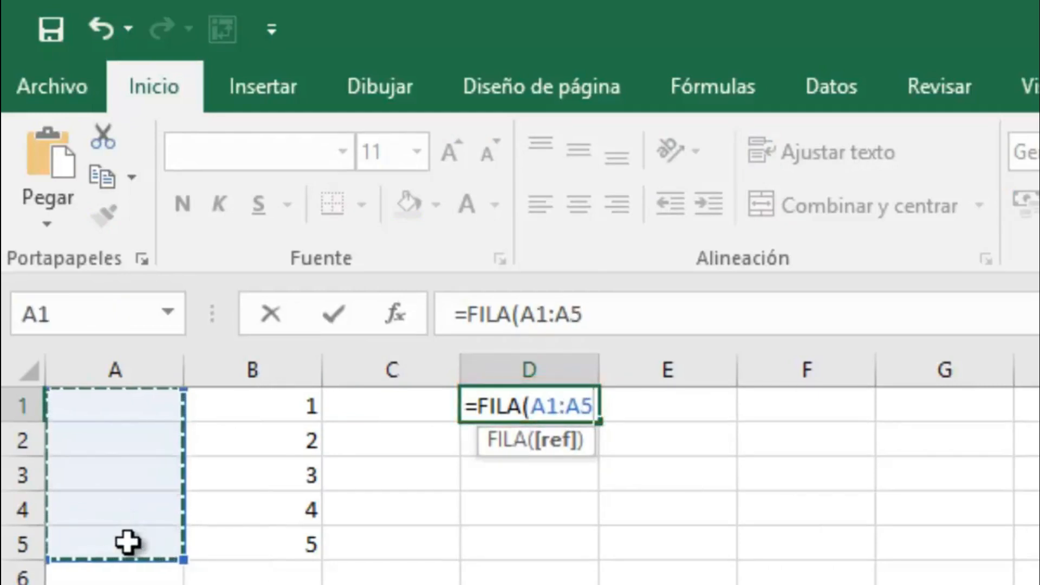
key("ctrl+shift+Return")
left_click(533, 515)
left_click(541, 404)
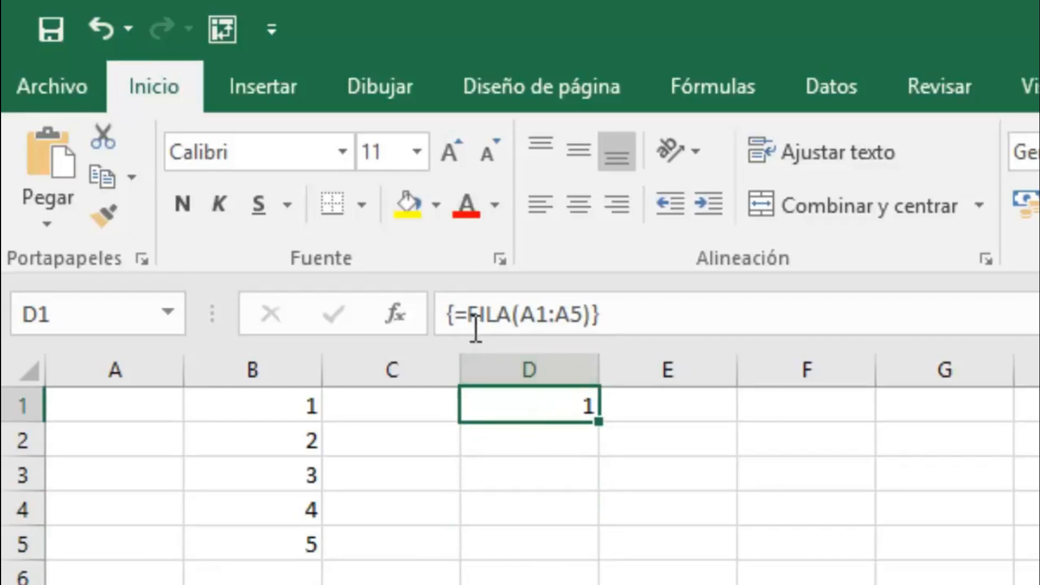
Nest the row function in D1 inside SUMA, giving the array formula =SUMA(FILA(A1:A5)).
left_click(467, 316)
type("SUMA(")
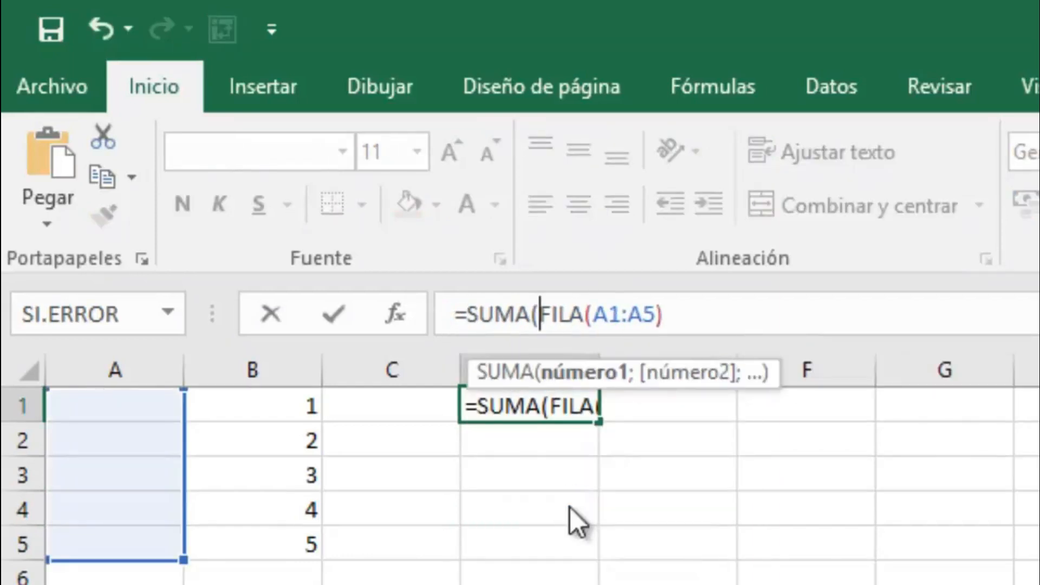
key("ctrl+shift+Return")
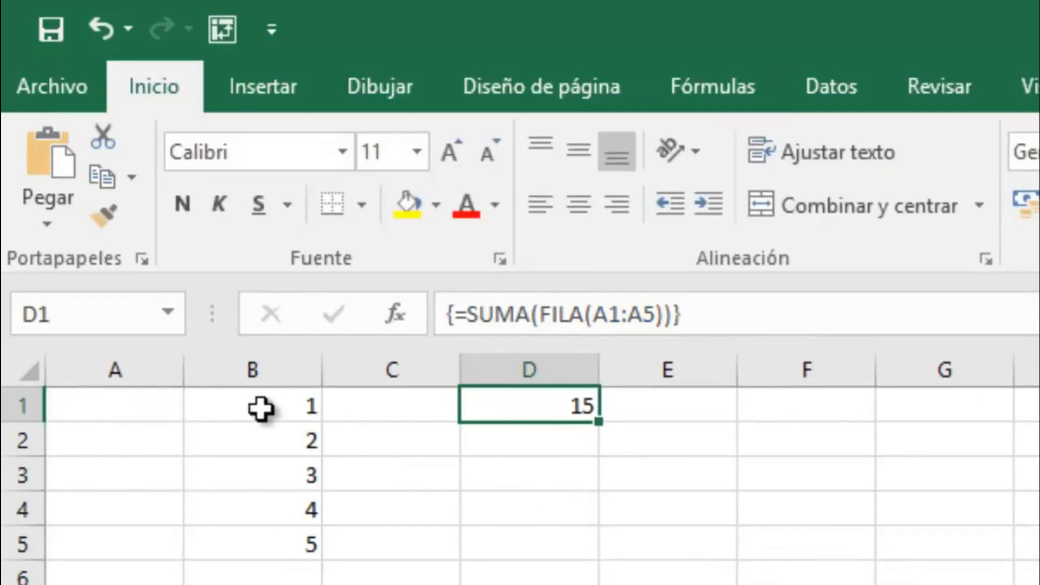
Check the sum of the row numbers in B1:B5 against the array formula result in D1.
left_click(283, 402)
left_click_drag(282, 415, 271, 556)
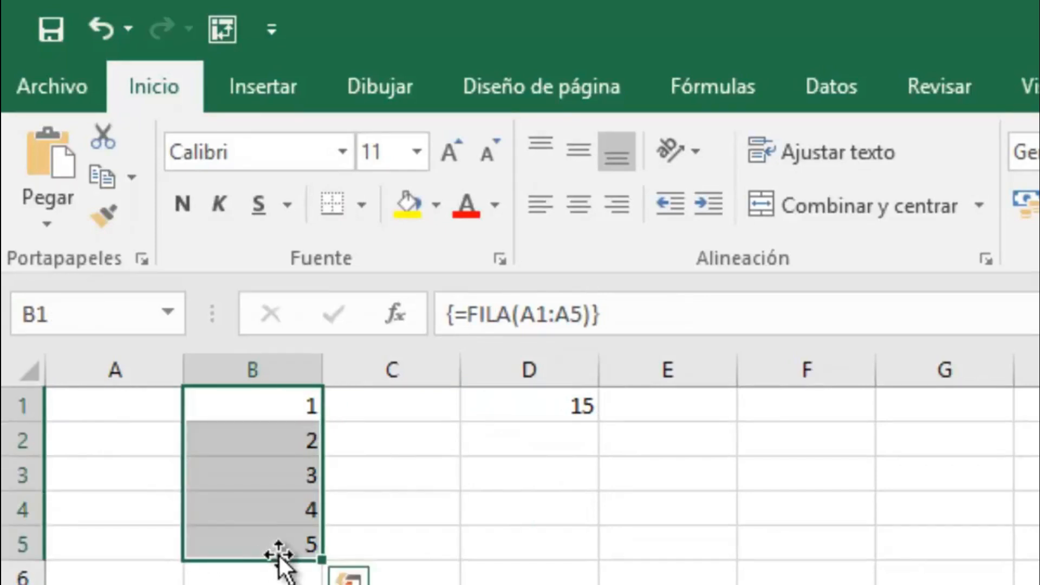
left_click(461, 520)
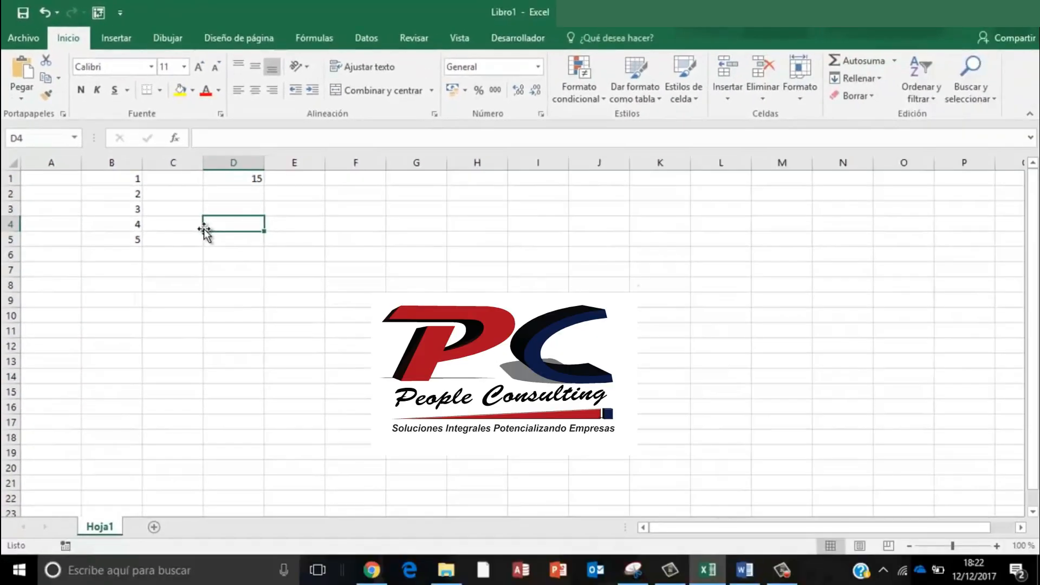
left_click_drag(127, 179, 122, 239)
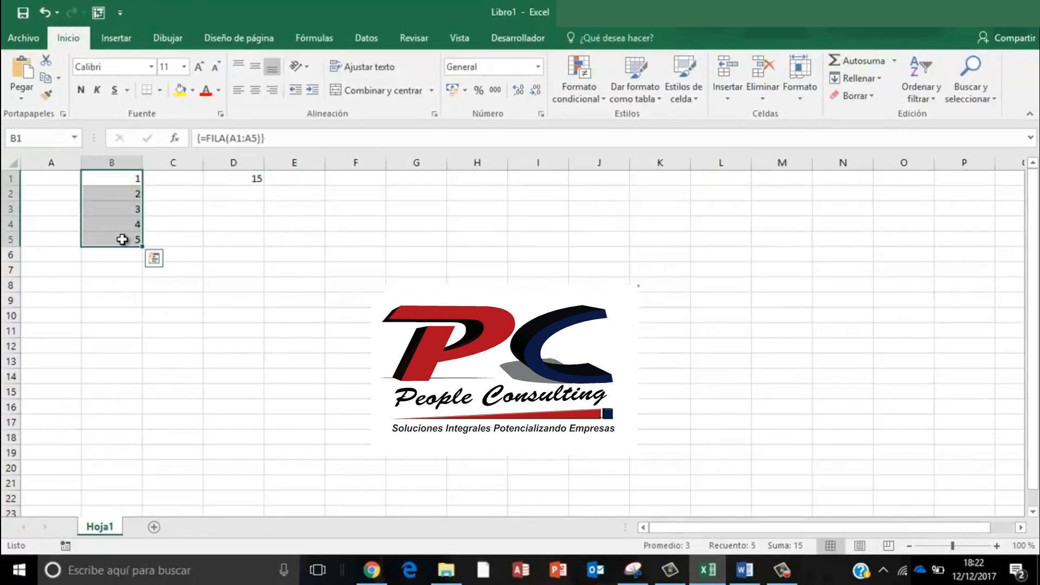
left_click(241, 180)
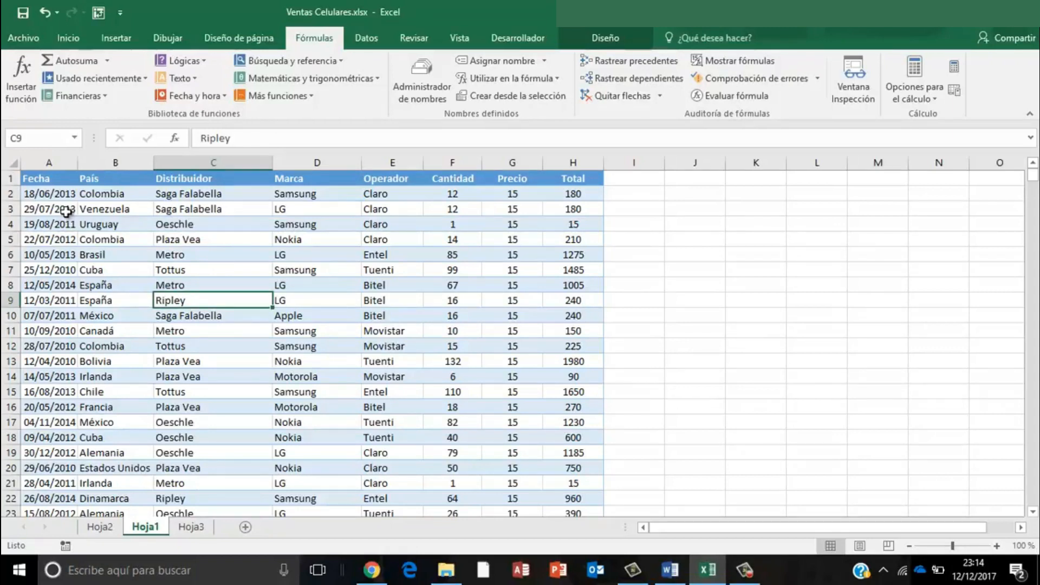
Examine the month-by-weekday grid on Hoja3 and the Fecha, País, Distribuidor and remaining columns of the sales table on Hoja1.
left_click(189, 527)
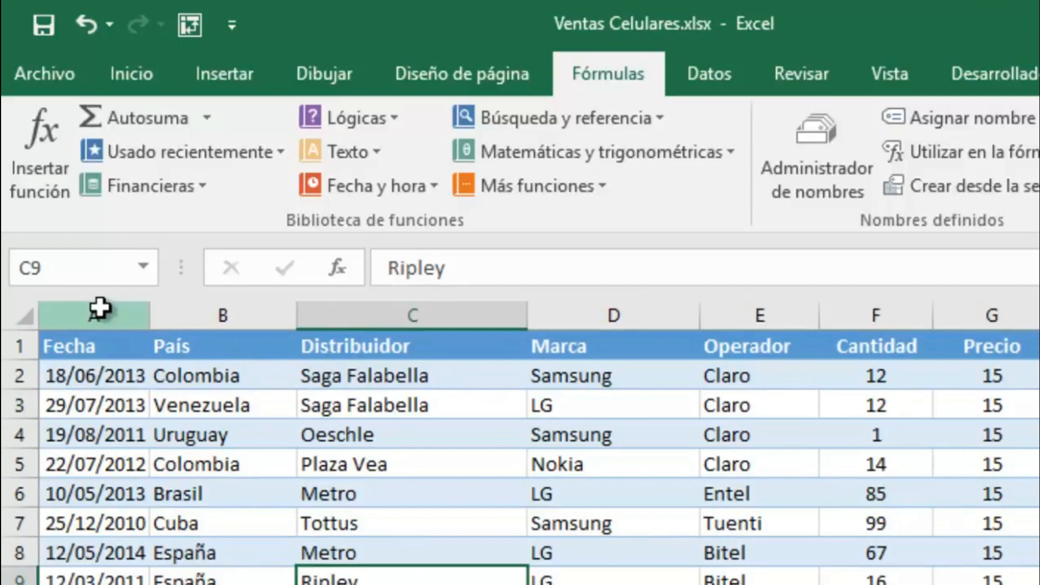
left_click(99, 298)
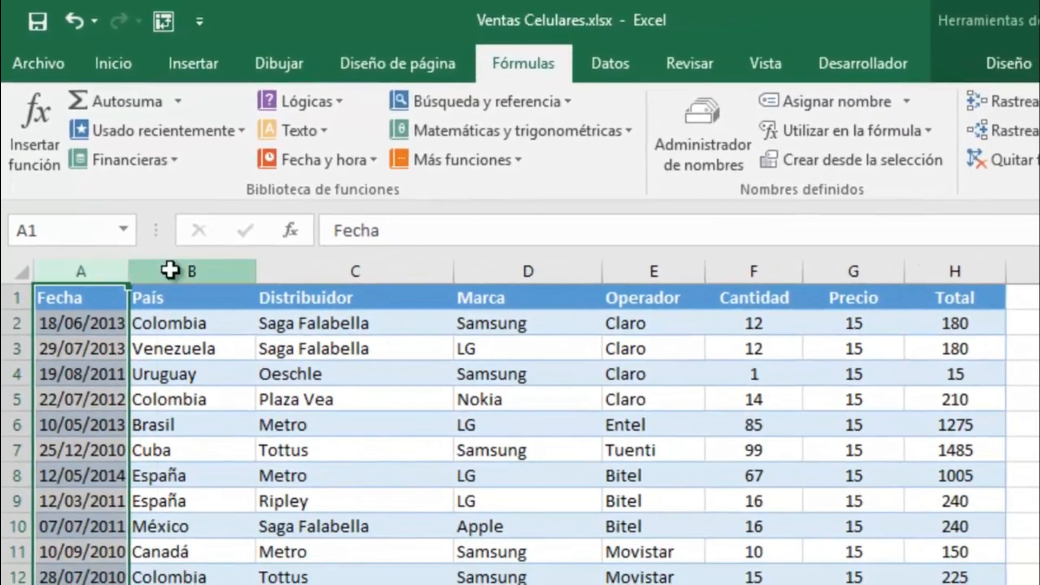
left_click(170, 270)
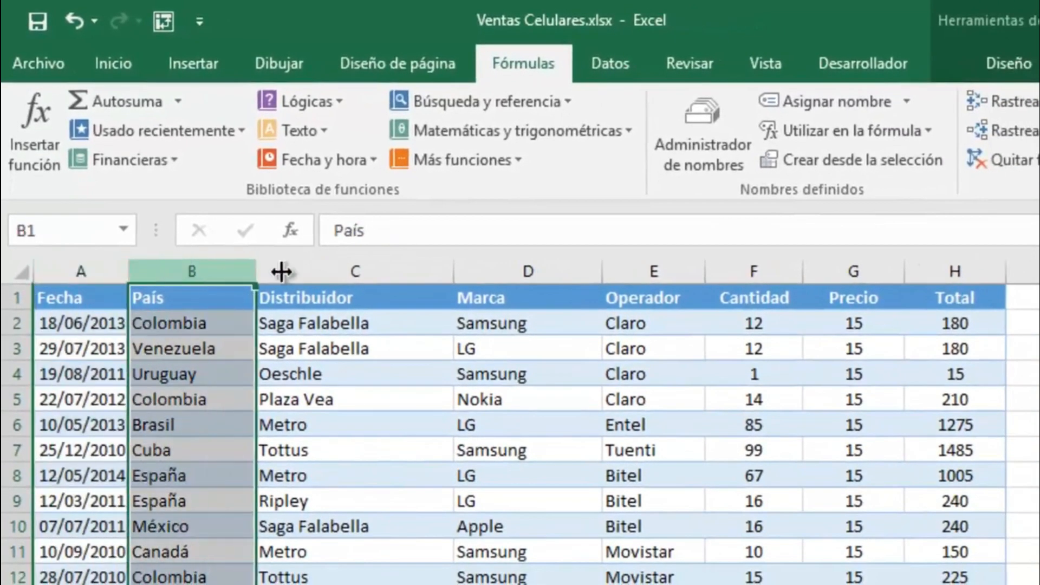
left_click(340, 270)
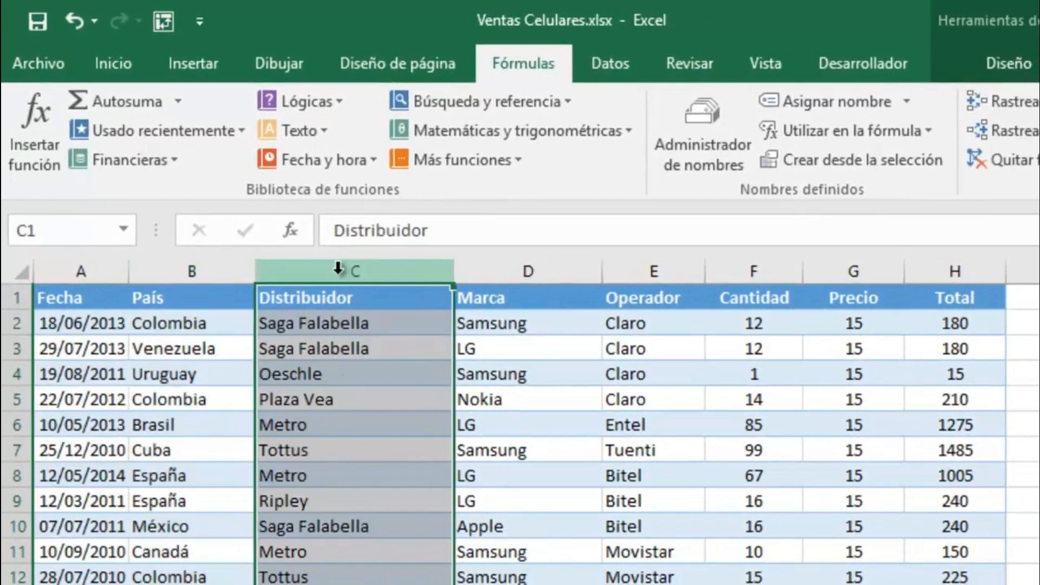
left_click(928, 271)
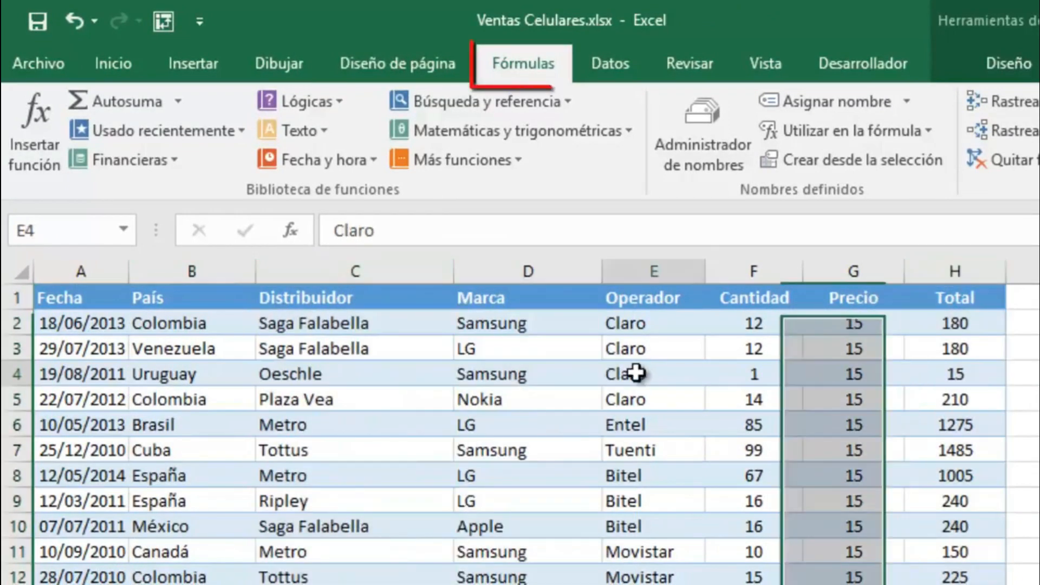
left_click(637, 373)
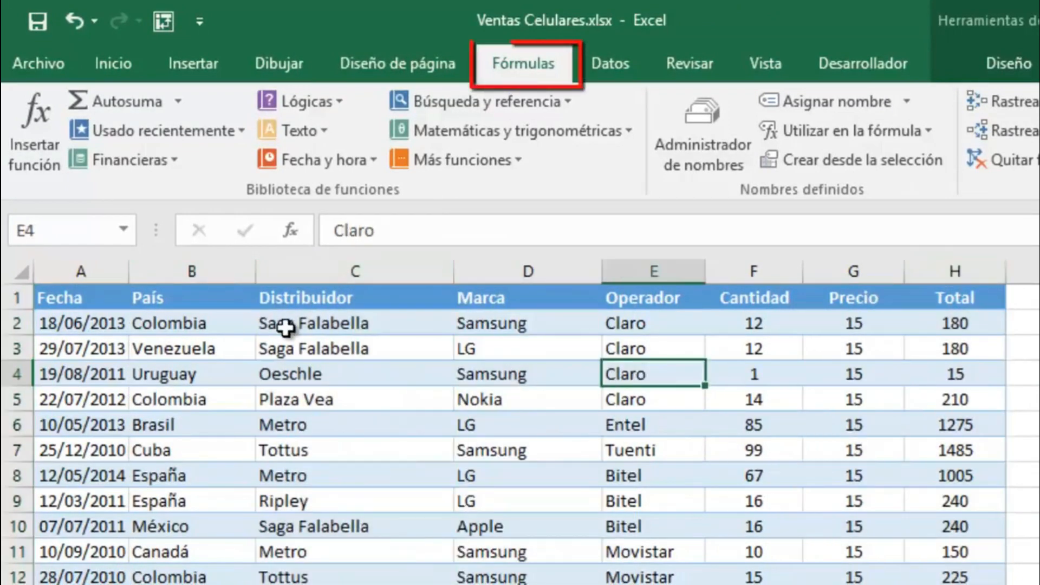
Create defined names for the whole sales table from A1 to its last cell, using only the top row (Fila superior) as labels.
left_click(87, 295)
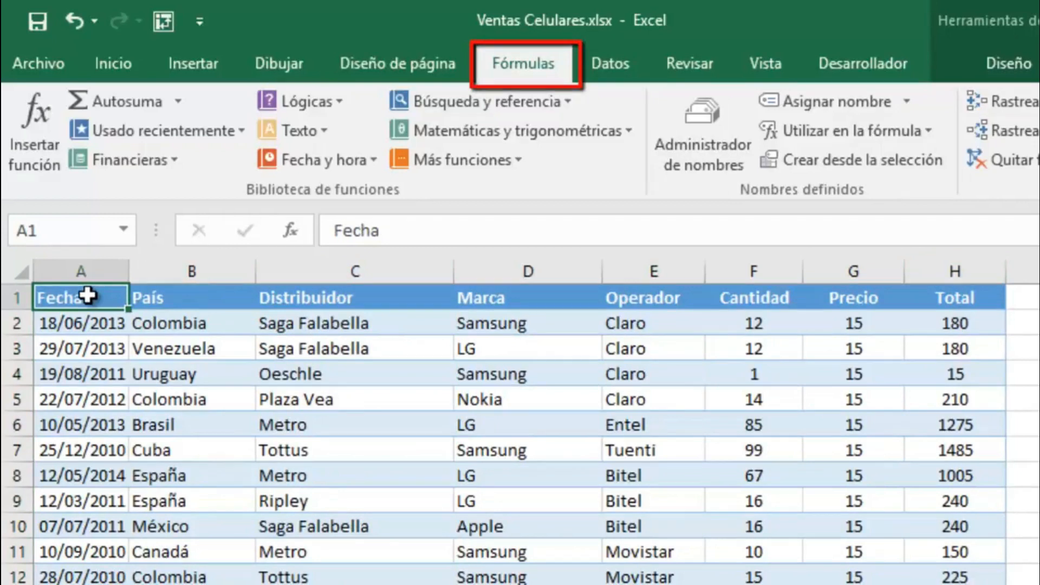
key("ctrl+shift+End")
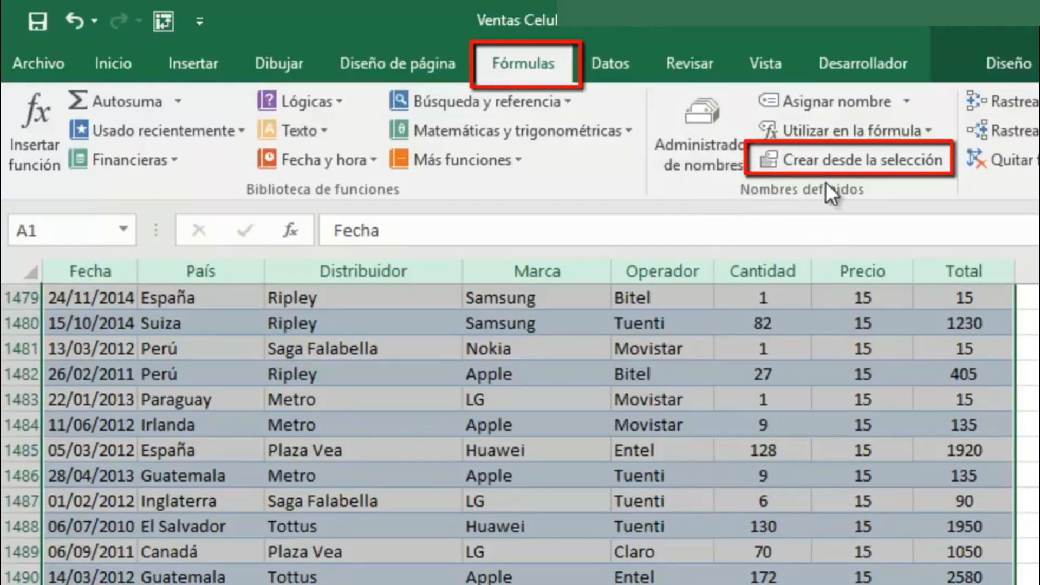
left_click(841, 163)
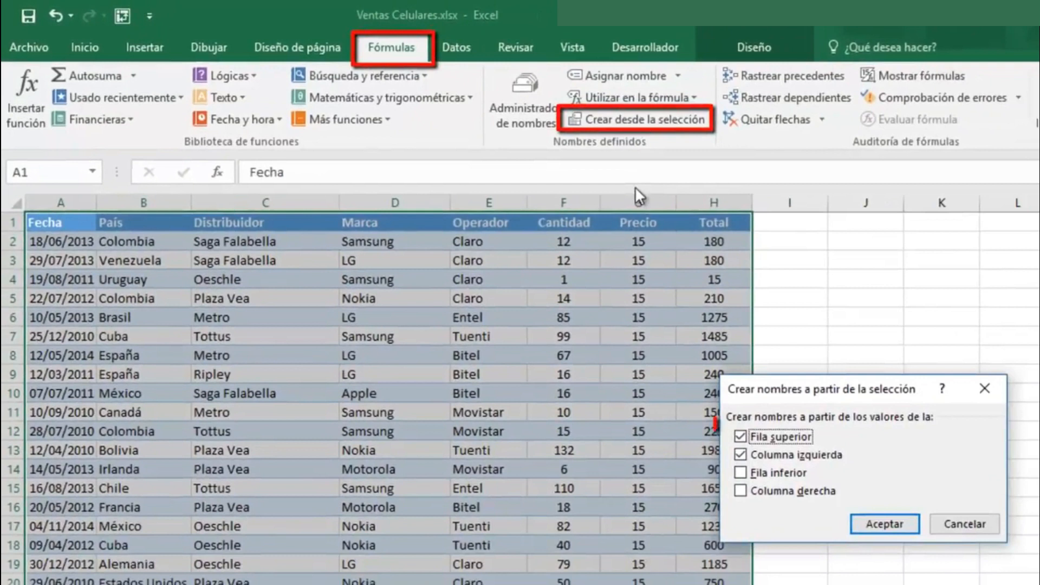
left_click(743, 458)
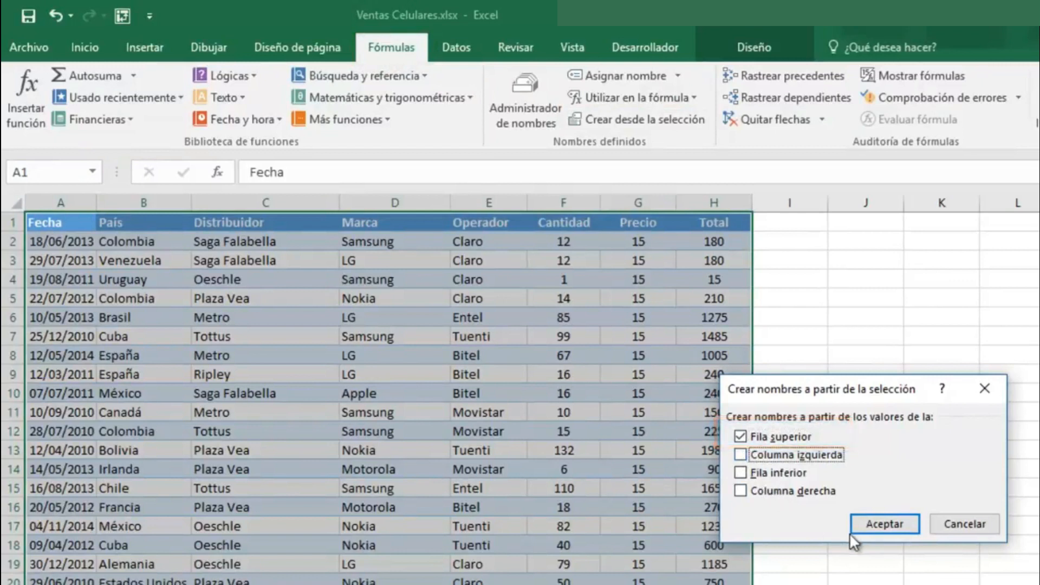
left_click(869, 527)
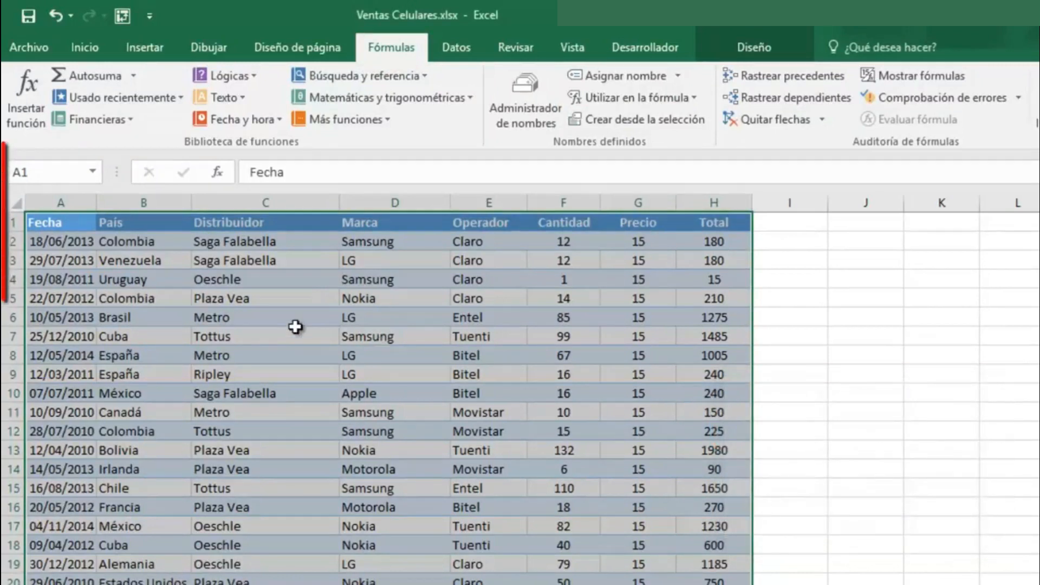
Review the workbook's list of defined names, then return to the País header cell B1.
left_click(92, 172)
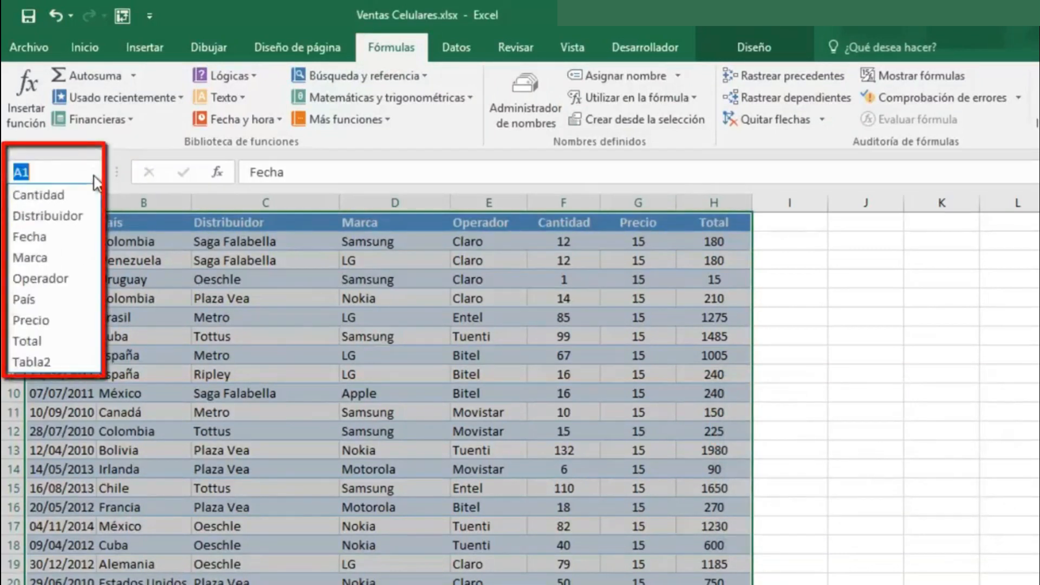
left_click(52, 321)
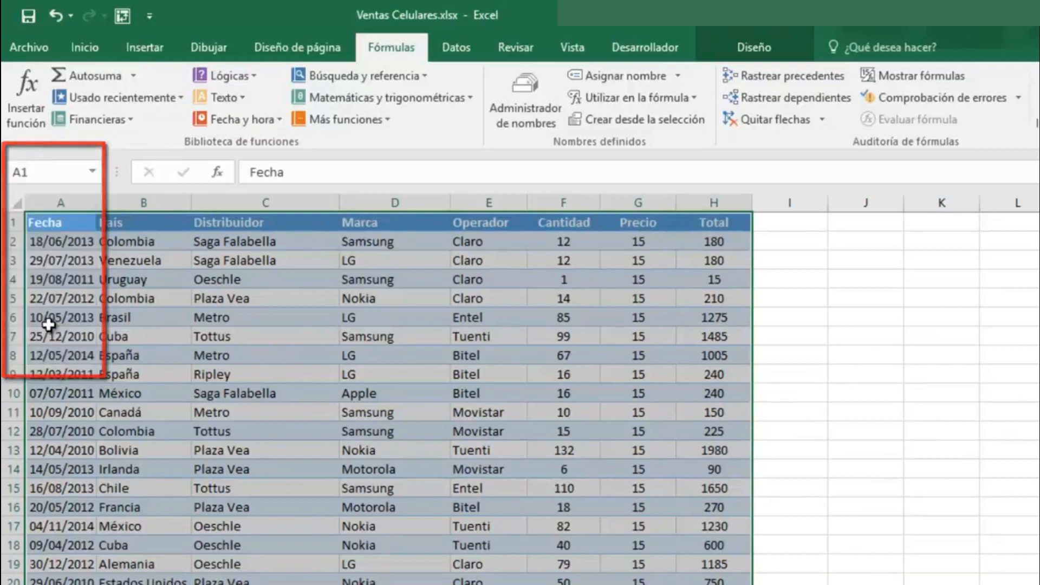
left_click(111, 318)
key("Up")
key("Up")
key("Up")
key("Up")
key("Up")
key("Up")
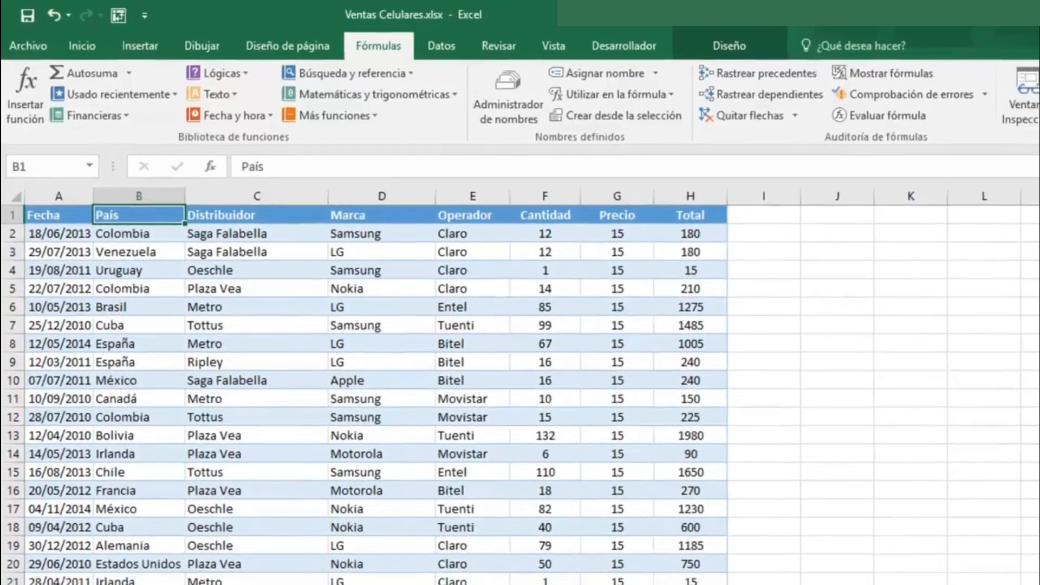
On Hoja3, start a formula in C3 that nests SUMA, SI and TEXTO: =SUMA(SI(TEXTO(.
left_click(186, 528)
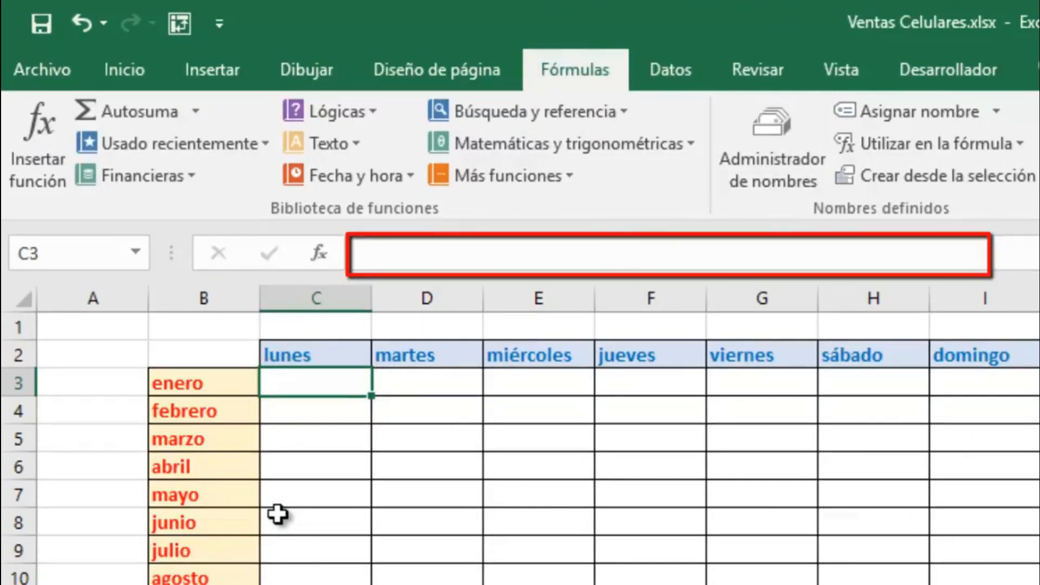
type("=")
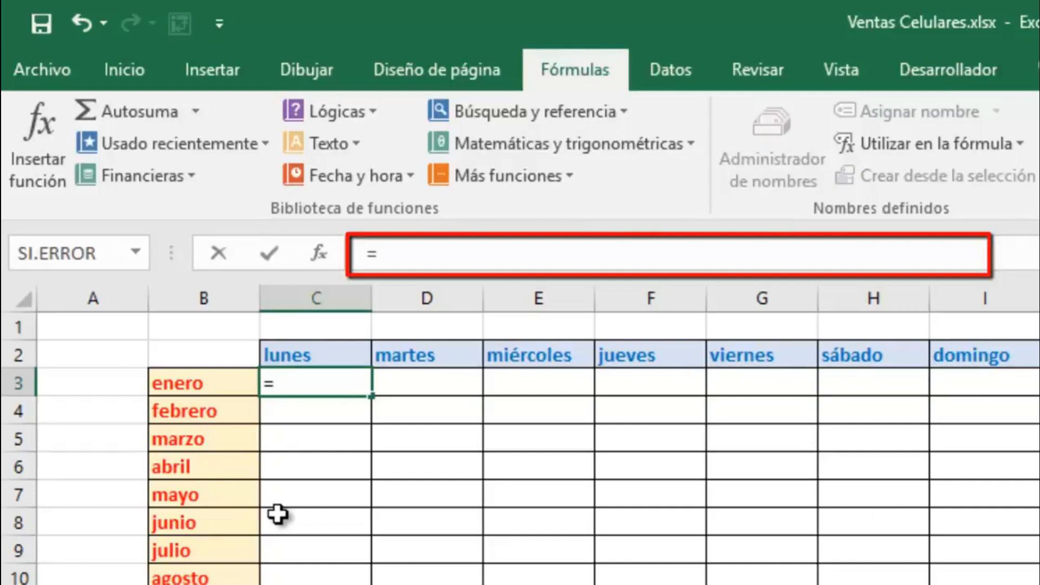
type("suma")
key("BackSpace")
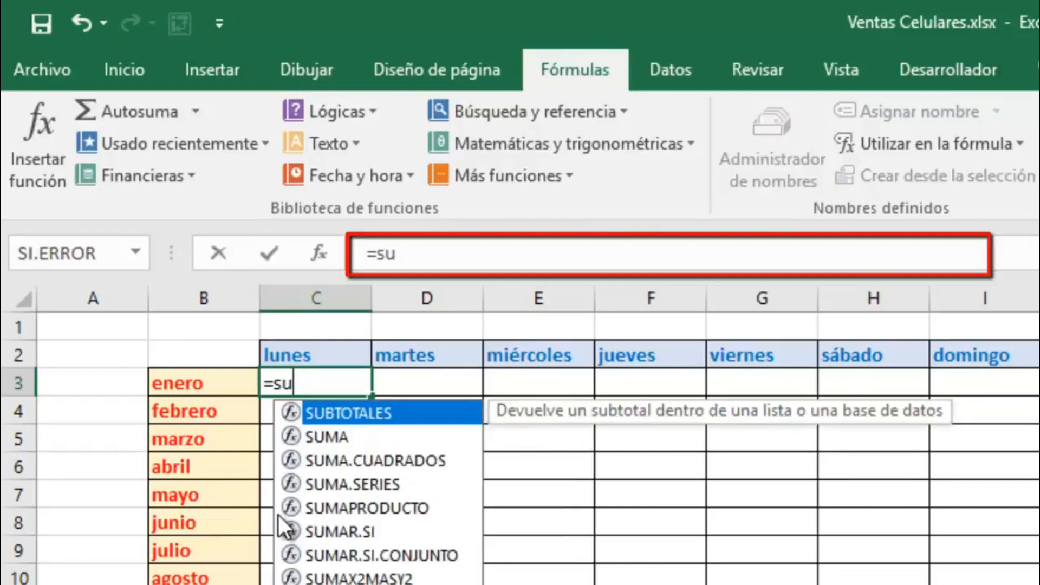
type("ma")
key("Tab")
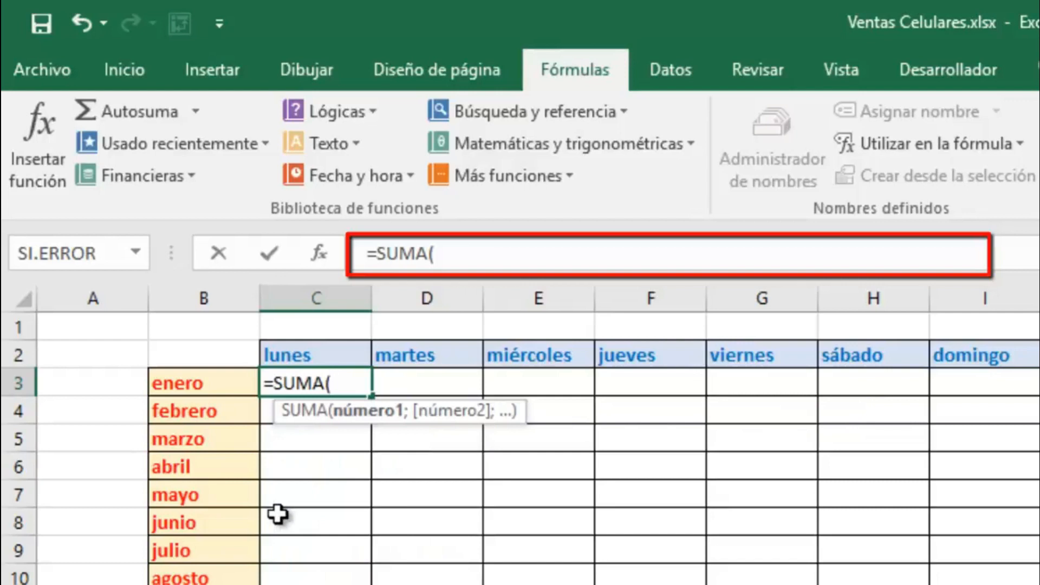
type("si")
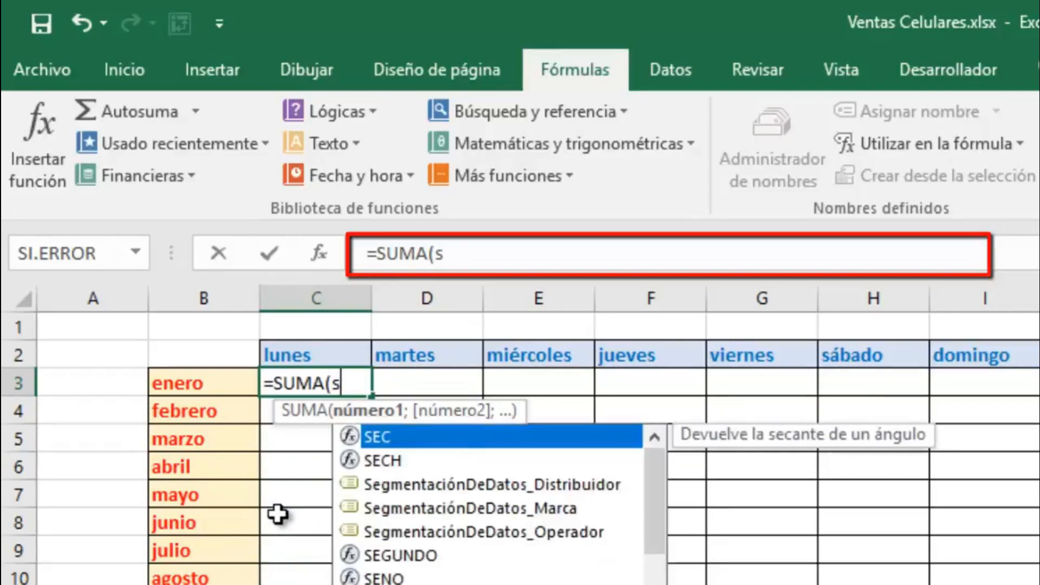
key("Tab")
type("texto")
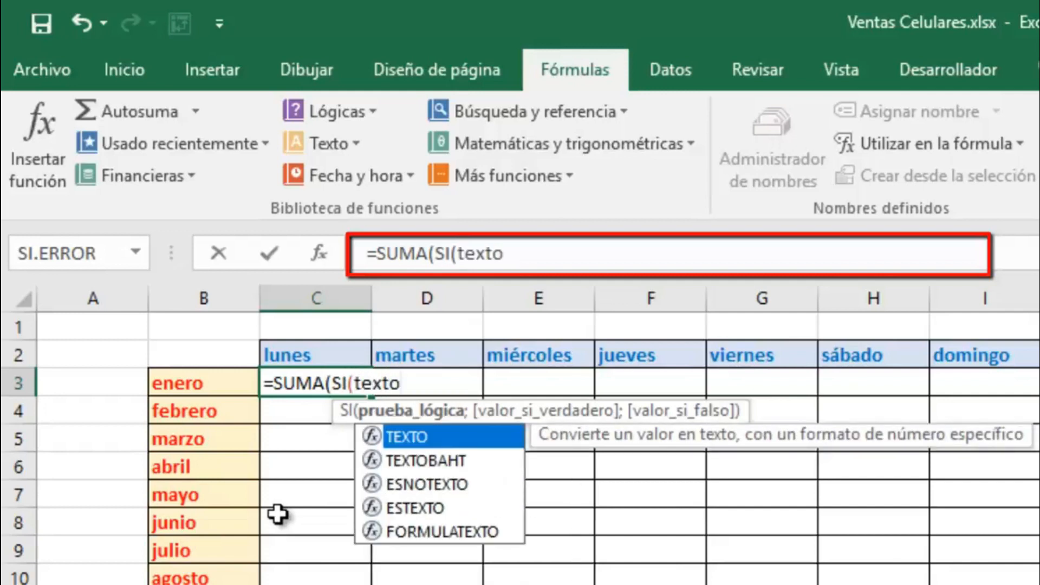
key("Tab")
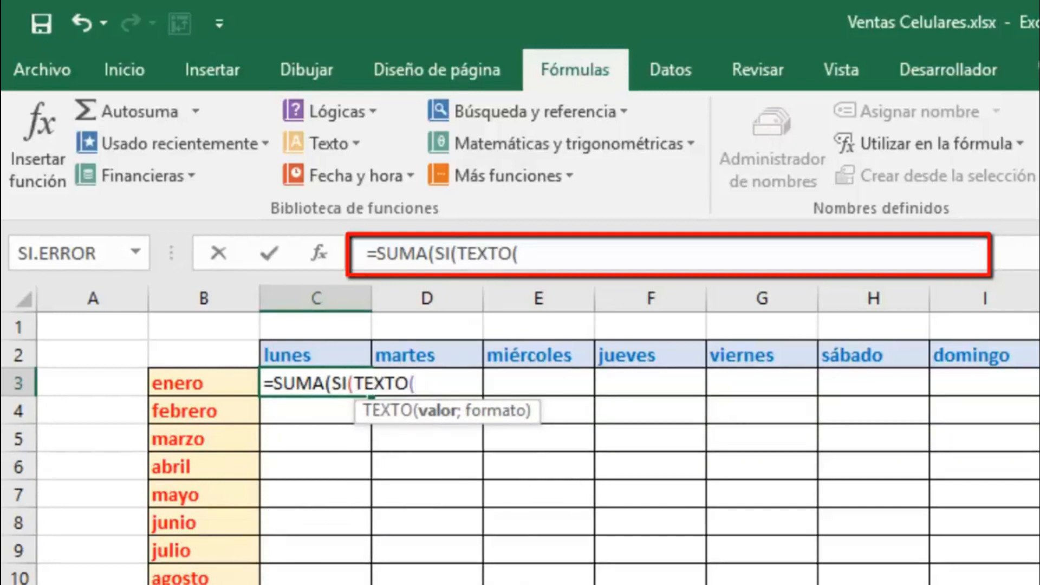
Complete the logical test in C3 by comparing the month name of the Fecha range with enero: TEXTO(Fecha;"mmmm")=B3.
type("fwc")
key("BackSpace")
key("BackSpace")
type("e")
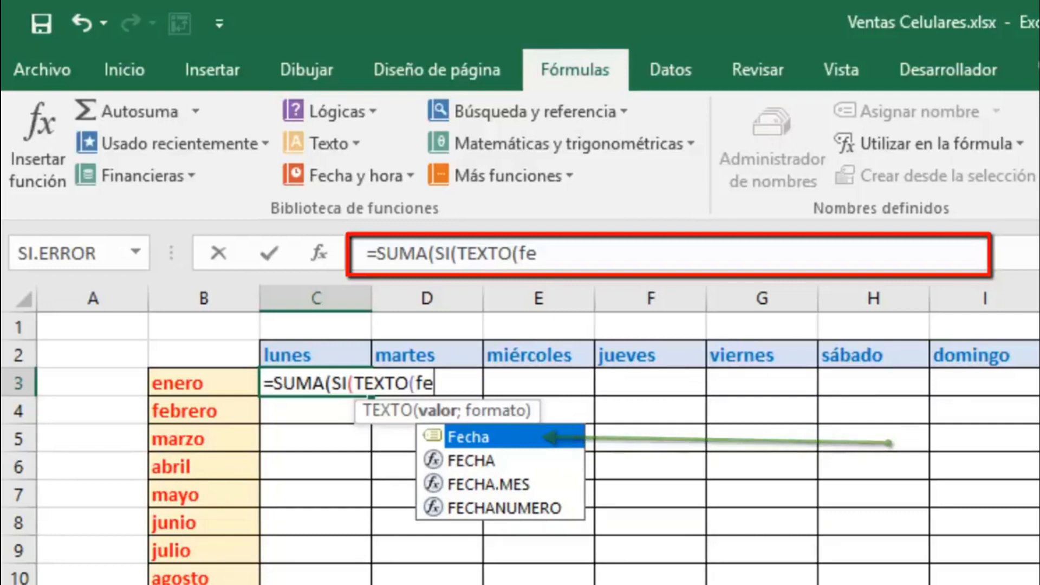
key("Tab")
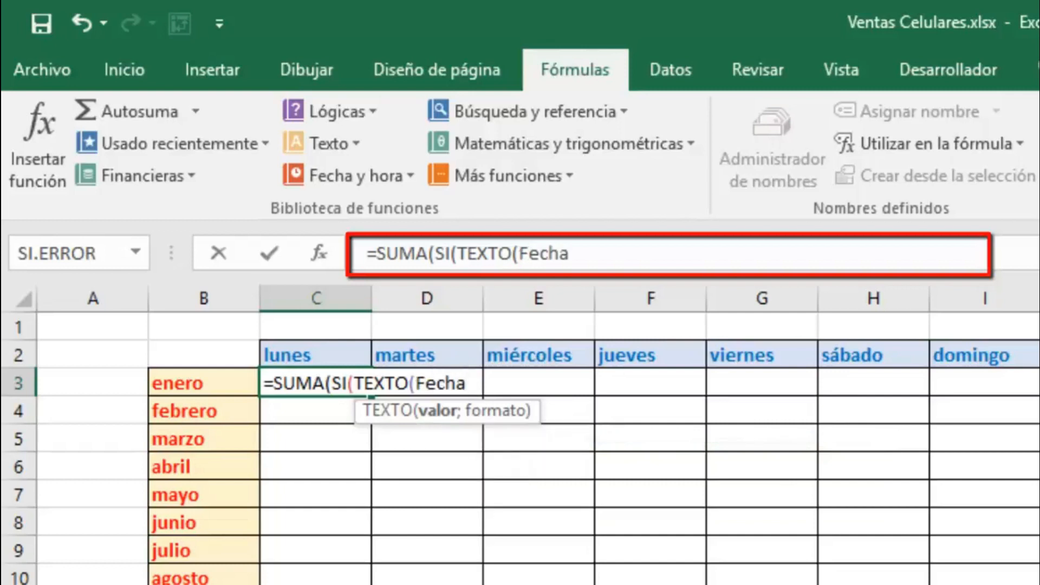
type(";\"mm")
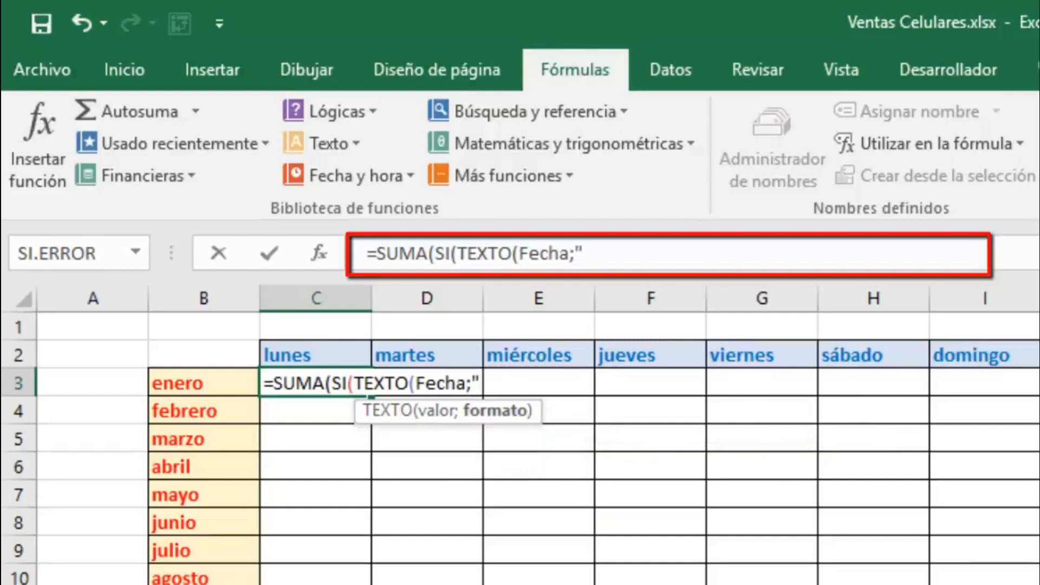
type("mm\"")
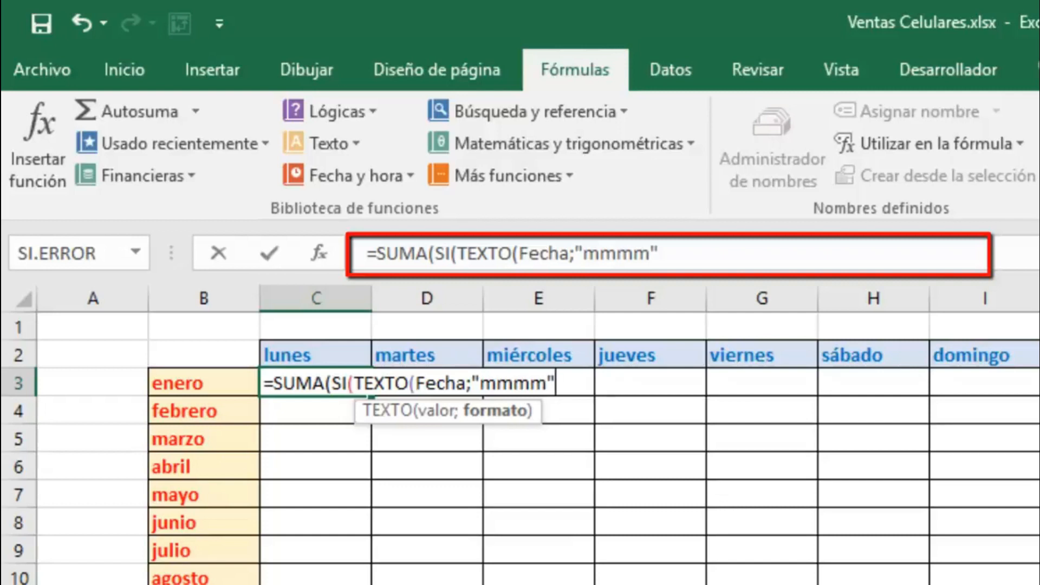
type(")")
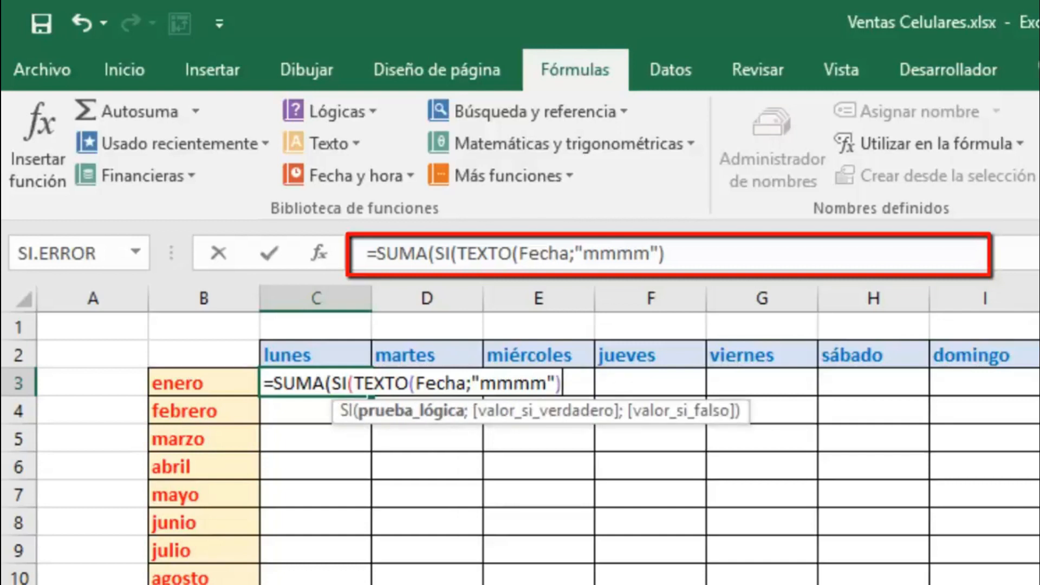
type("=")
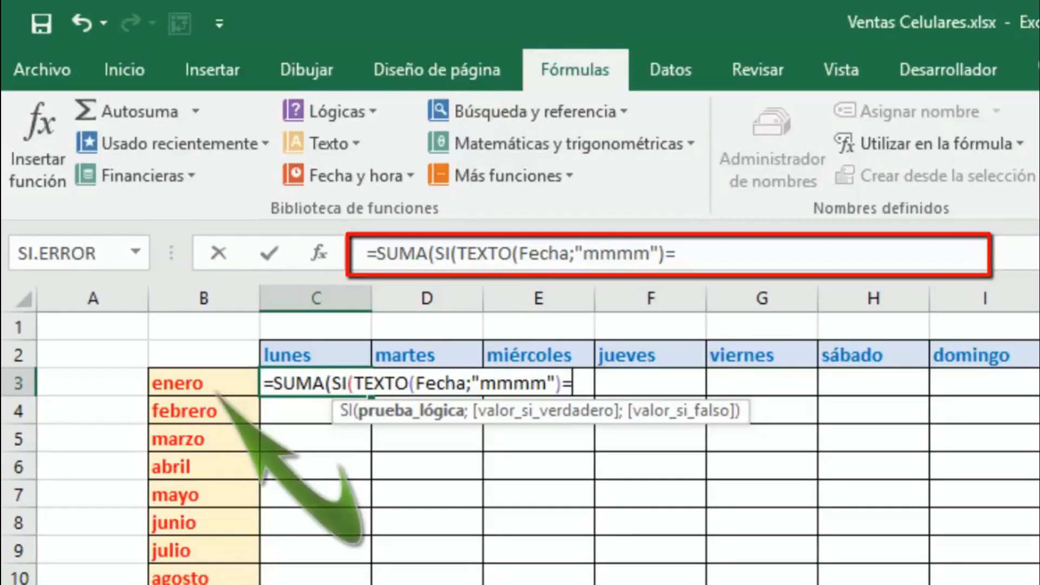
left_click(211, 385)
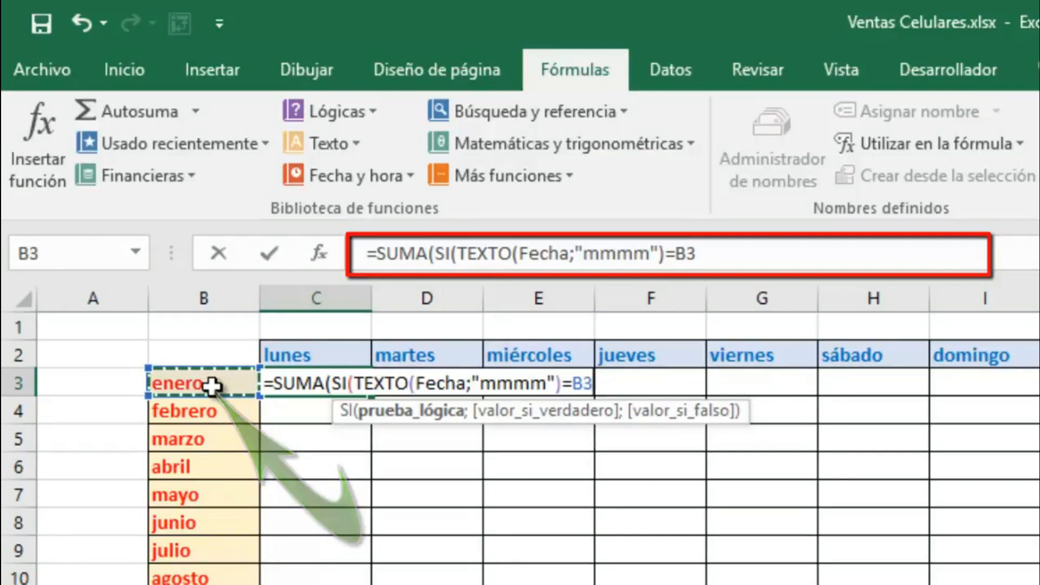
Add Cantidad as the value if true and enter C3 as the array formula =SUMA(SI(TEXTO(Fecha;"mmmm")=B3;Cantidad)).
type(";")
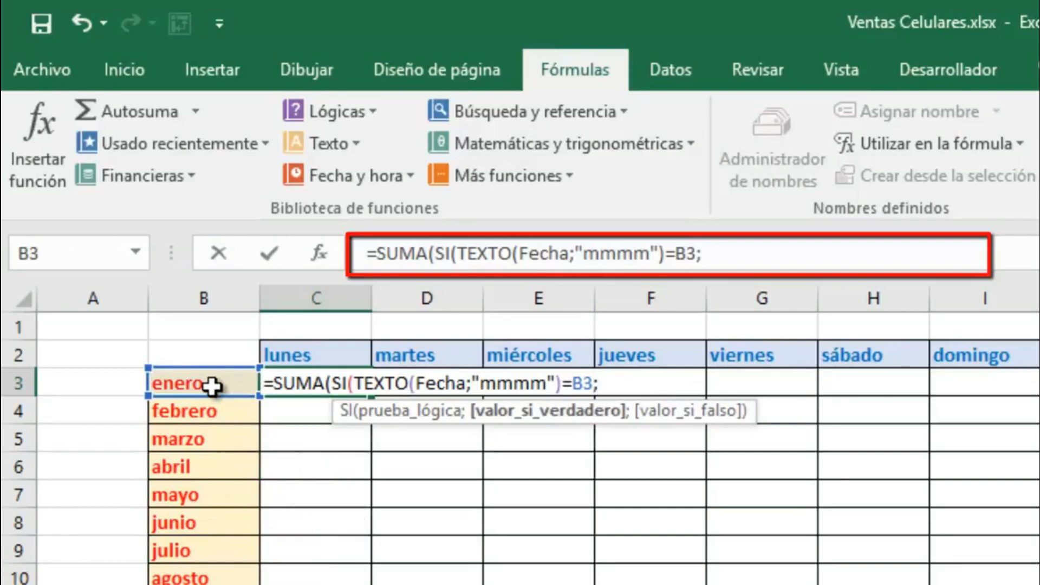
type("can")
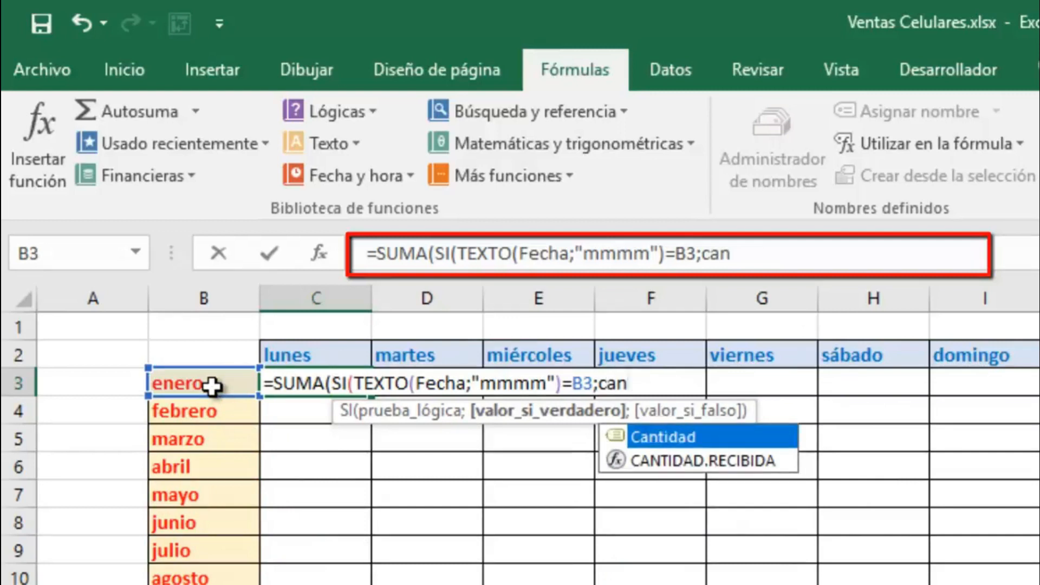
key("Tab")
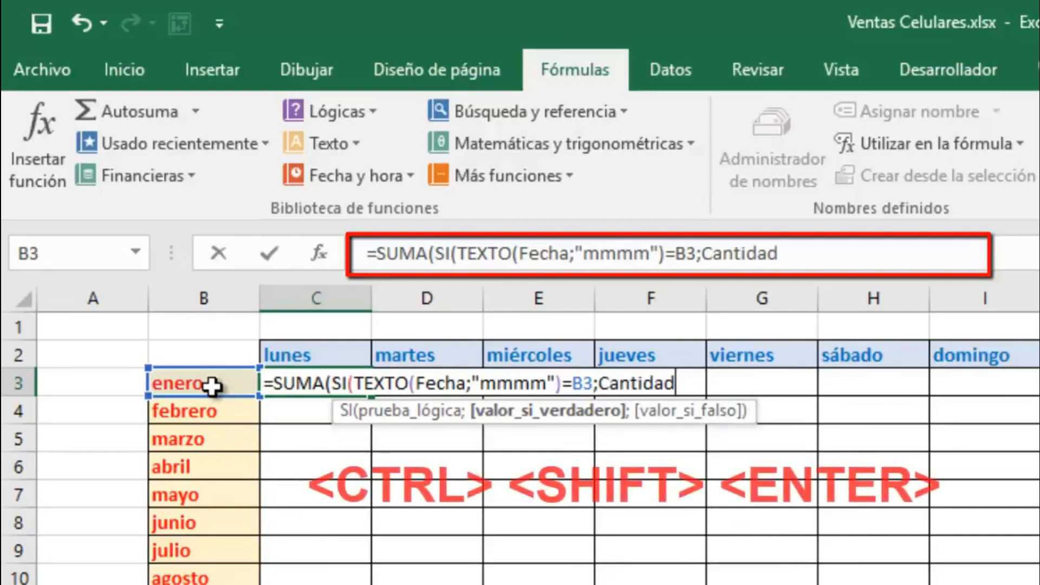
type(")")
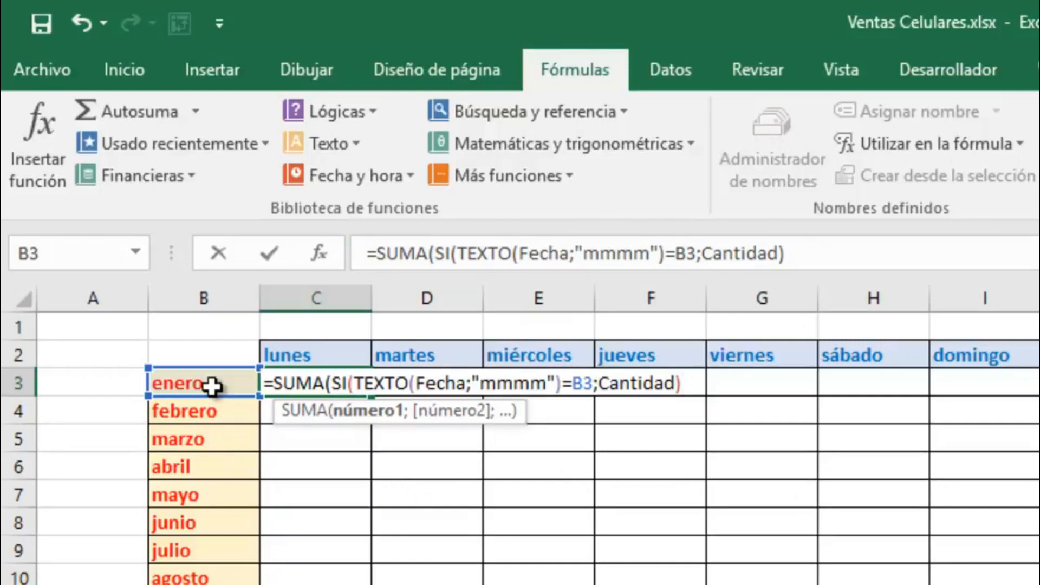
key("Return")
key("Return")
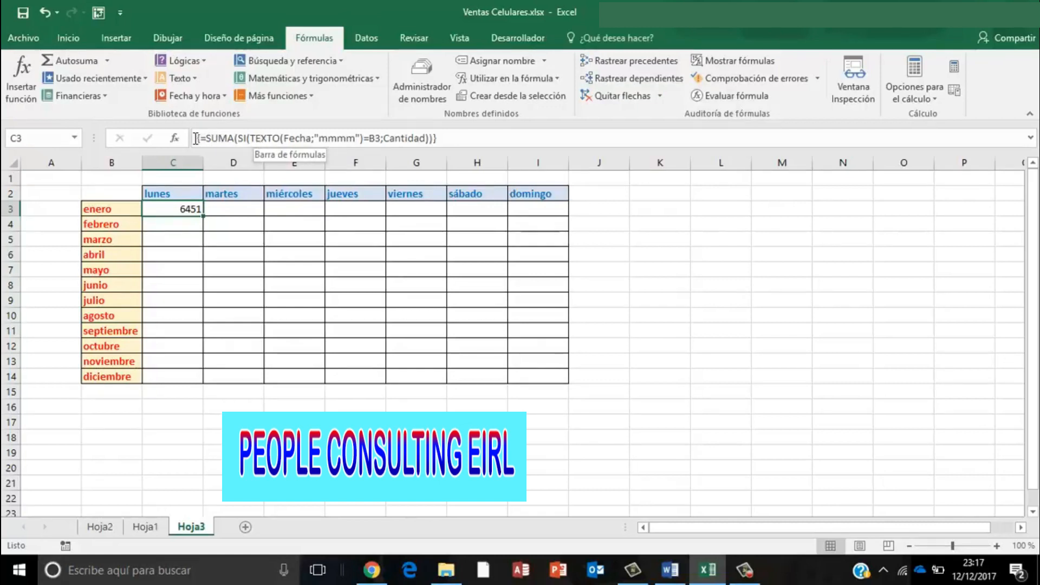
Re-enter the formula in C3 as an ordinary formula instead of an array formula.
left_click(239, 139)
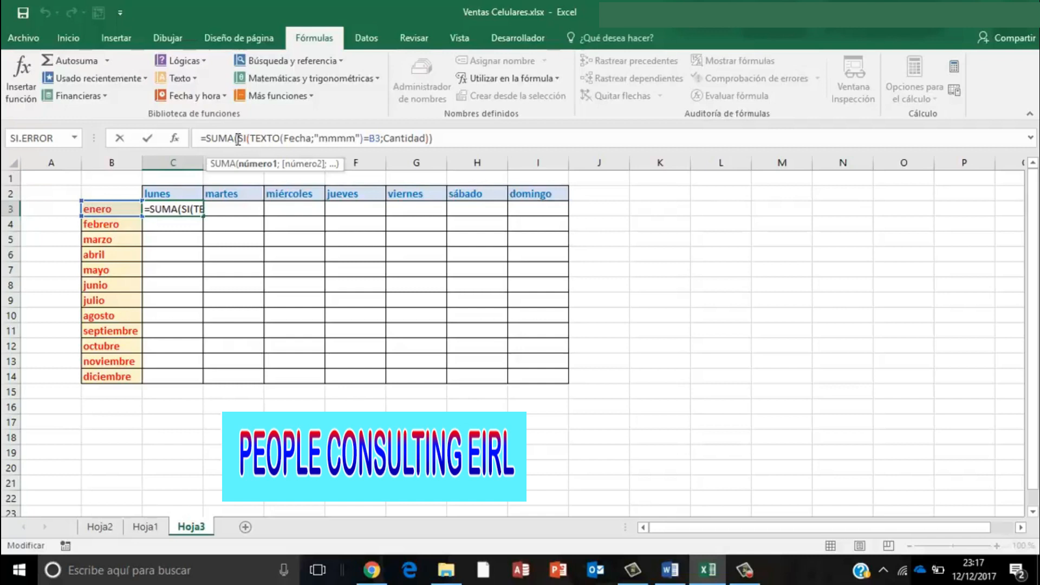
key("ctrl+shift+Return")
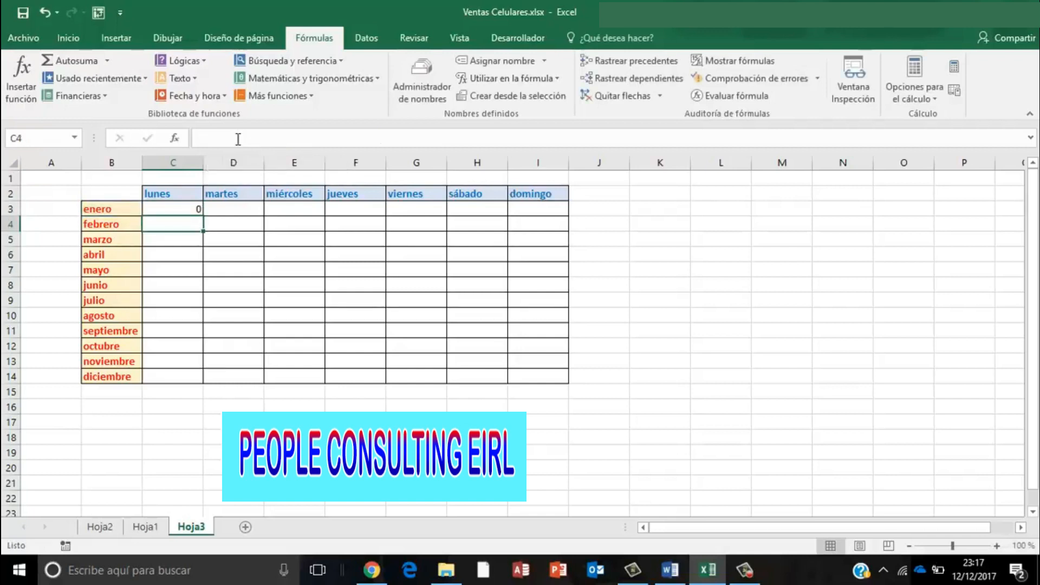
Reopen the formula in C3 and enter it again as an array formula.
key("Up")
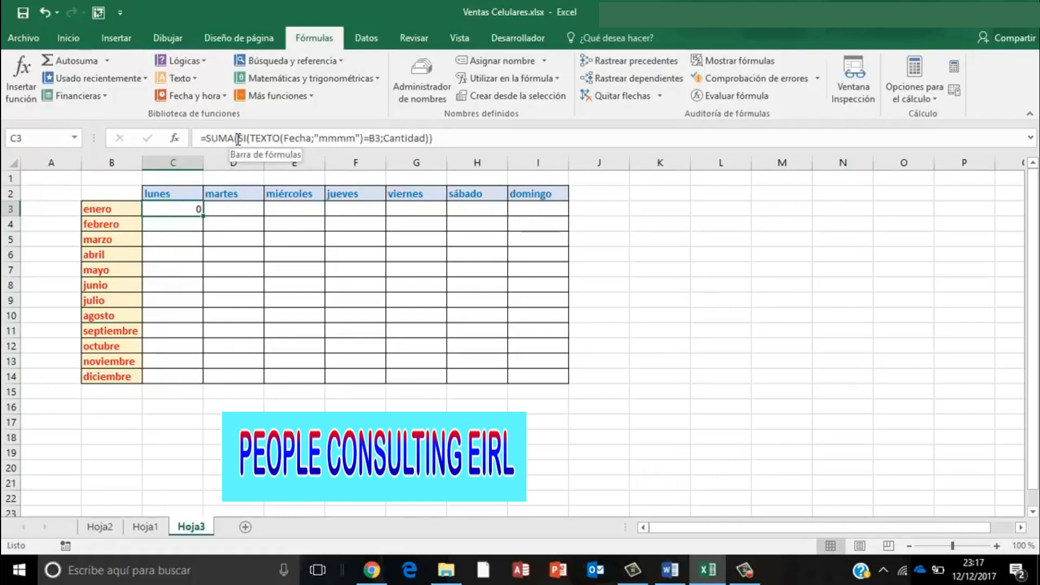
left_click(247, 139)
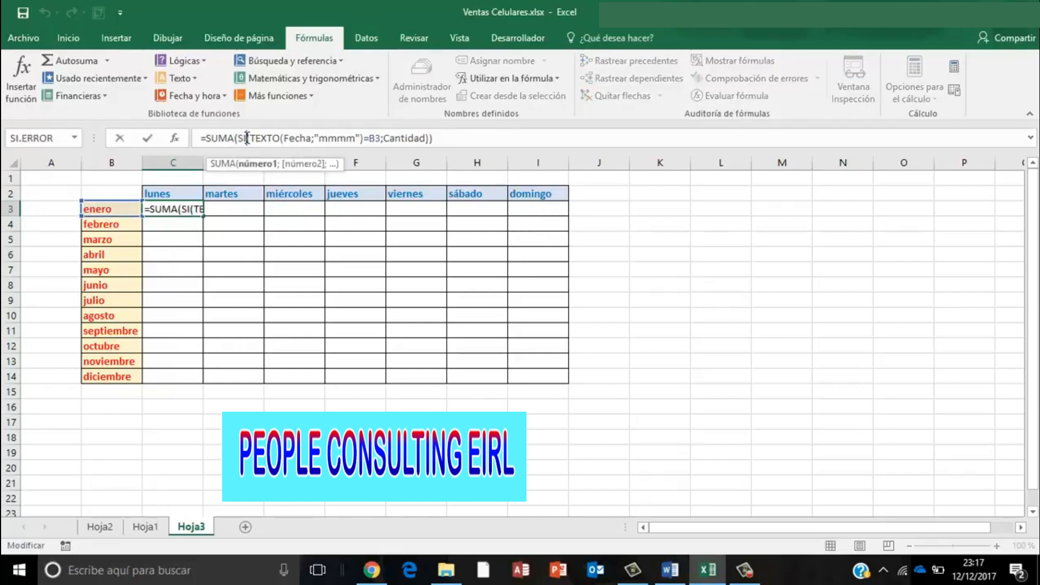
key("ctrl+shift+Return")
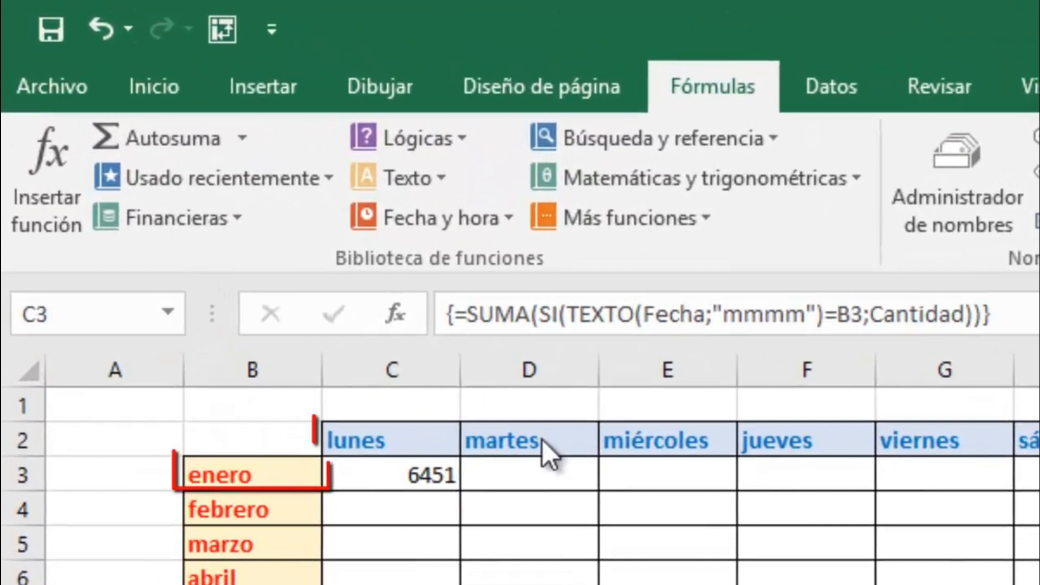
Extend the logical test in C3 by joining &TEXTO(Fecha;"DDDDD") to the month-name expression, before the equals sign.
left_click(388, 470)
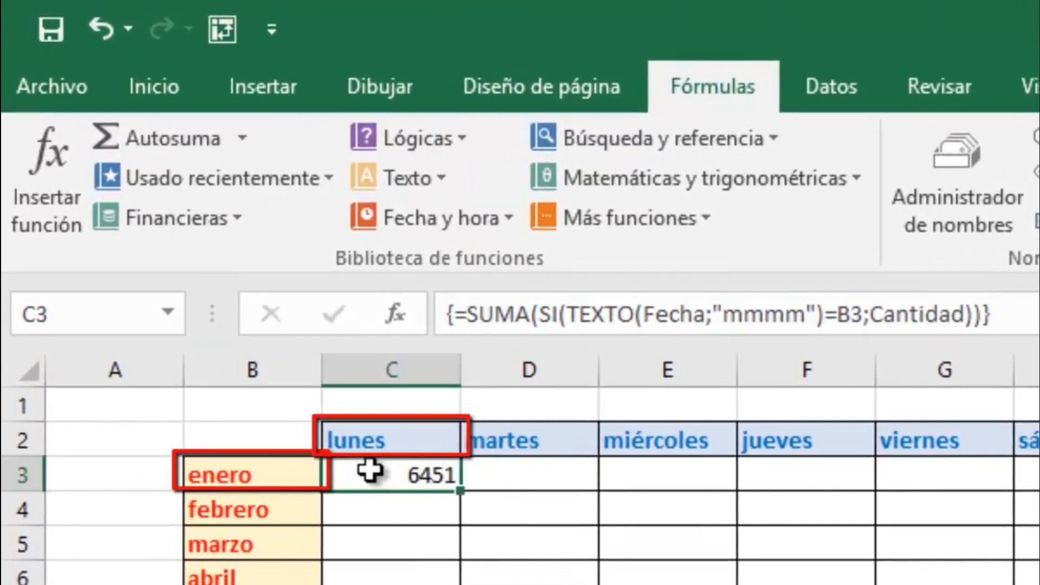
left_click(385, 441)
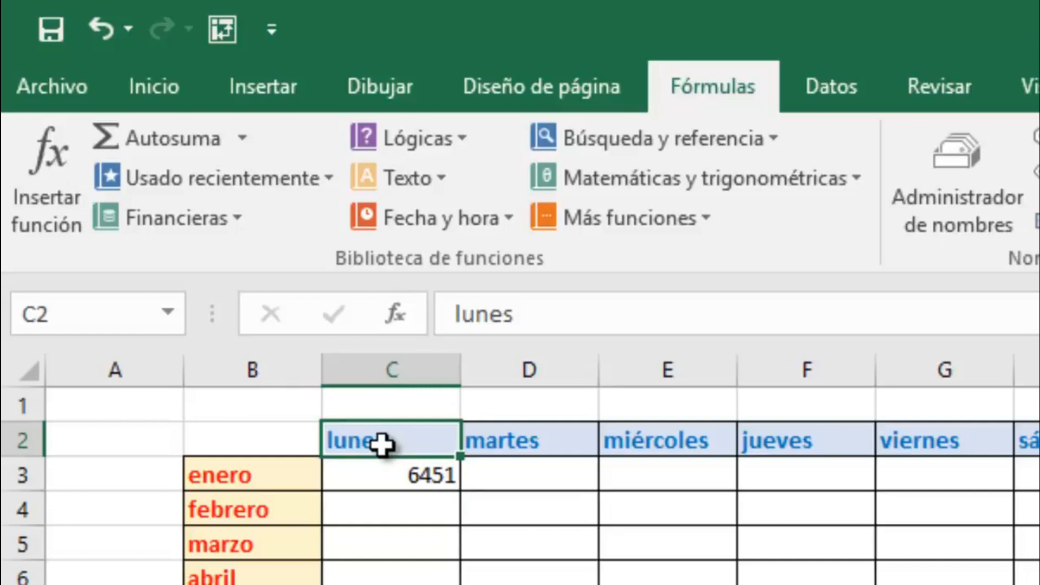
left_click(385, 475)
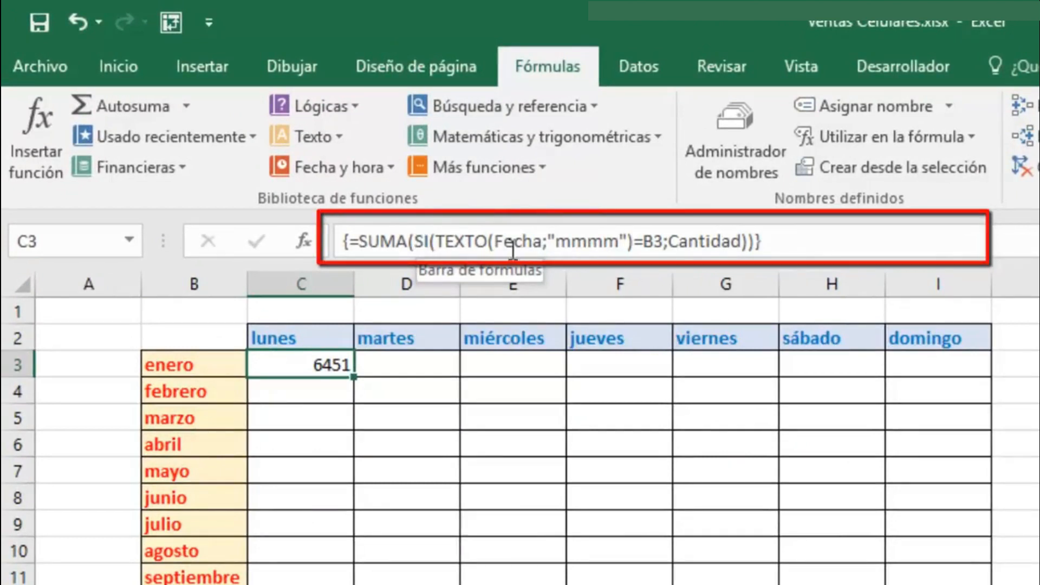
left_click(635, 241)
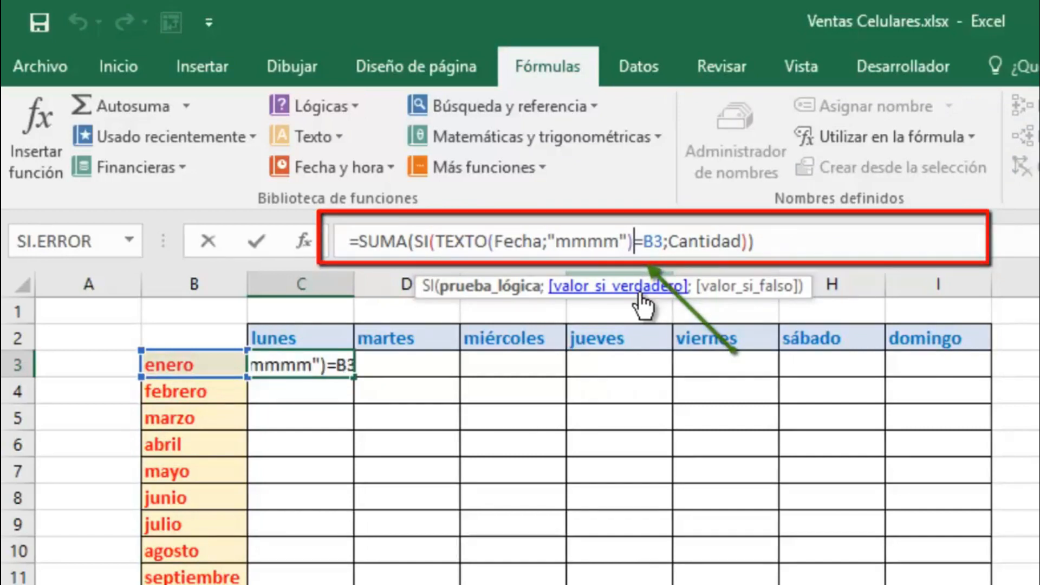
type("&T")
type("EXT")
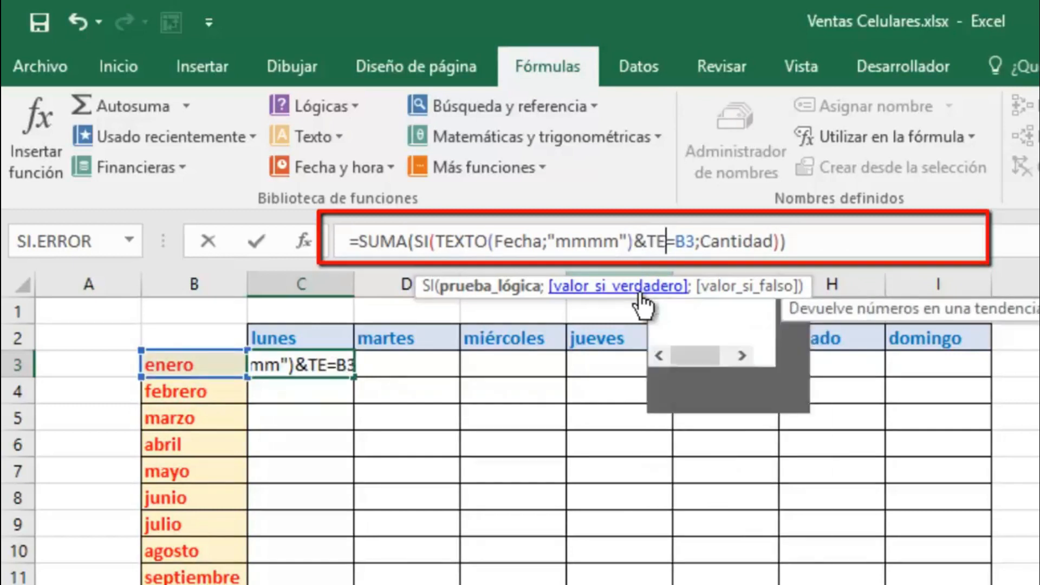
key("Tab")
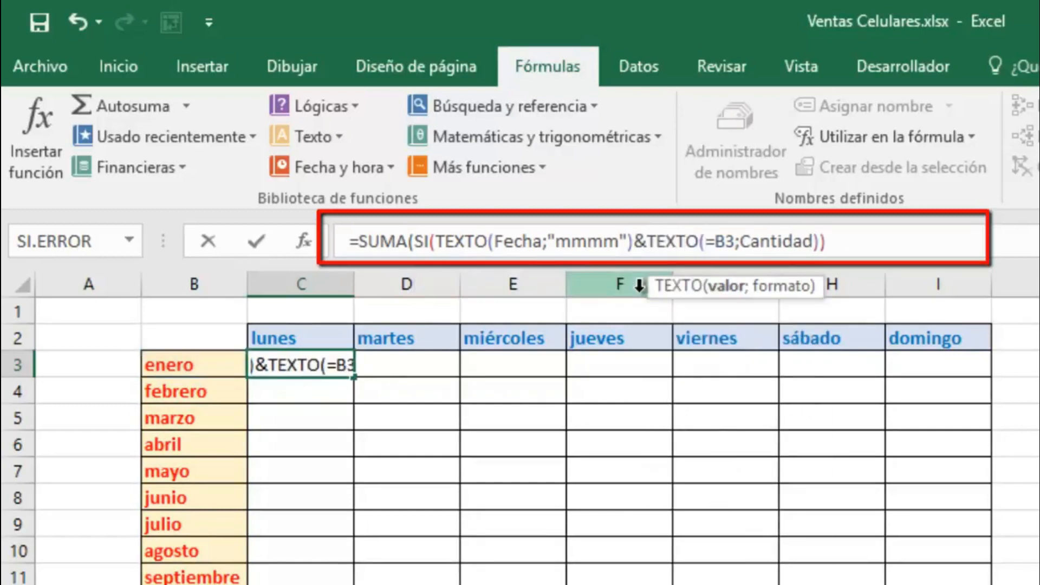
type("FECH")
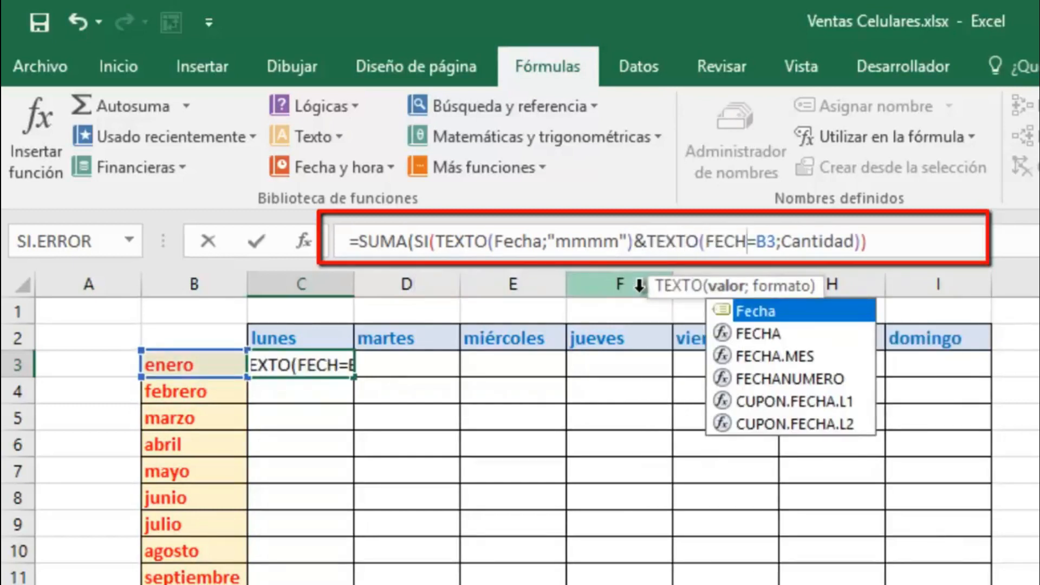
key("Tab")
type(";\"")
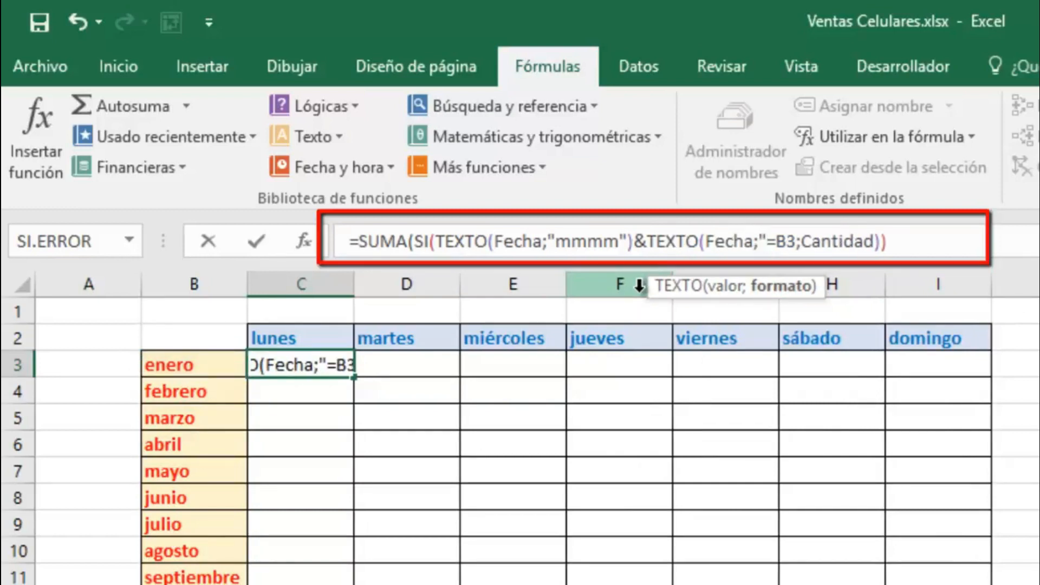
type("DDDDD")
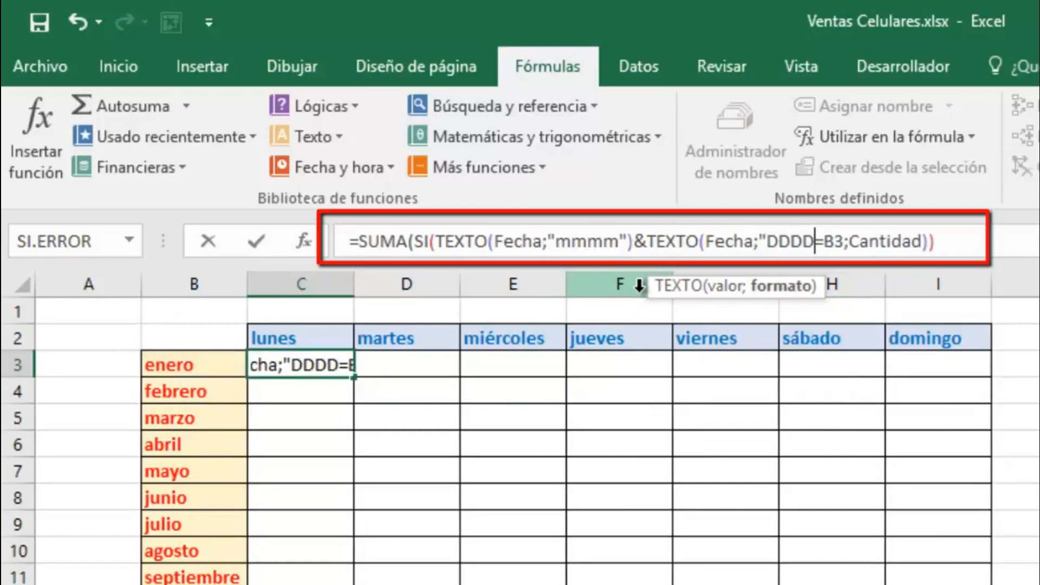
type("\")")
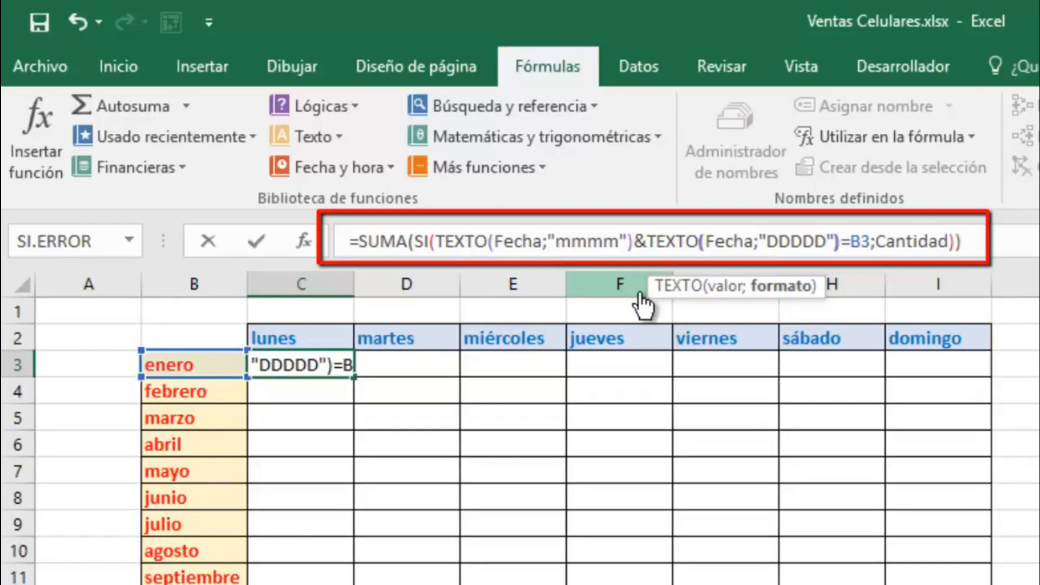
Join the lunes header to the comparison value in C3, making it B3&C2, and enter the formula as an array formula.
key("Right")
key("Right")
key("Right")
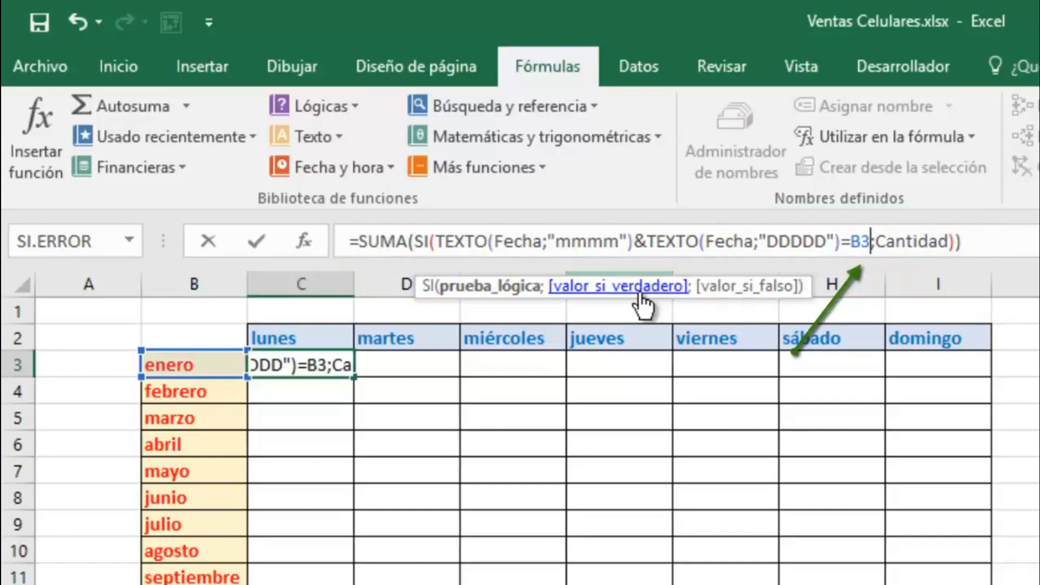
type("&")
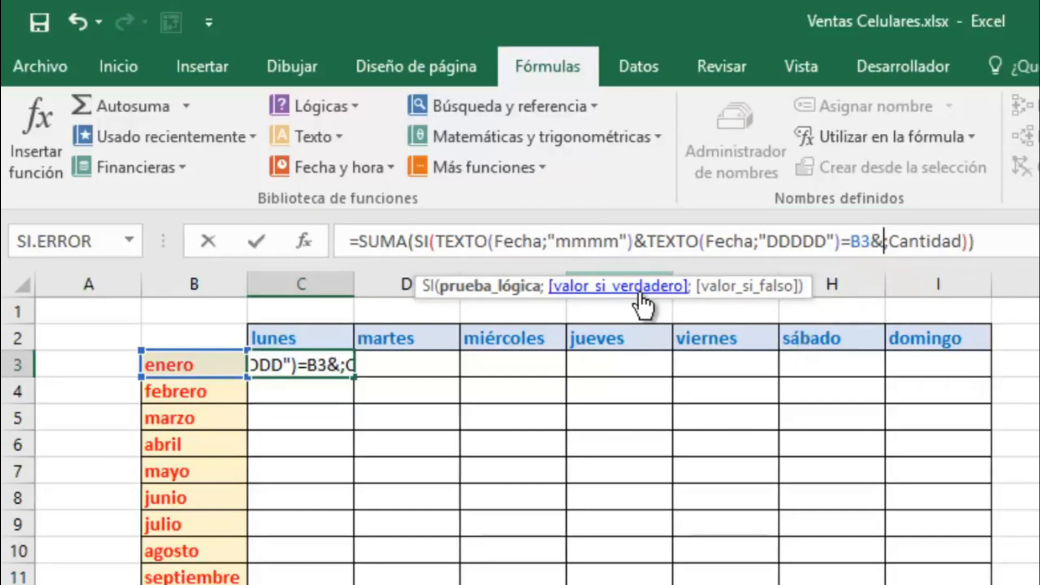
left_click(290, 342)
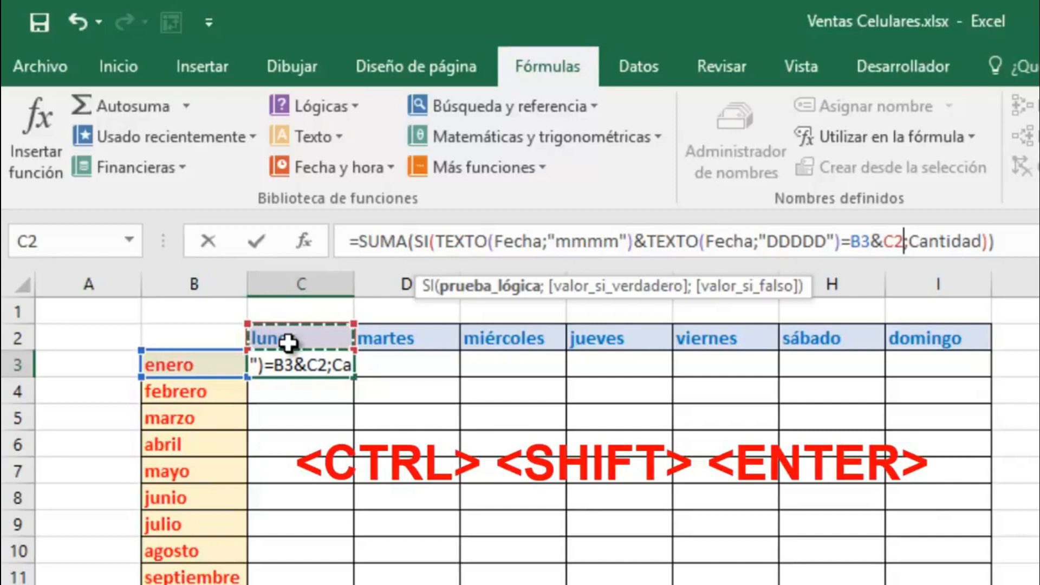
key("ctrl+shift+Return")
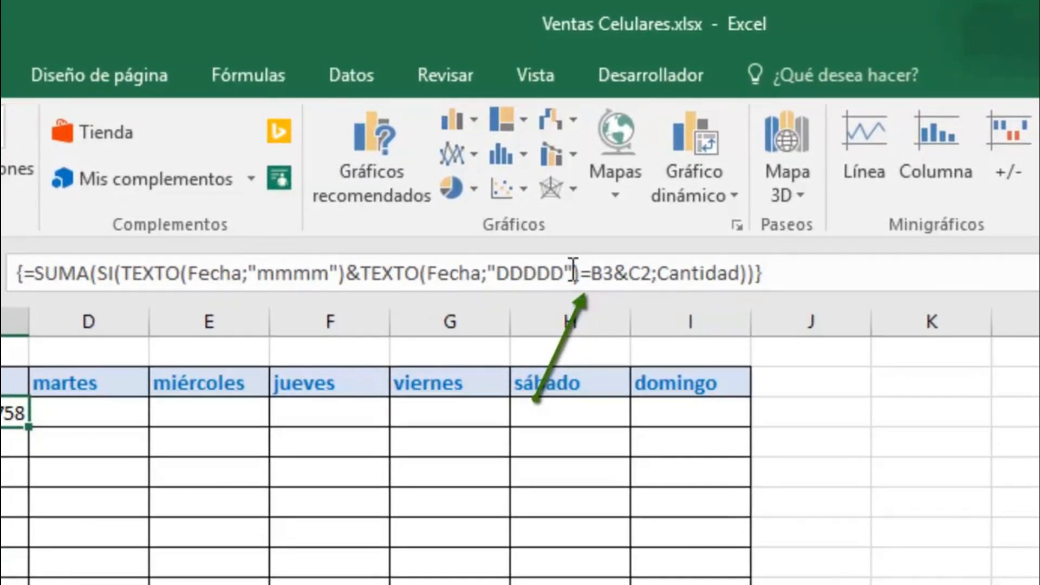
Reopen the array formula in C3 and lock the column of the month reference as $B3.
left_click(553, 277)
left_click_drag(579, 277, 98, 286)
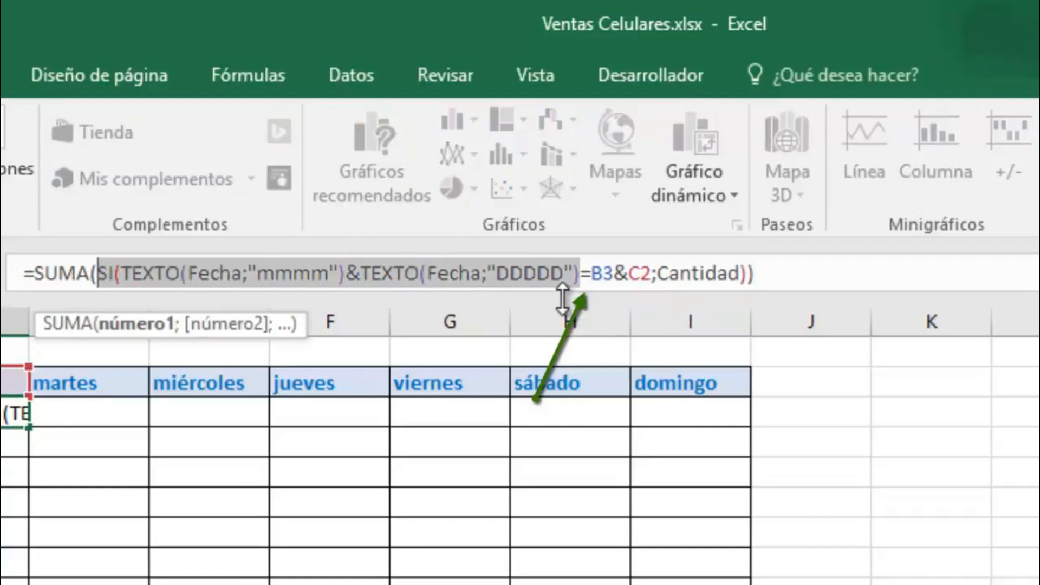
left_click(596, 281)
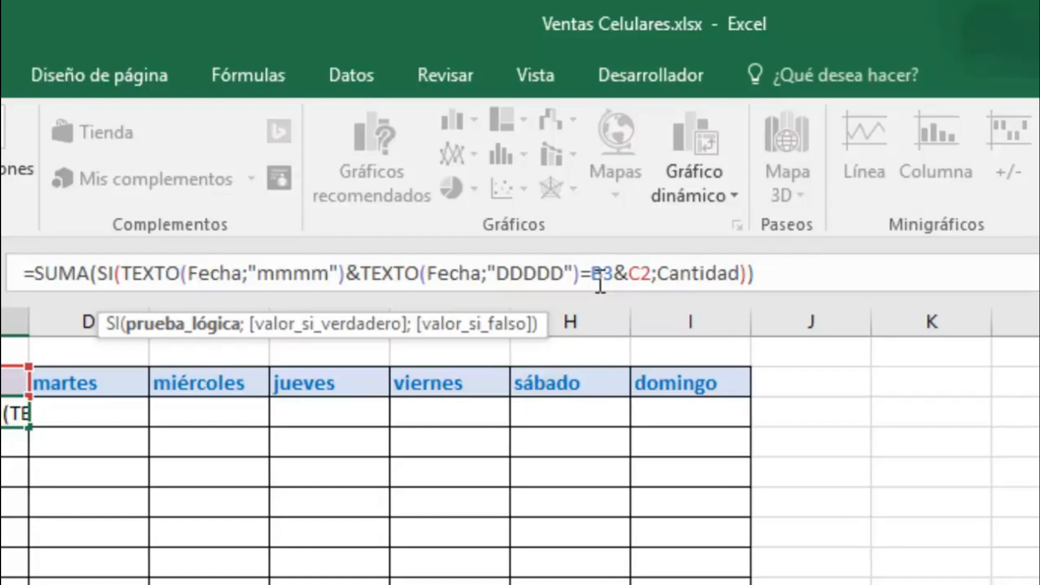
type("$")
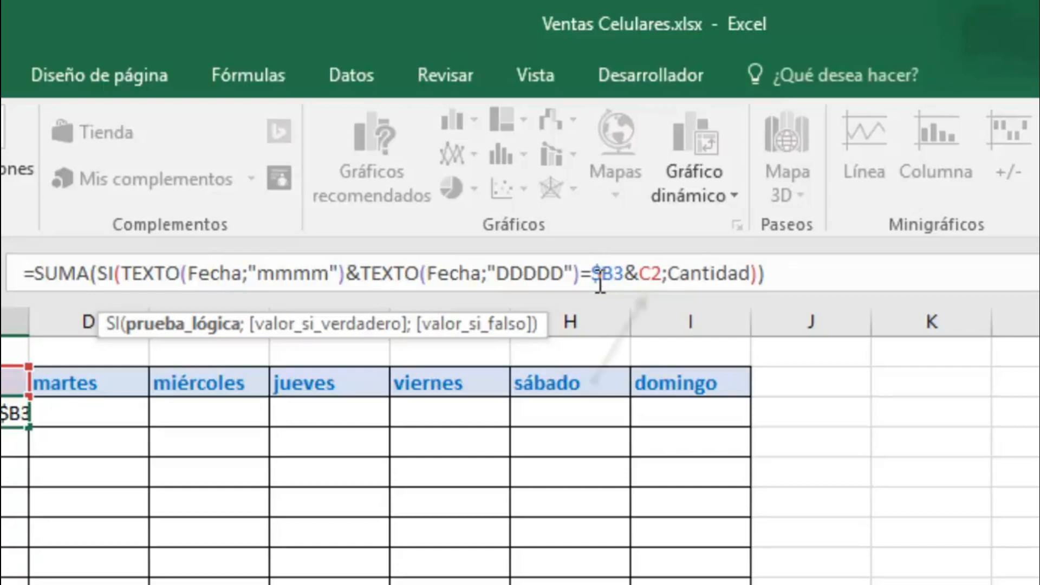
Lock the row of the weekday reference as C$2 and enter the C3 formula as an array formula.
key("Right")
key("Right")
key("Right")
key("Right")
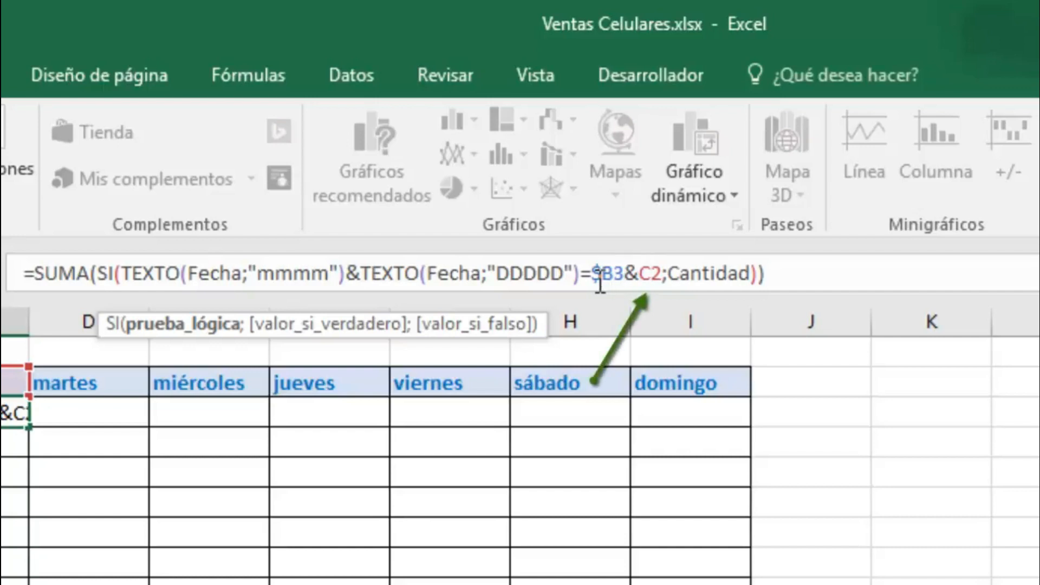
key("Left")
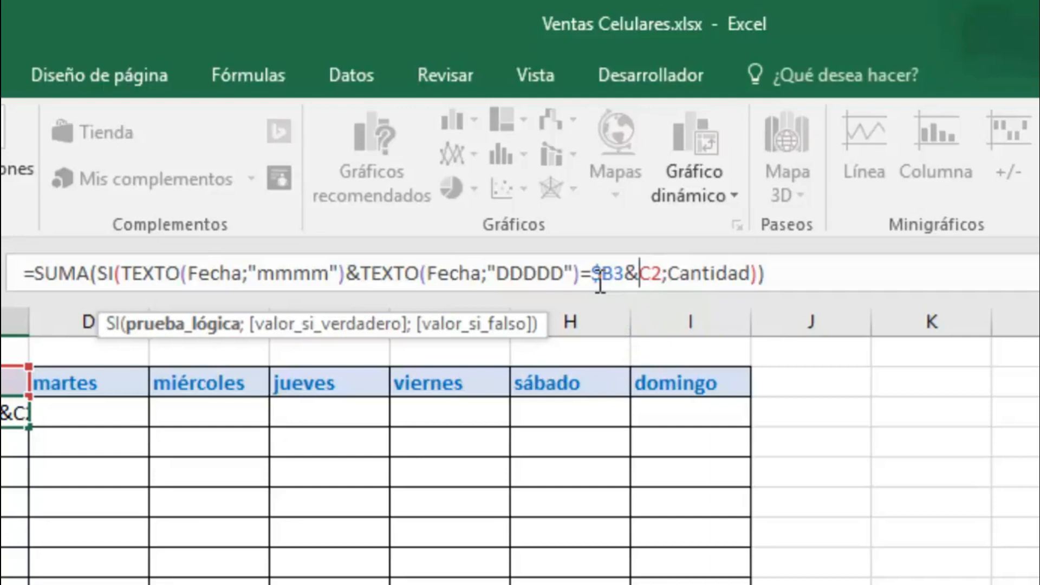
key("Right")
type("$")
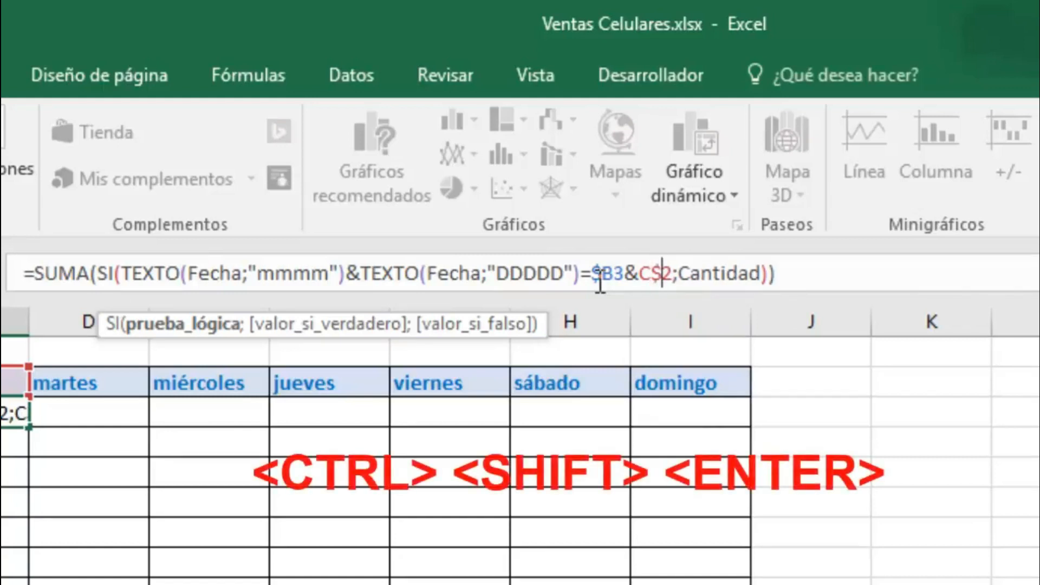
key("ctrl+shift+Return")
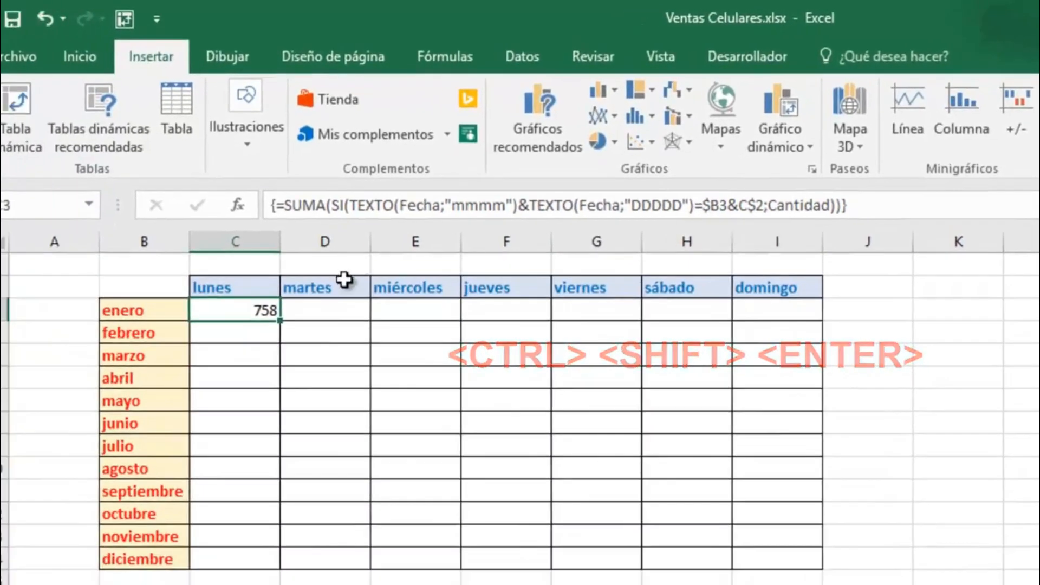
Fill the C3 array formula down the lunes column to diciembre and across the enero row to domingo.
double_click(280, 322)
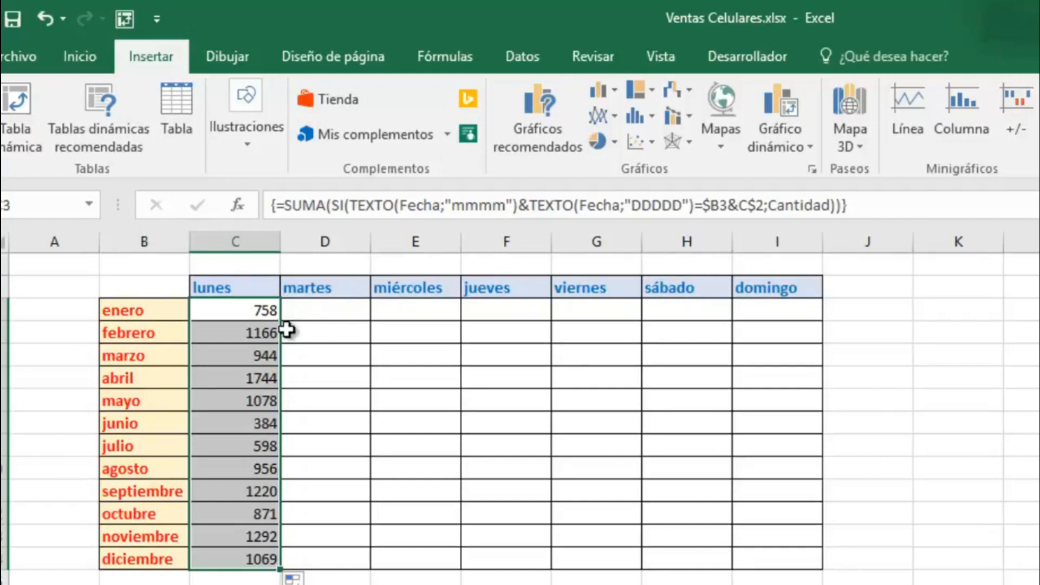
left_click_drag(269, 313, 788, 315)
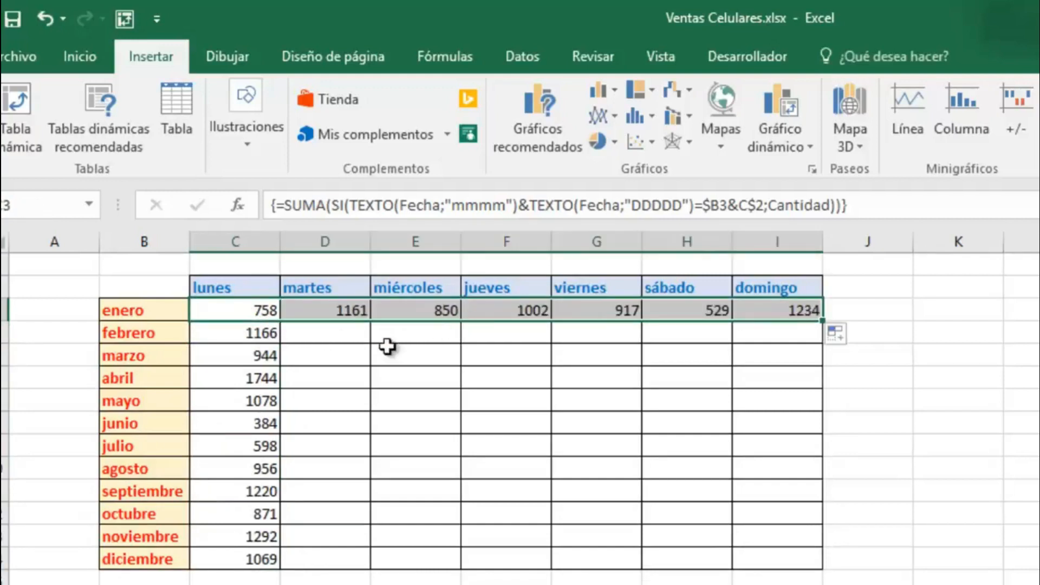
Fill the enero formulas of martes, miércoles and jueves down their columns to diciembre.
left_click(351, 314)
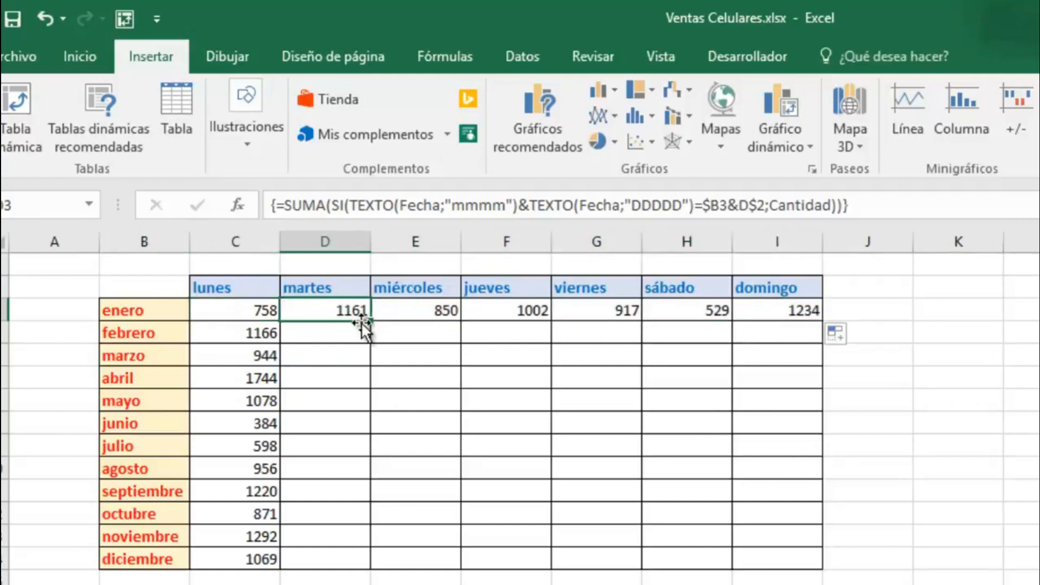
double_click(368, 321)
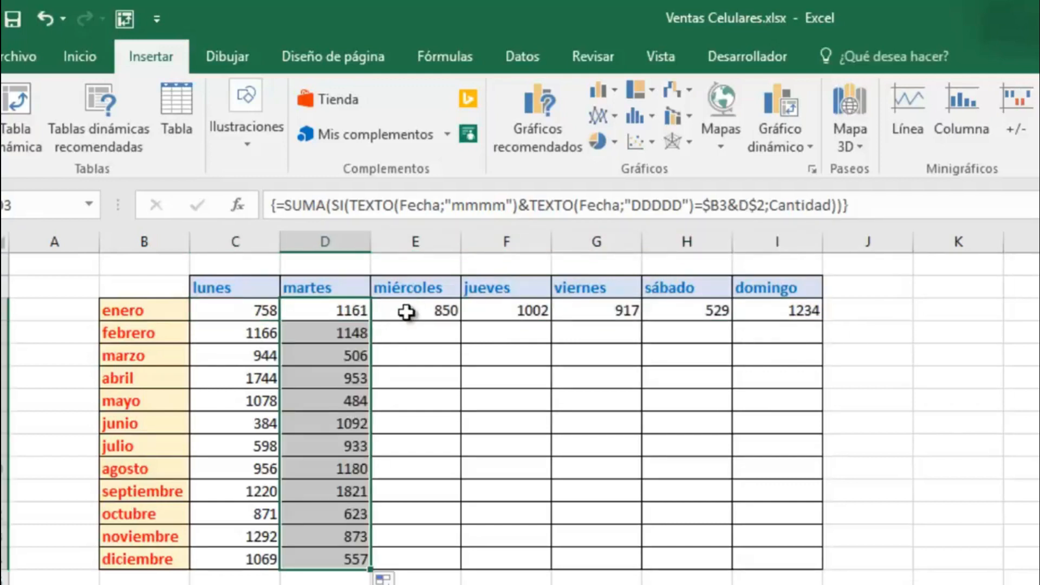
left_click(442, 314)
double_click(460, 324)
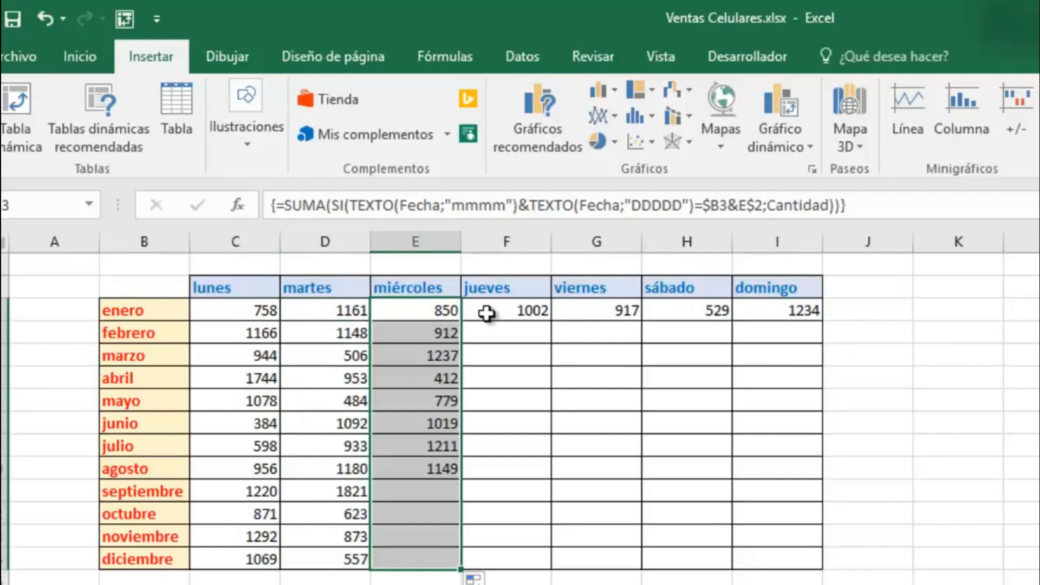
left_click(508, 309)
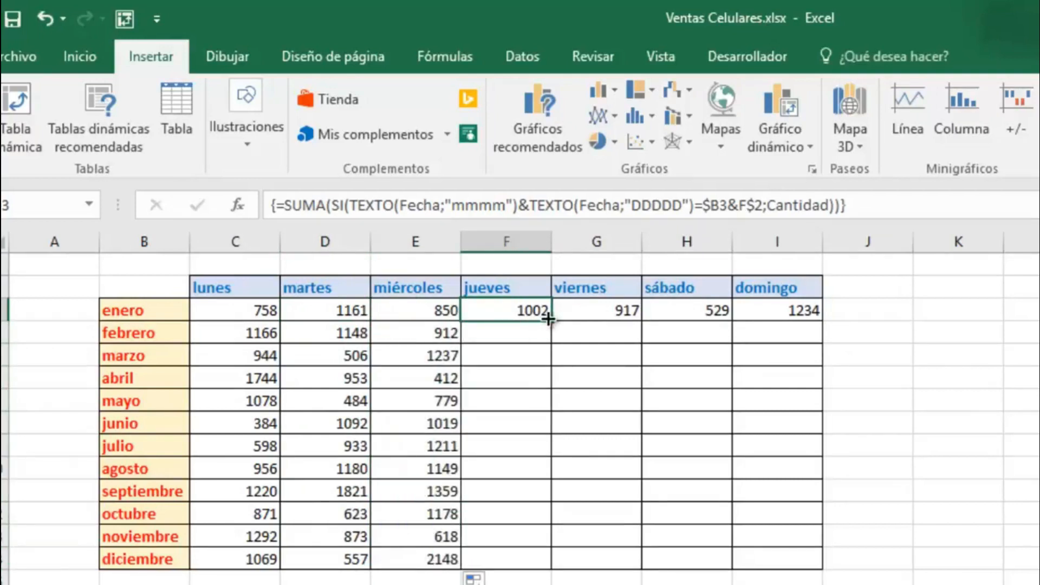
double_click(548, 320)
Fill the enero formulas of viernes, sábado and domingo down to diciembre, and select the junio–viernes cell to check its formula.
left_click(630, 313)
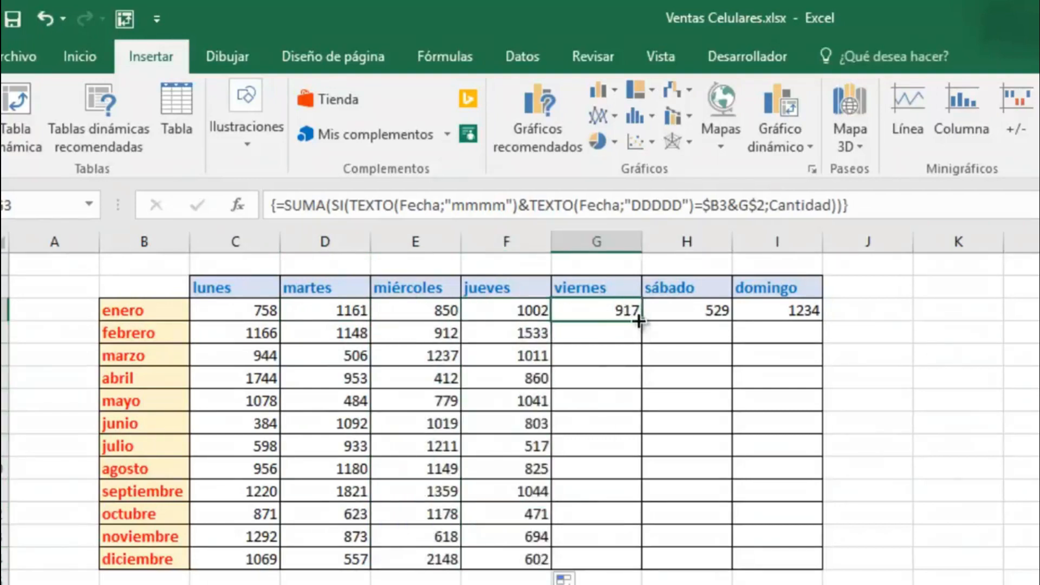
double_click(640, 322)
left_click(694, 305)
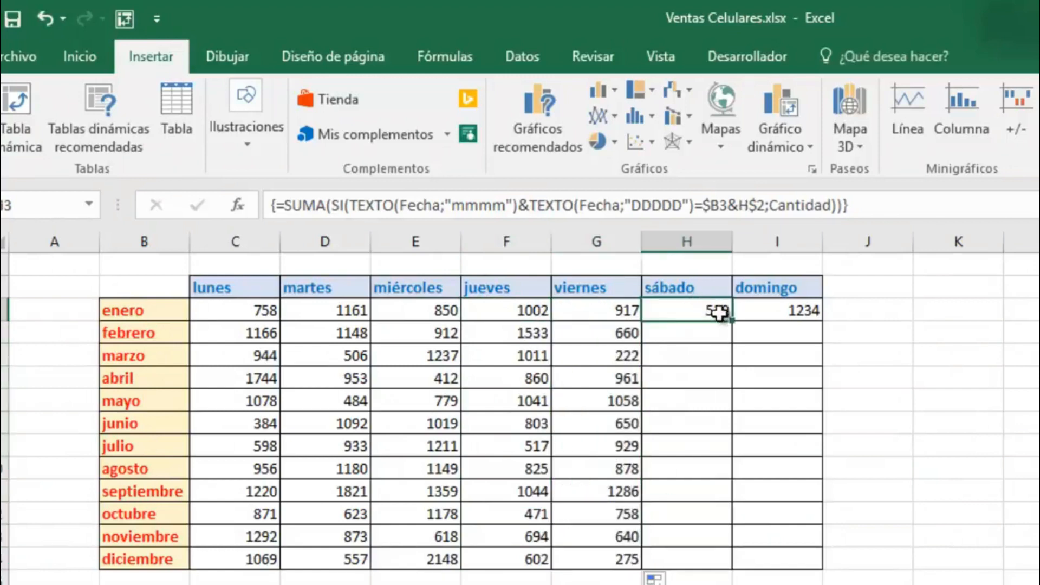
double_click(730, 320)
left_click(761, 311)
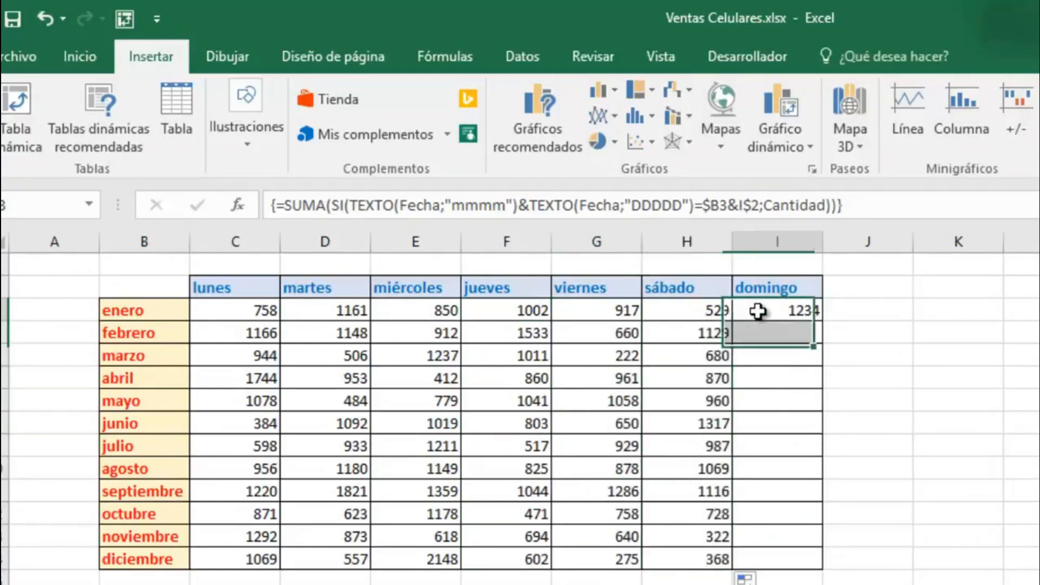
double_click(823, 320)
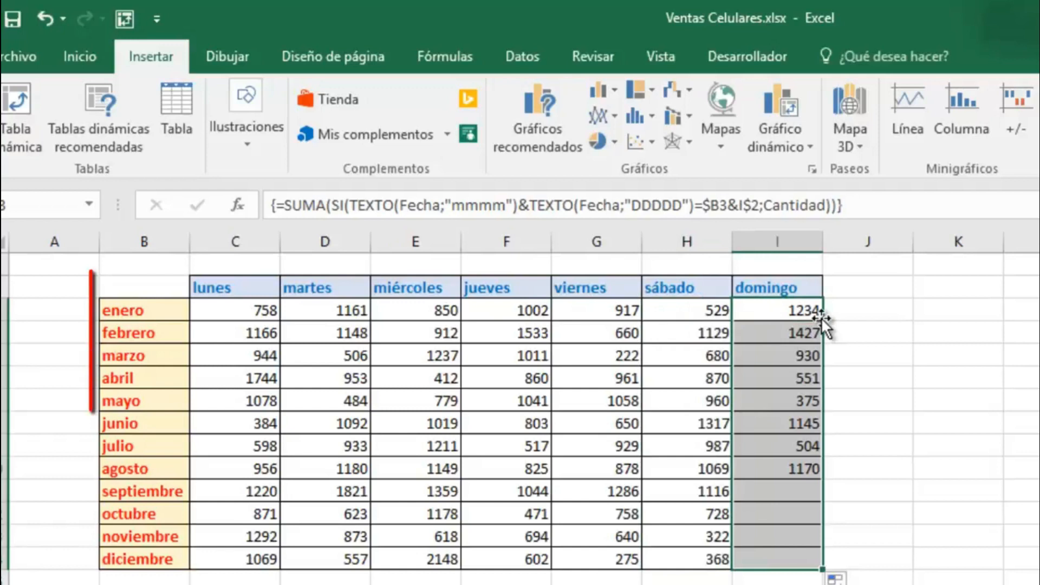
left_click(615, 422)
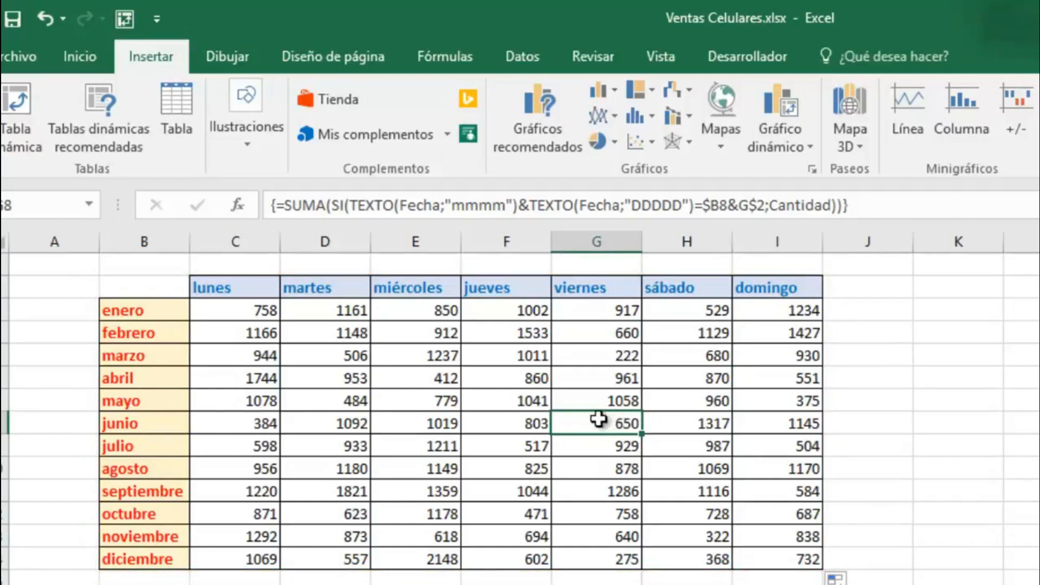
Check the array formulas in the lunes cells for enero, febrero and marzo and in the junio–jueves cell.
left_click(250, 307)
left_click(248, 333)
left_click(245, 357)
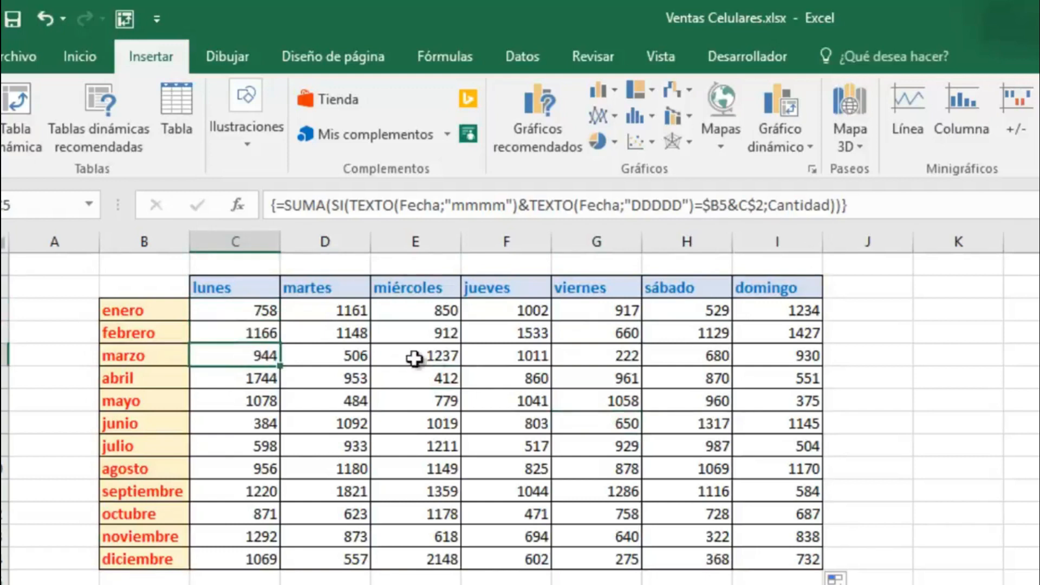
left_click(502, 427)
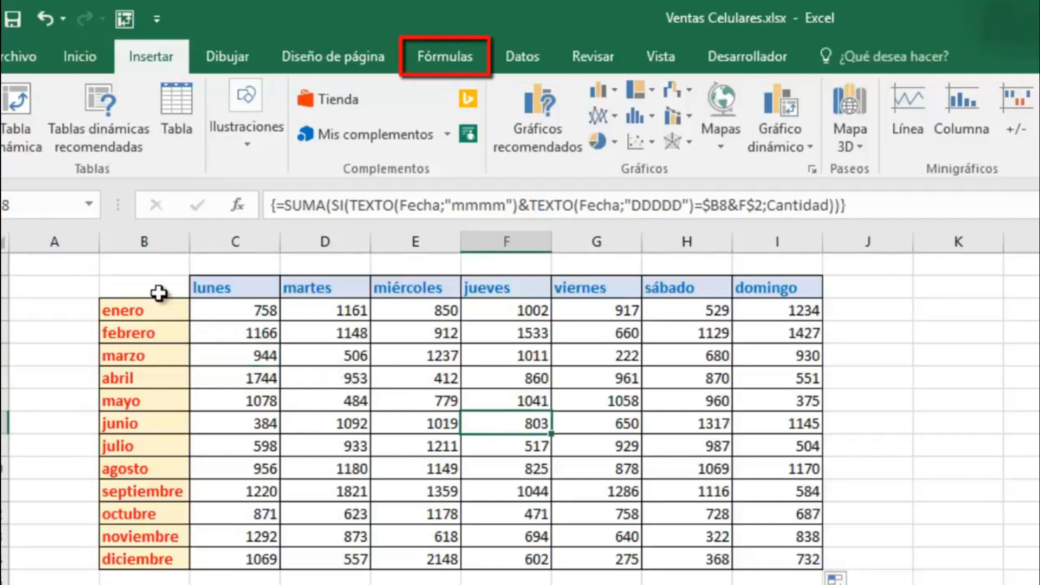
Create range names from the table B2:I14 using the labels in Fila superior and Columna izquierda.
left_click_drag(157, 292, 785, 554)
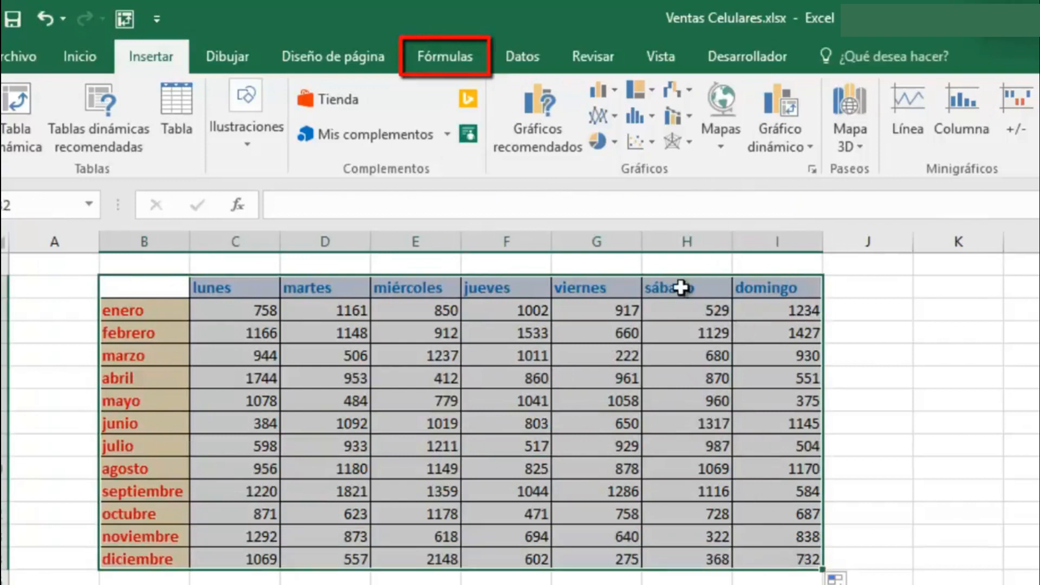
left_click(428, 51)
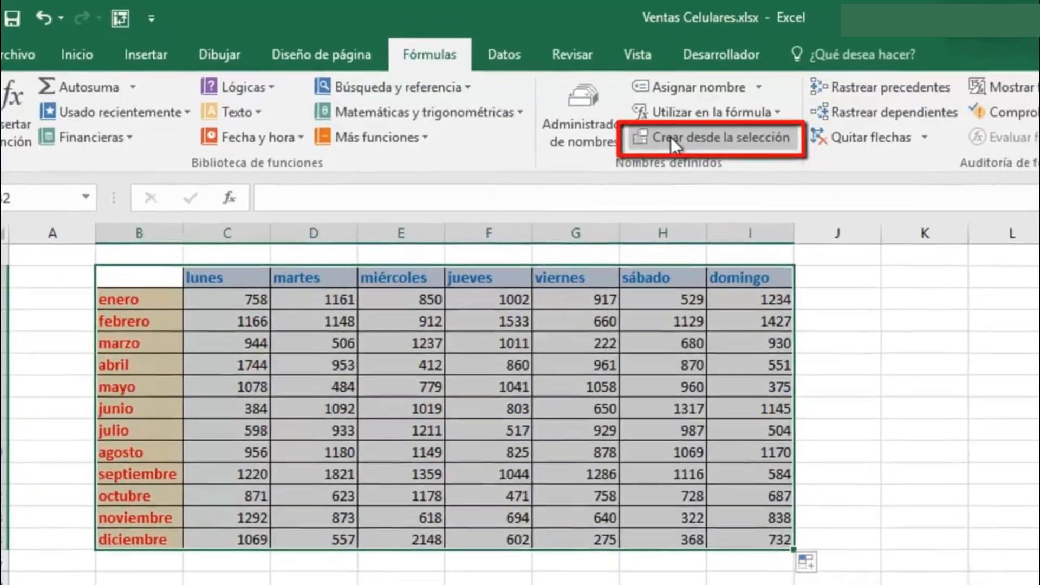
left_click(671, 143)
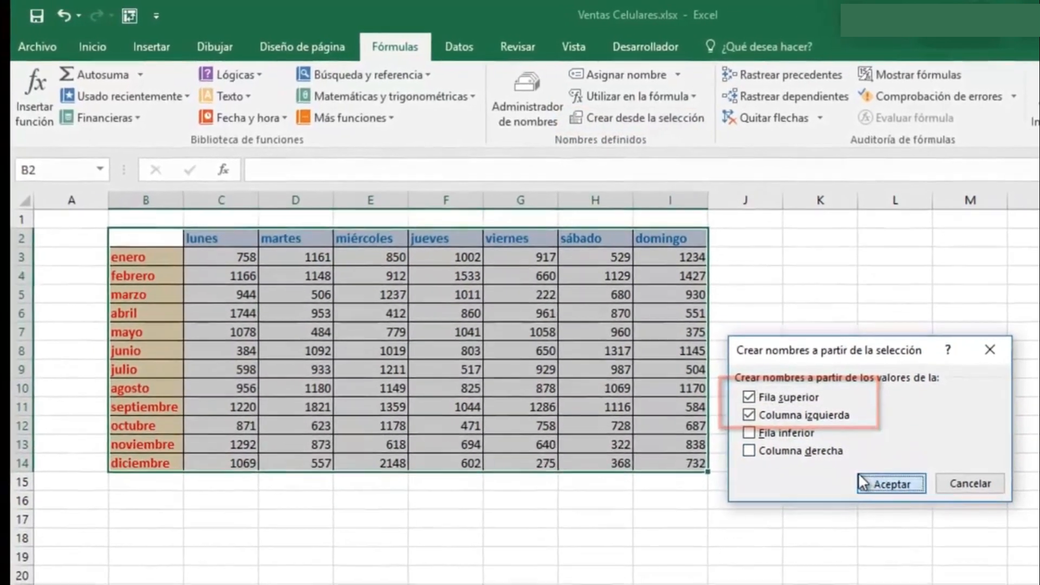
left_click(887, 495)
left_click(547, 350)
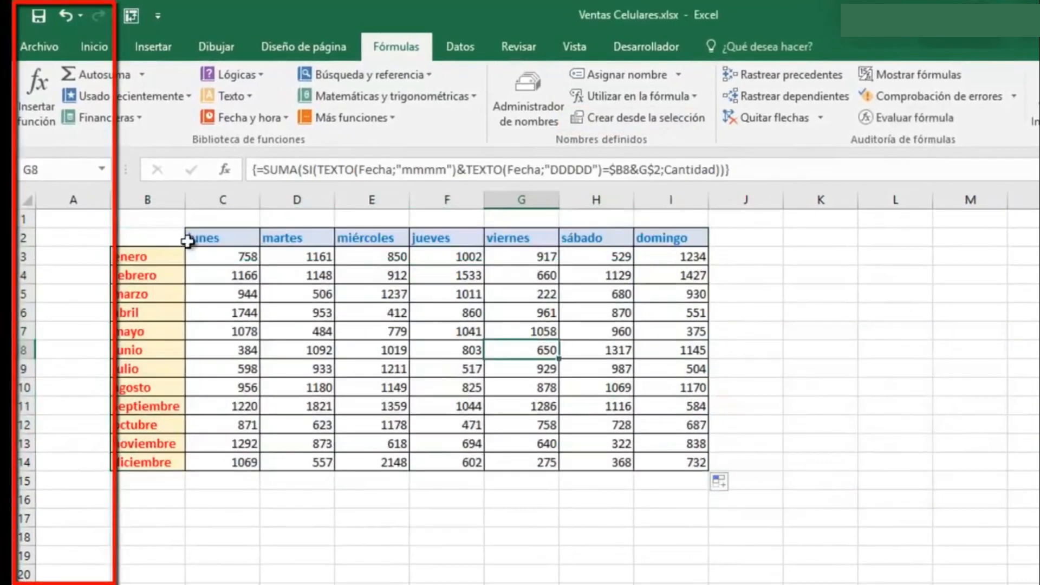
Check which table cells the defined names jueves and junio refer to.
left_click(98, 173)
left_click(99, 172)
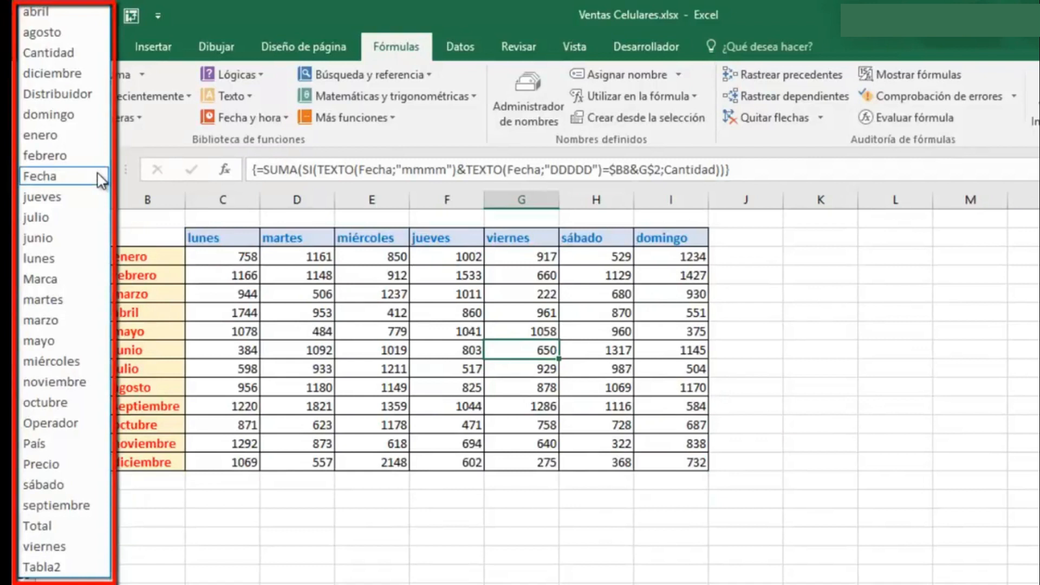
left_click(69, 197)
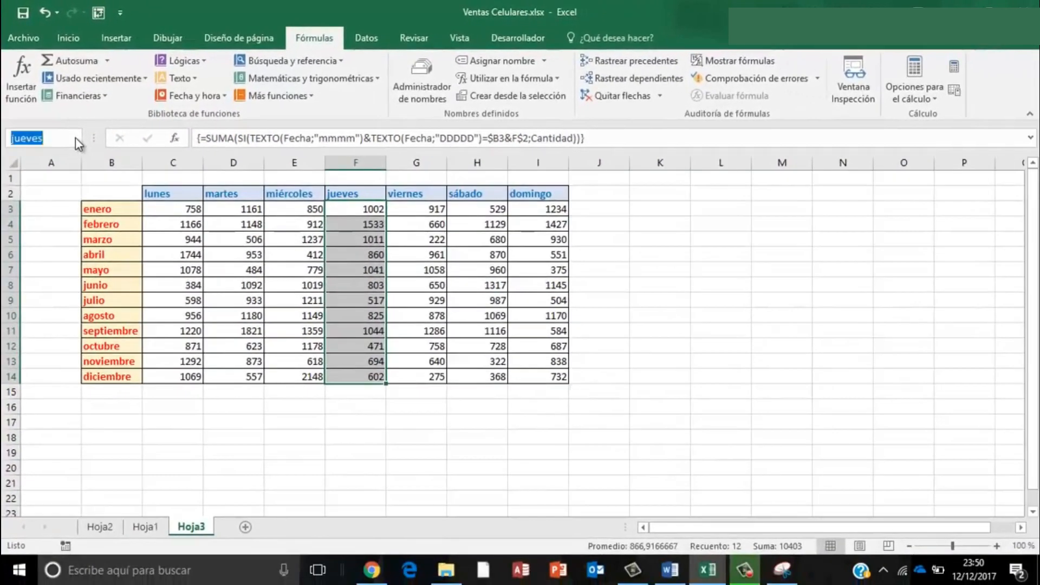
left_click(101, 169)
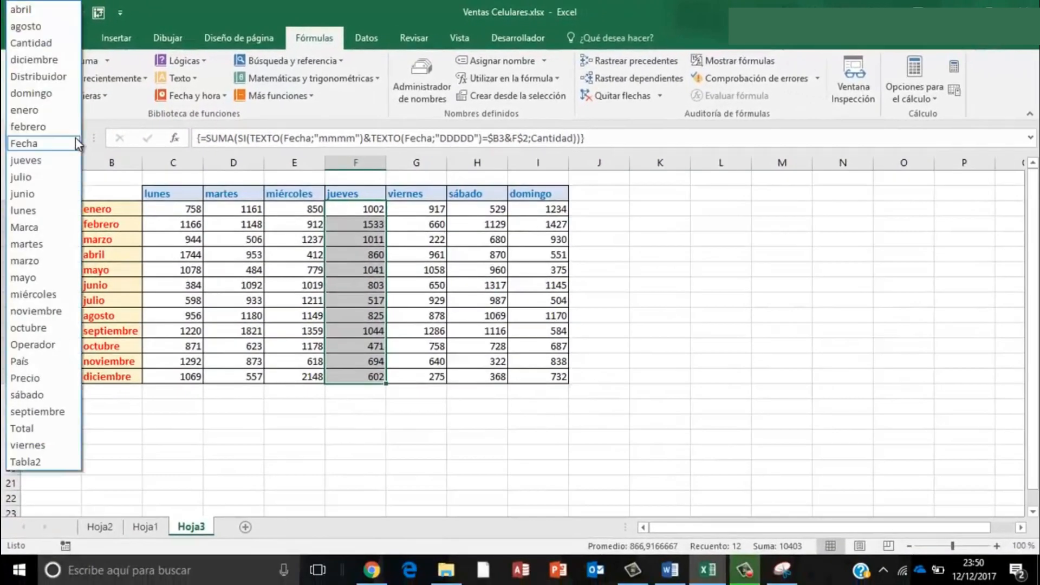
left_click(46, 194)
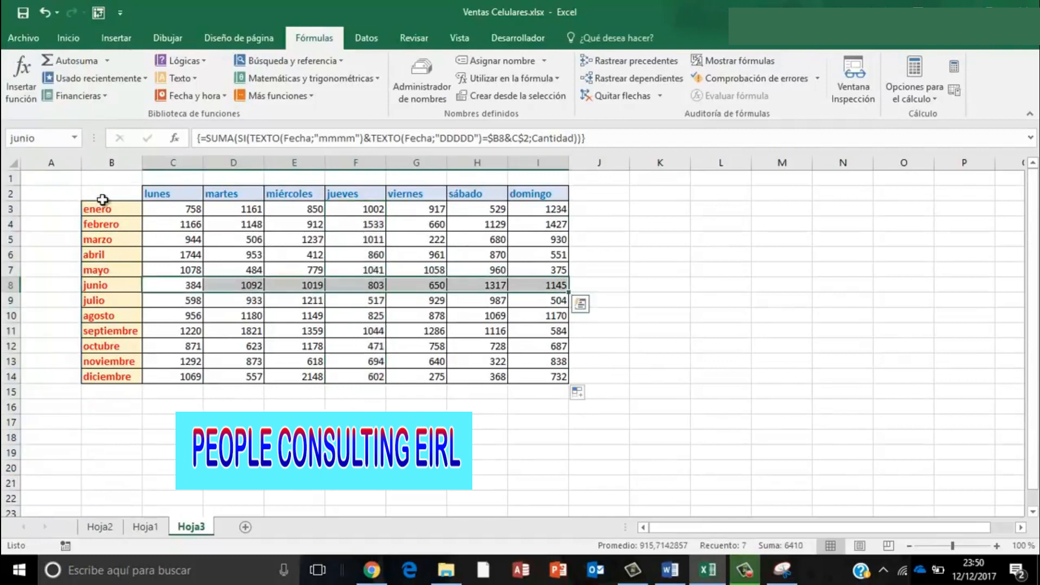
left_click(317, 242)
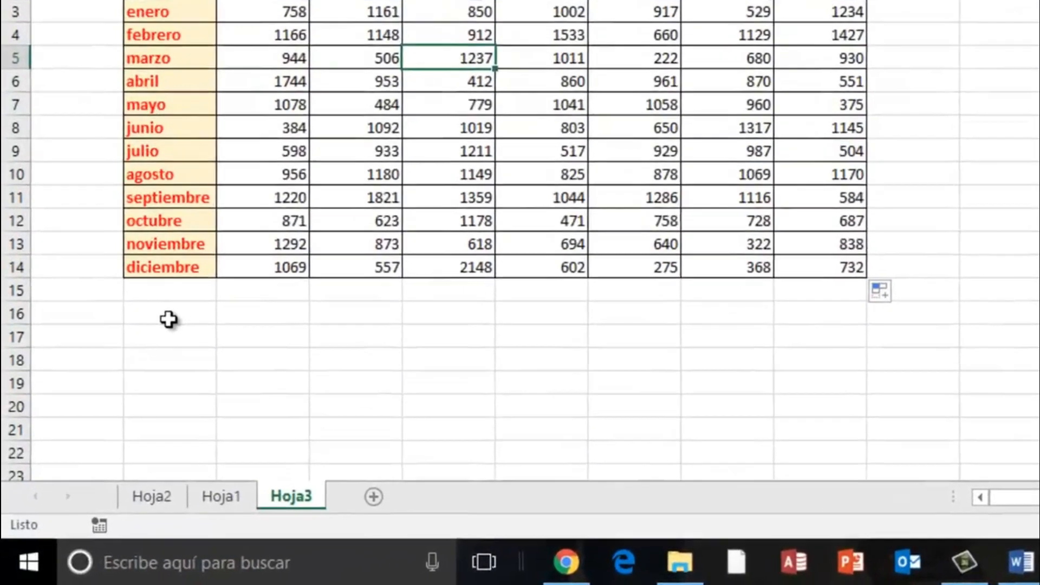
Enter the label Pais in B16 below the table and add borders to B16:C16.
left_click(169, 319)
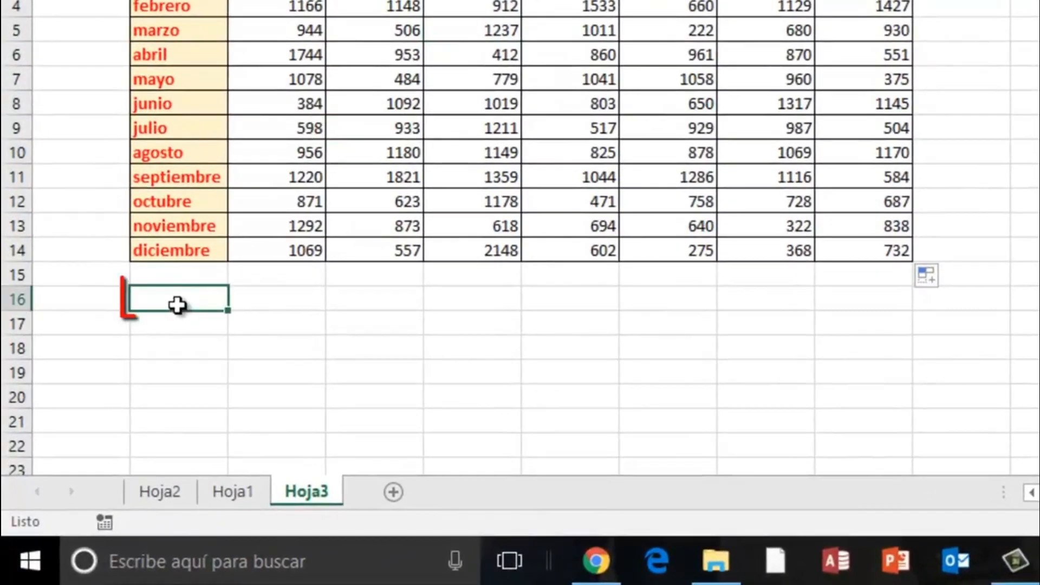
type("pA")
key("BackSpace")
type("Pais")
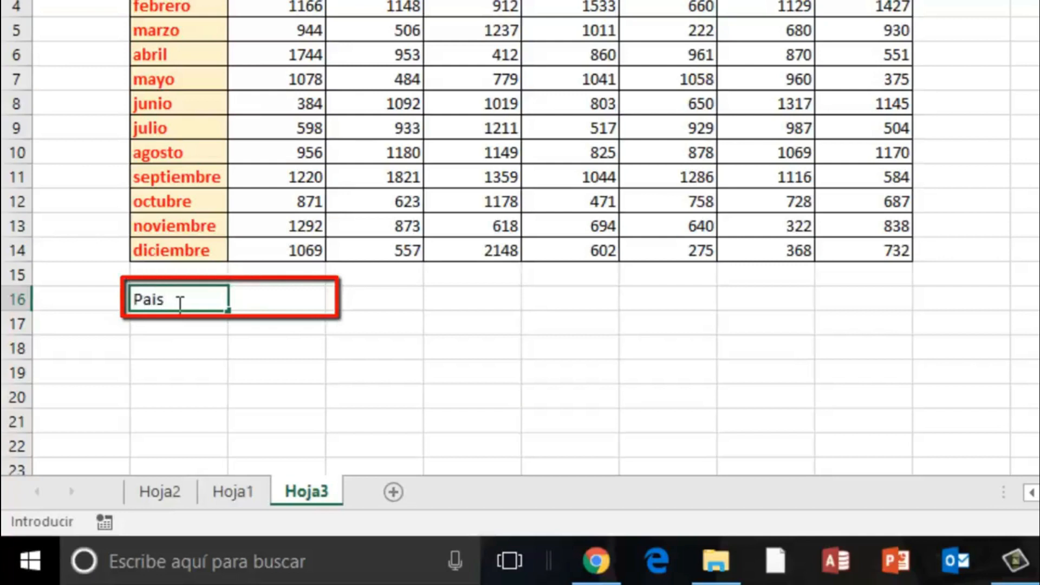
key("Tab")
left_click_drag(179, 299, 238, 299)
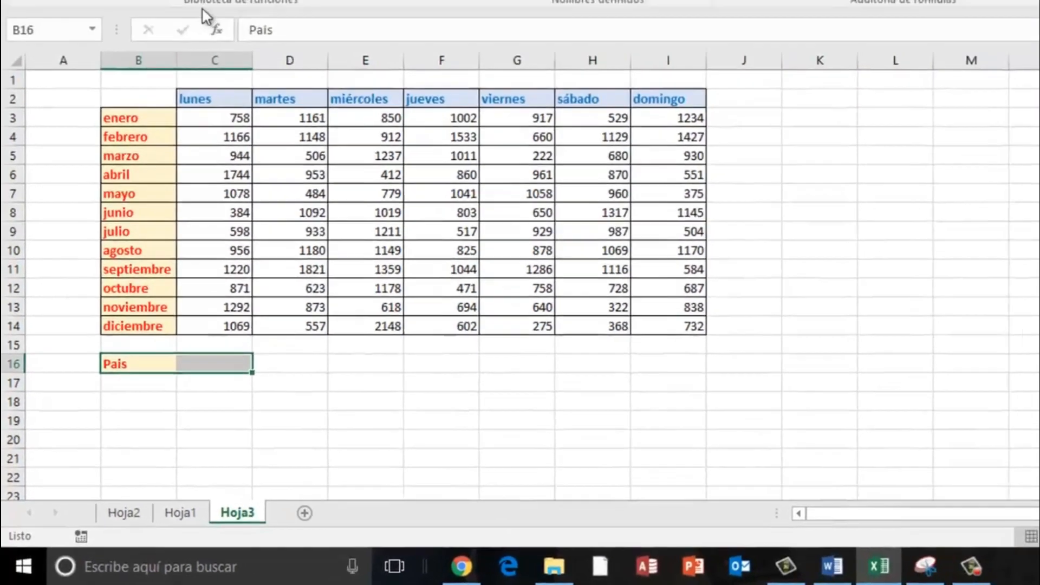
left_click(69, 38)
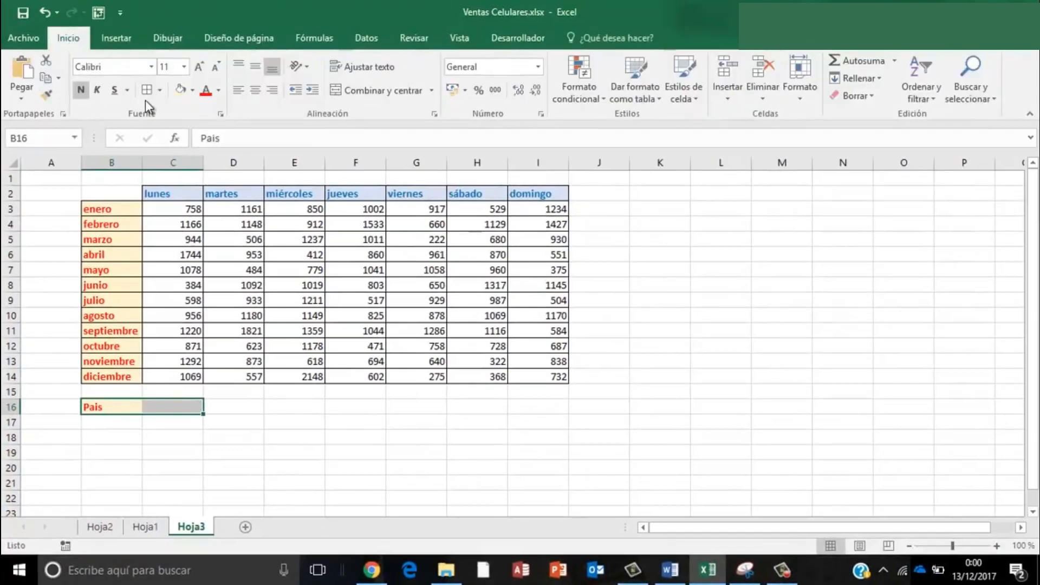
Format the Pais label in B16 with a green font and a light green fill.
left_click(100, 407)
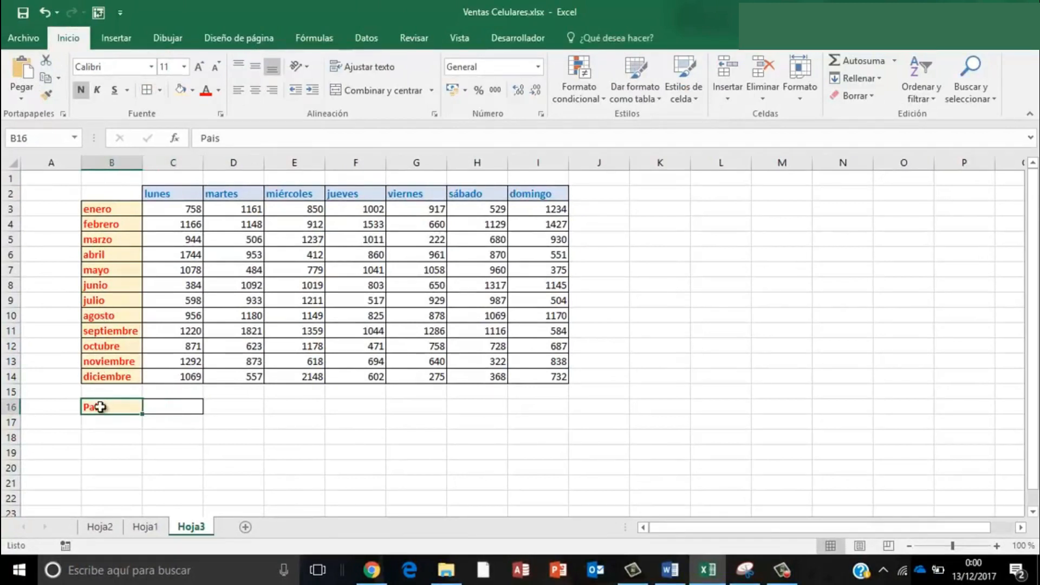
left_click(218, 90)
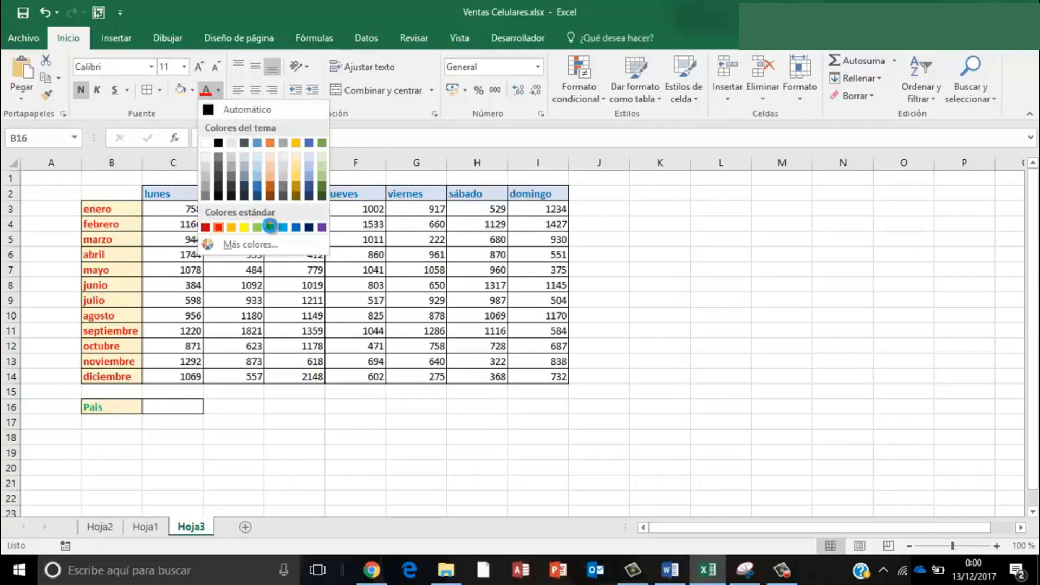
left_click(271, 228)
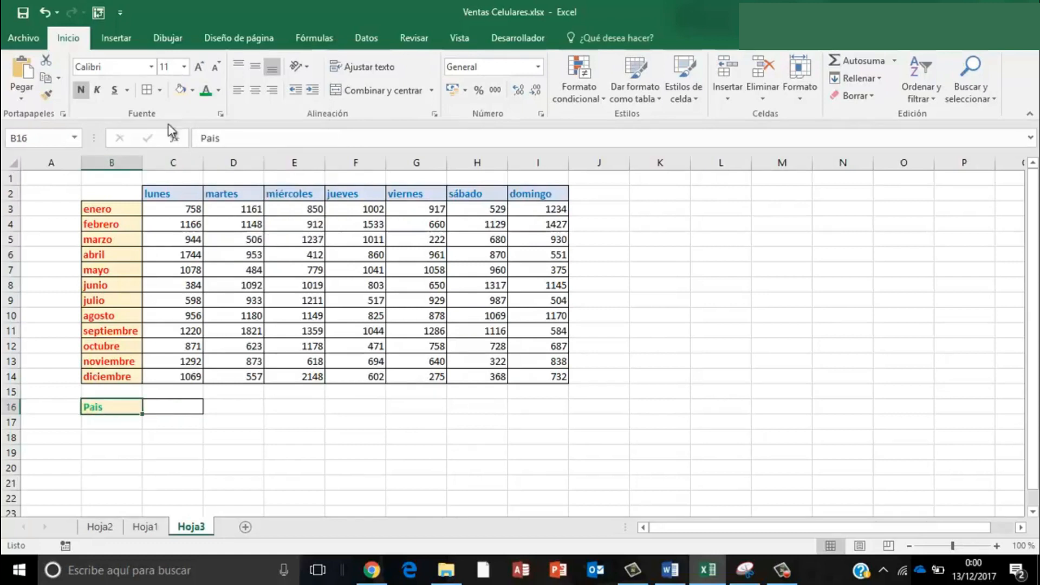
left_click(193, 90)
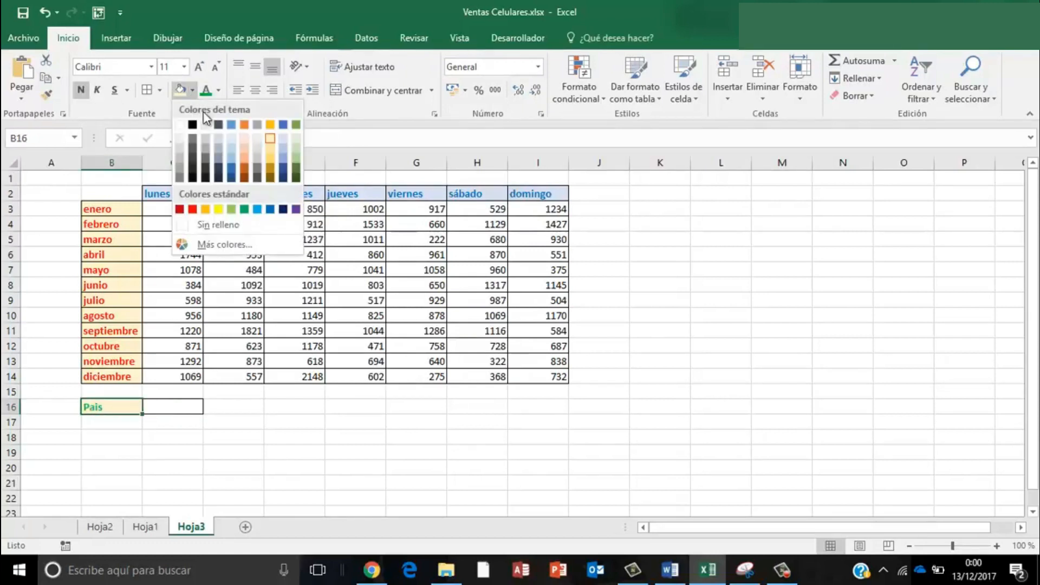
left_click(296, 139)
left_click(147, 408)
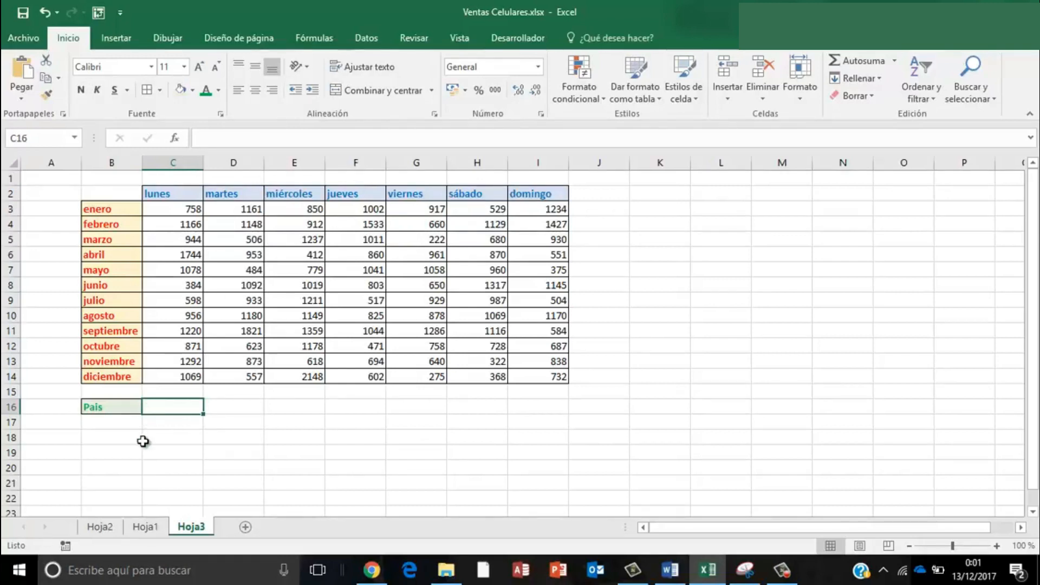
Copy all country values of the País column on Hoja1, without the header, to column L of Hoja3 starting at L1.
left_click(142, 527)
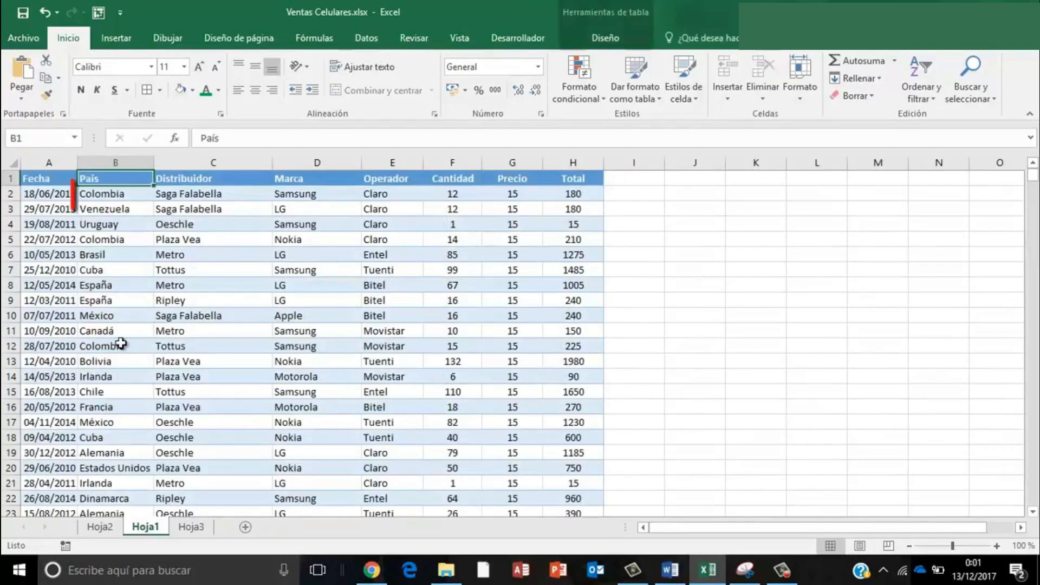
left_click(120, 196)
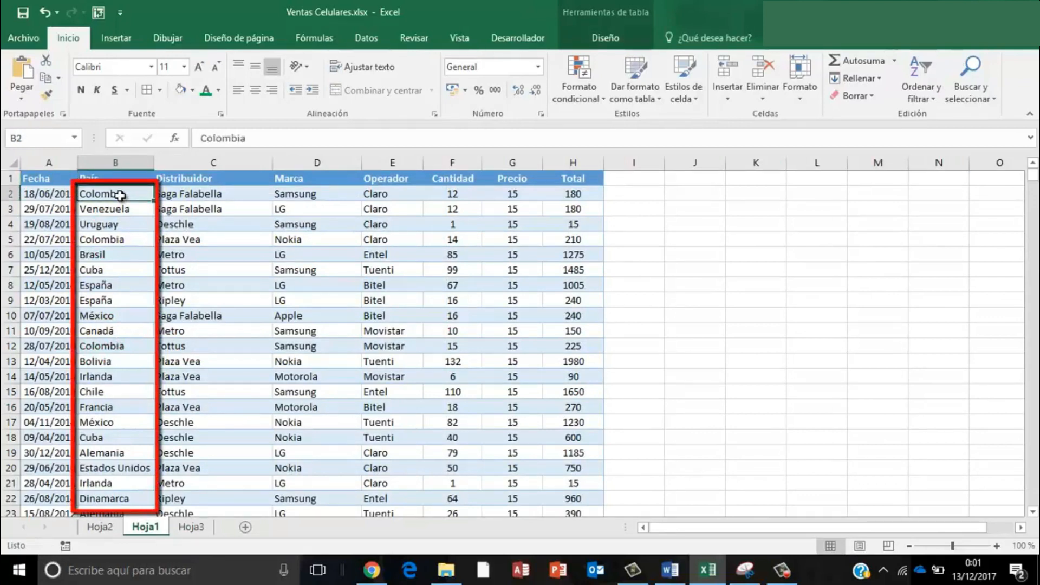
key("ctrl+shift+Down")
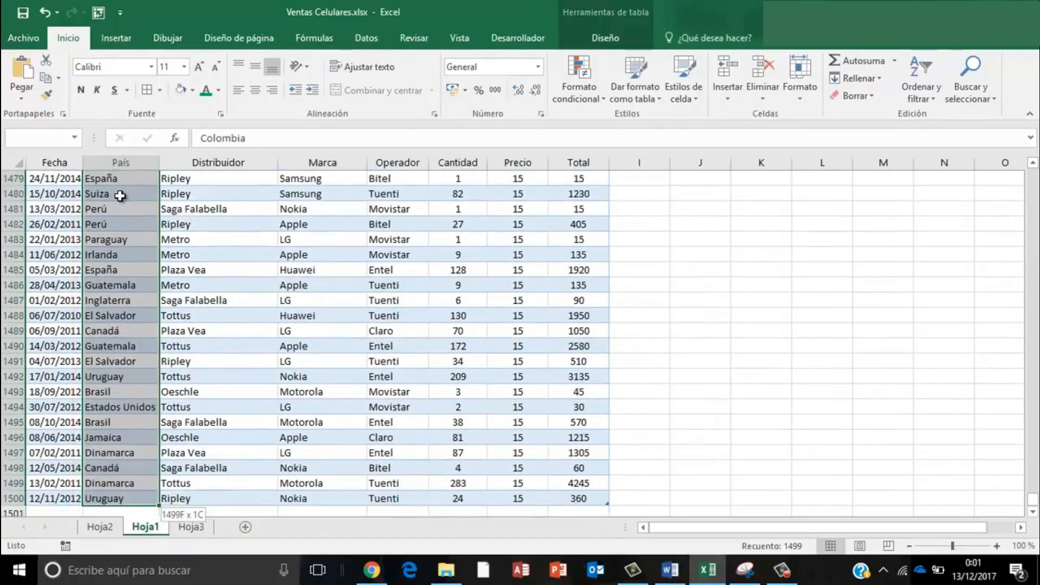
key("ctrl+c")
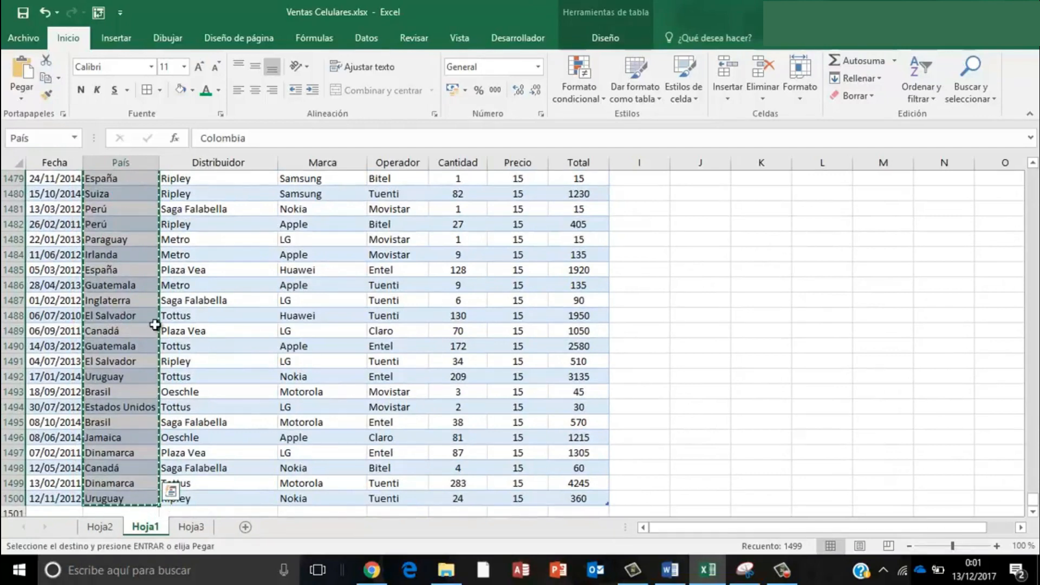
left_click(190, 528)
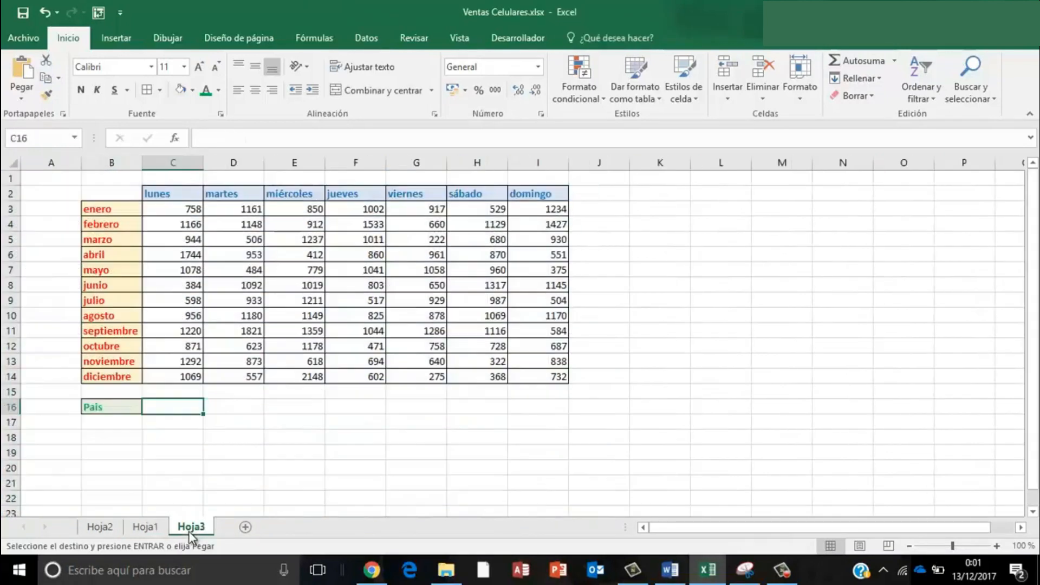
left_click(718, 179)
key("ctrl+v")
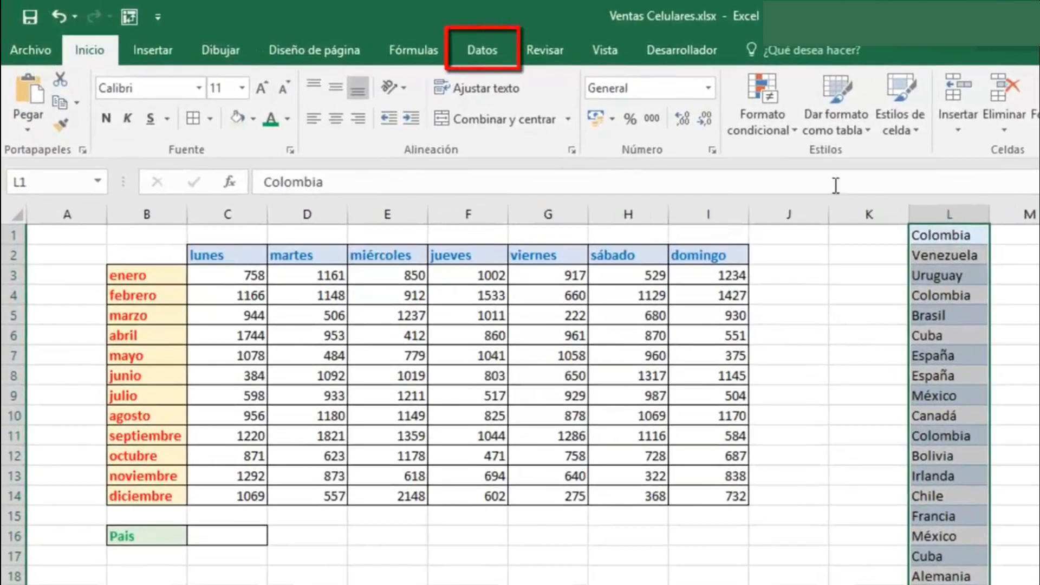
Remove the duplicate countries from the column L list, keeping the Mis datos tienen encabezados option, and review the remaining entries.
left_click(481, 60)
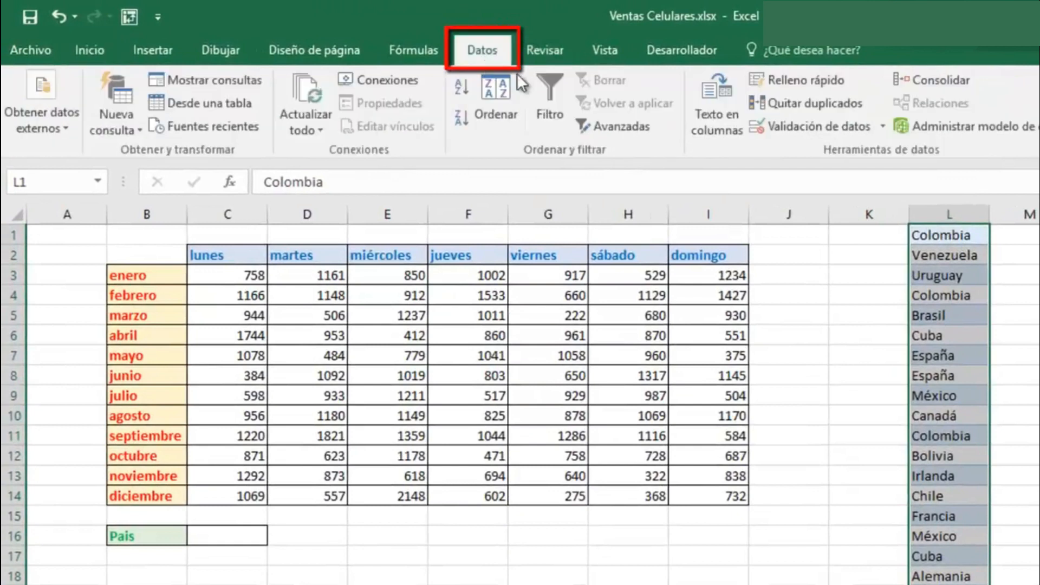
left_click(817, 101)
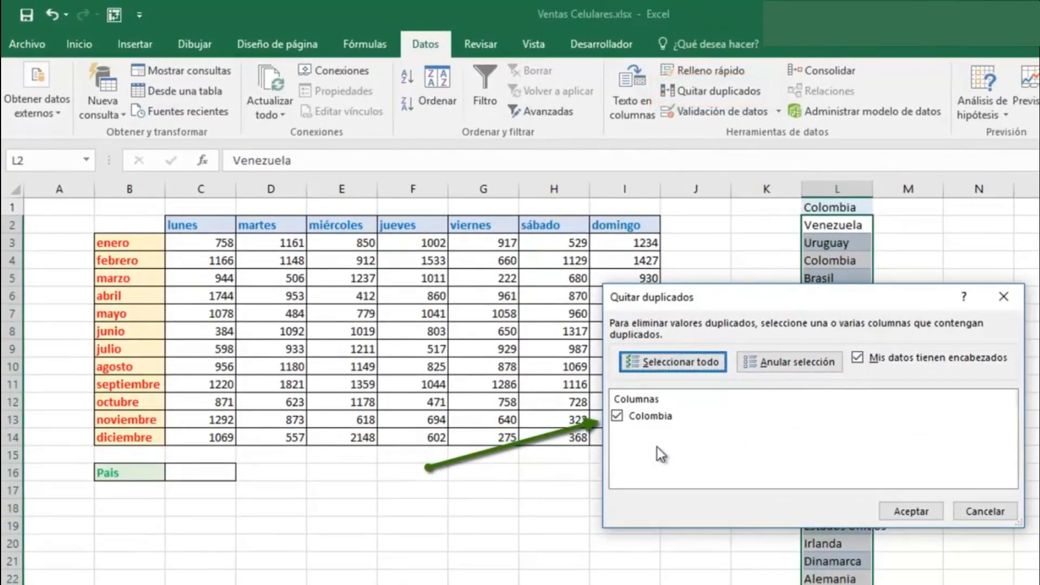
left_click(905, 512)
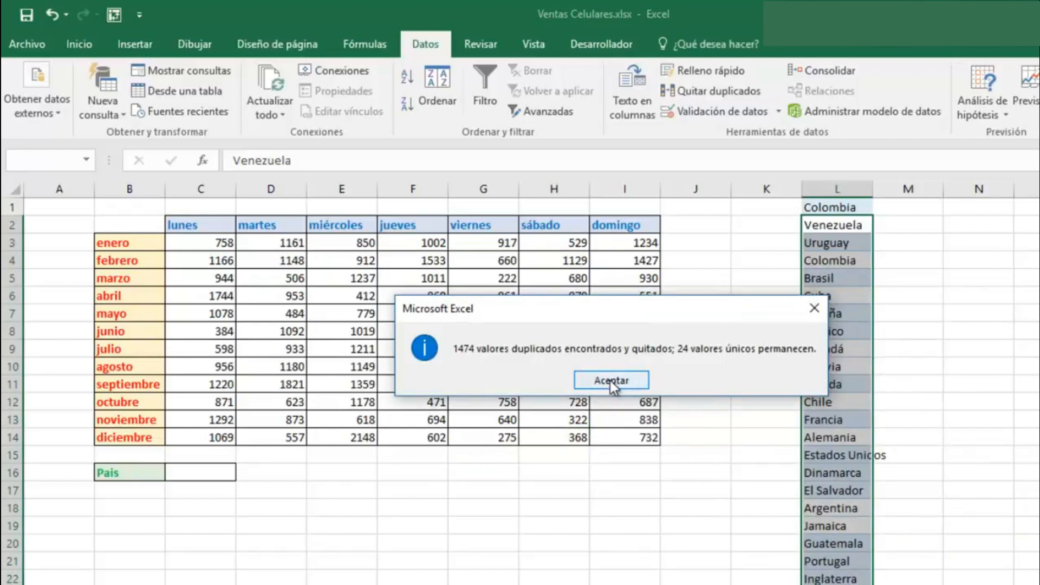
left_click(610, 381)
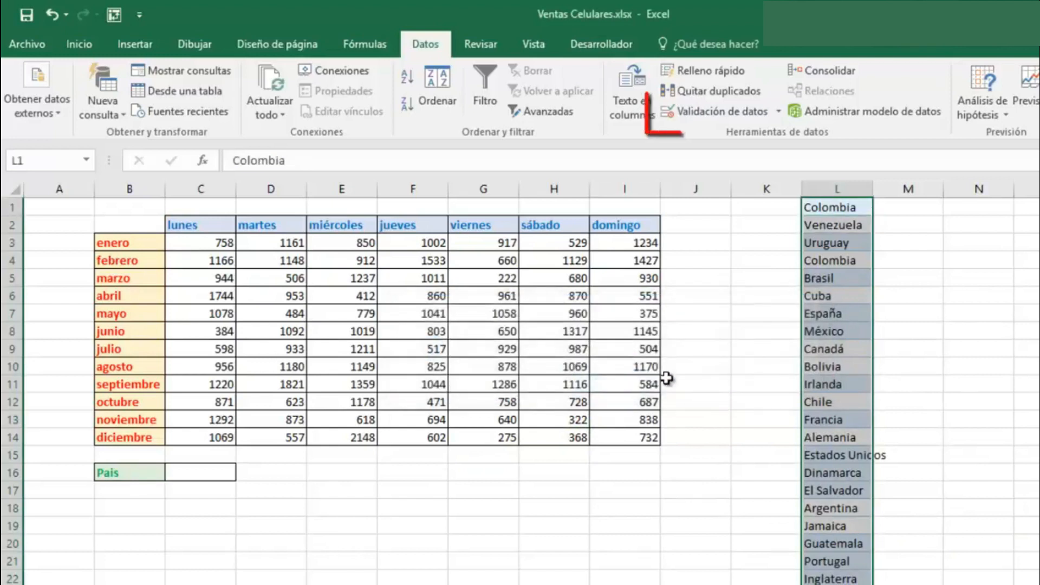
left_click(750, 362)
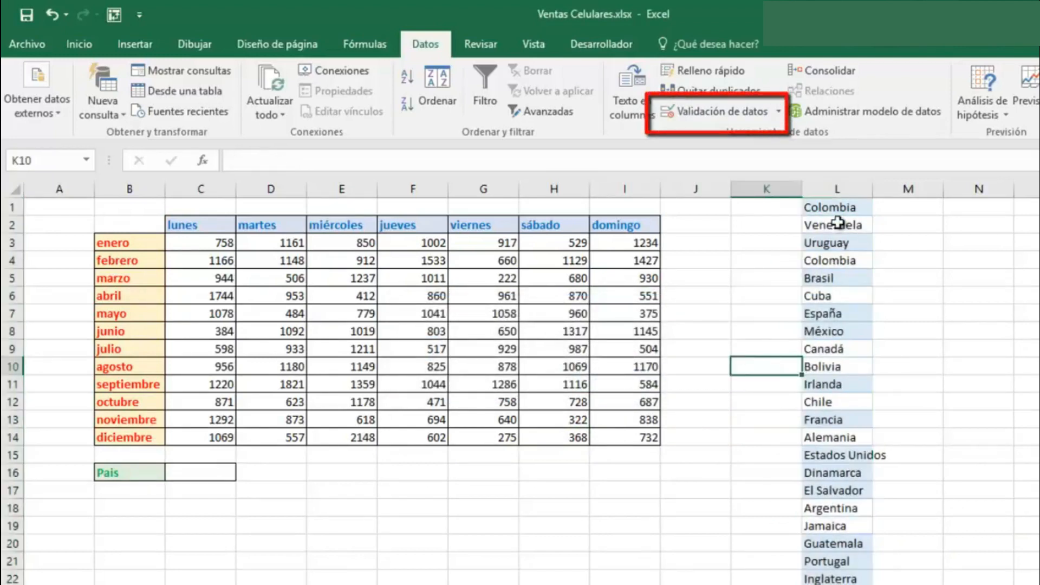
left_click_drag(837, 211, 825, 408)
left_click(740, 421)
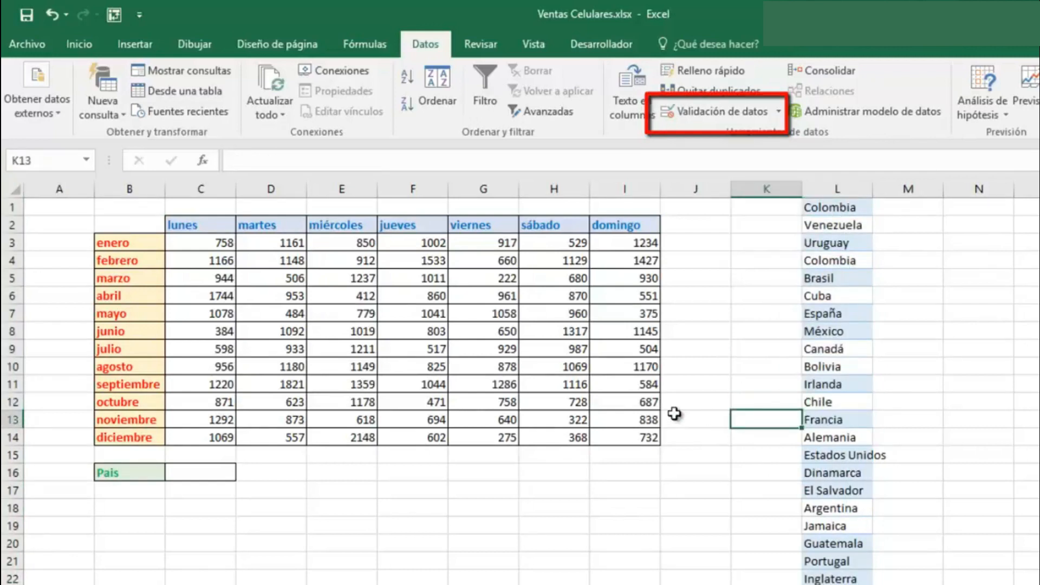
Add Lista data validation to C16 with the column L countries starting at L1 as source, and choose Cuba from the list.
left_click(201, 470)
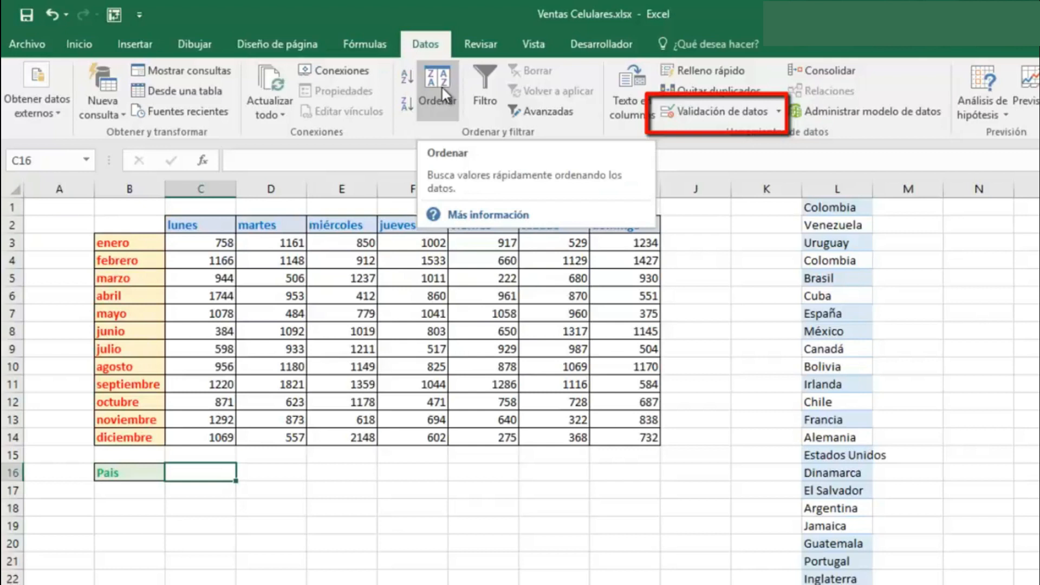
left_click(700, 111)
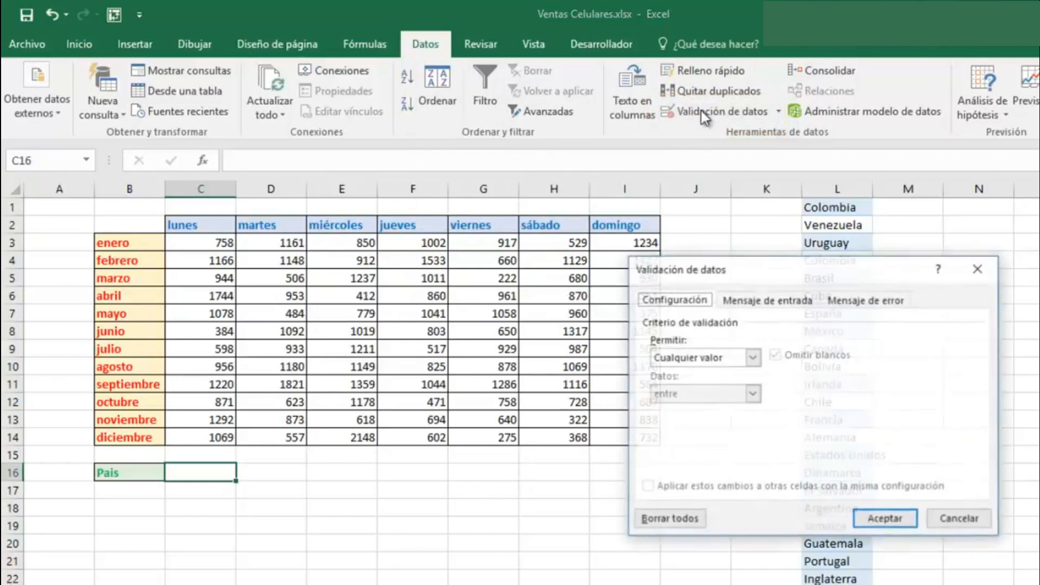
left_click(752, 358)
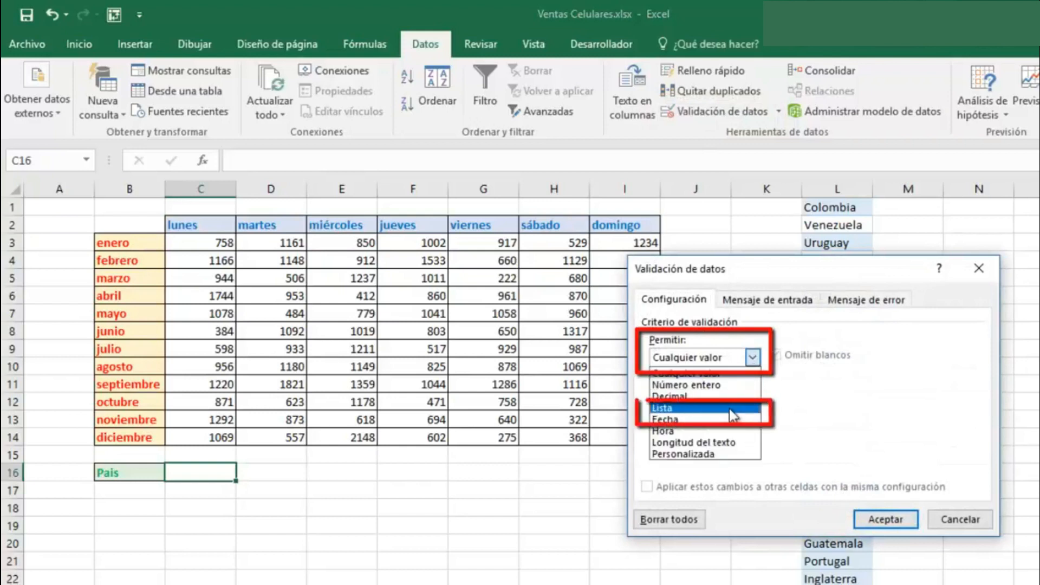
left_click(733, 416)
left_click(723, 429)
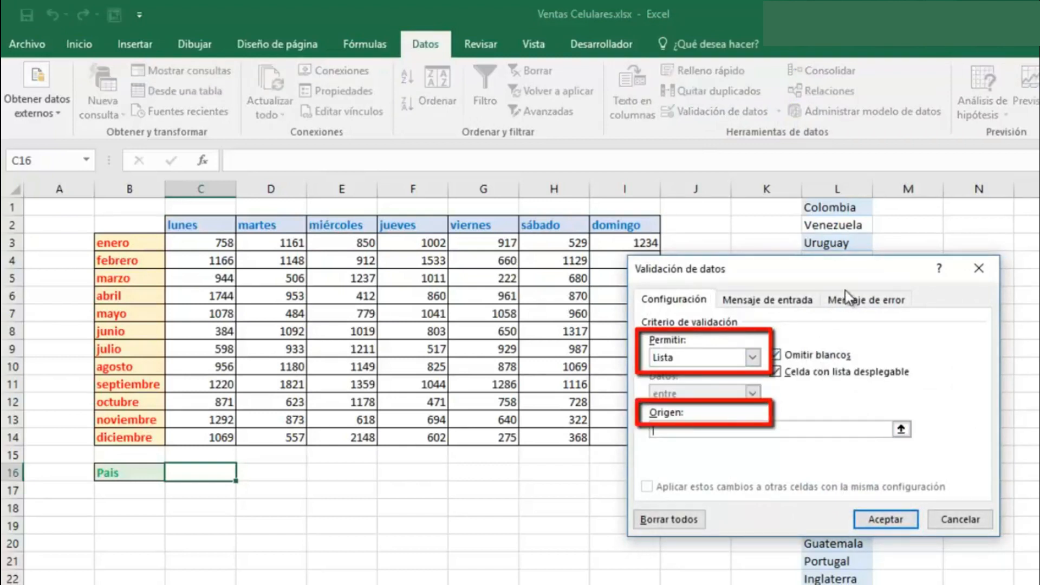
left_click_drag(840, 266, 590, 273)
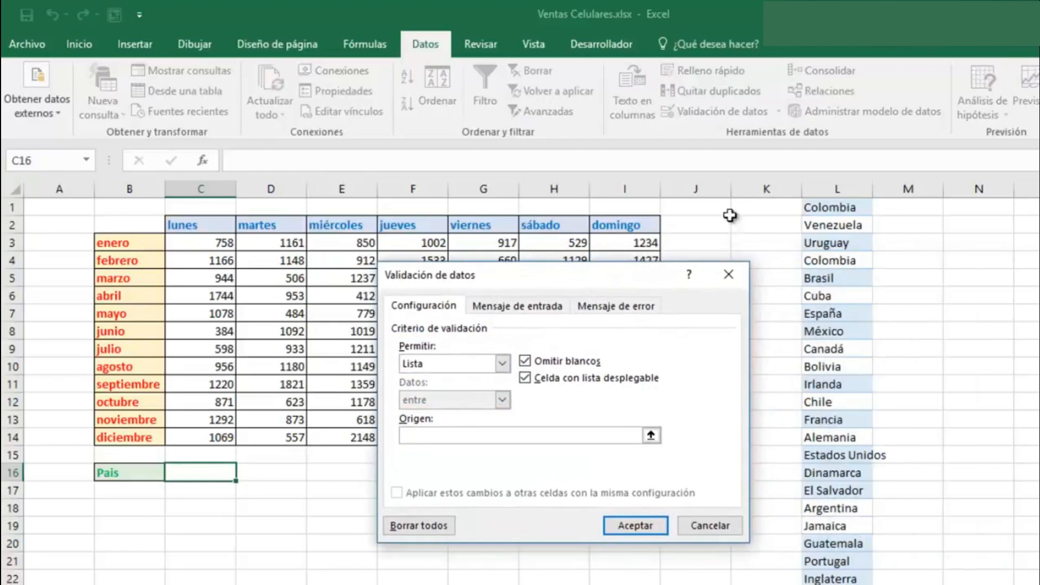
left_click_drag(821, 207, 837, 573)
left_click(635, 526)
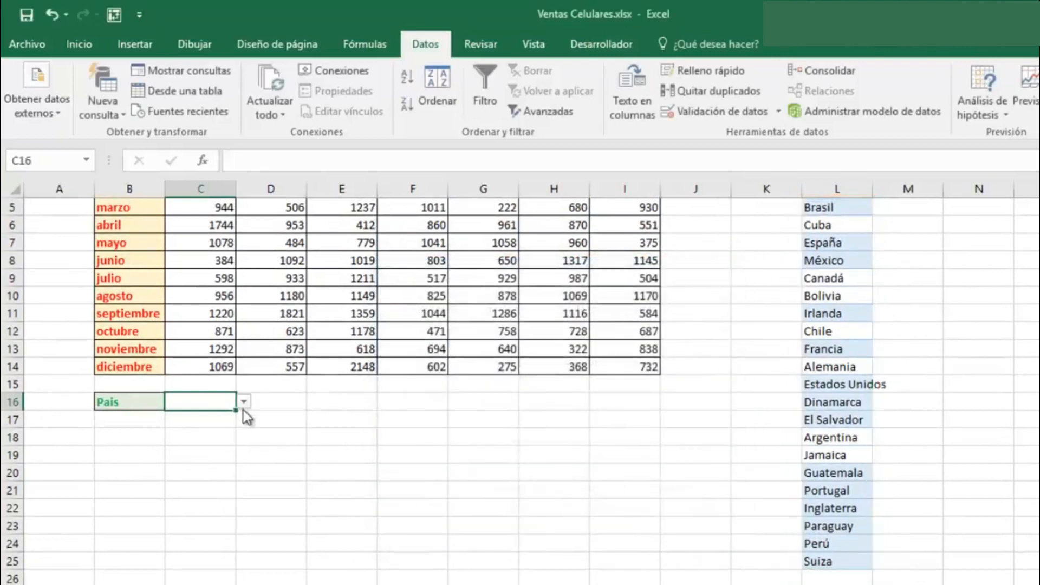
left_click(245, 405)
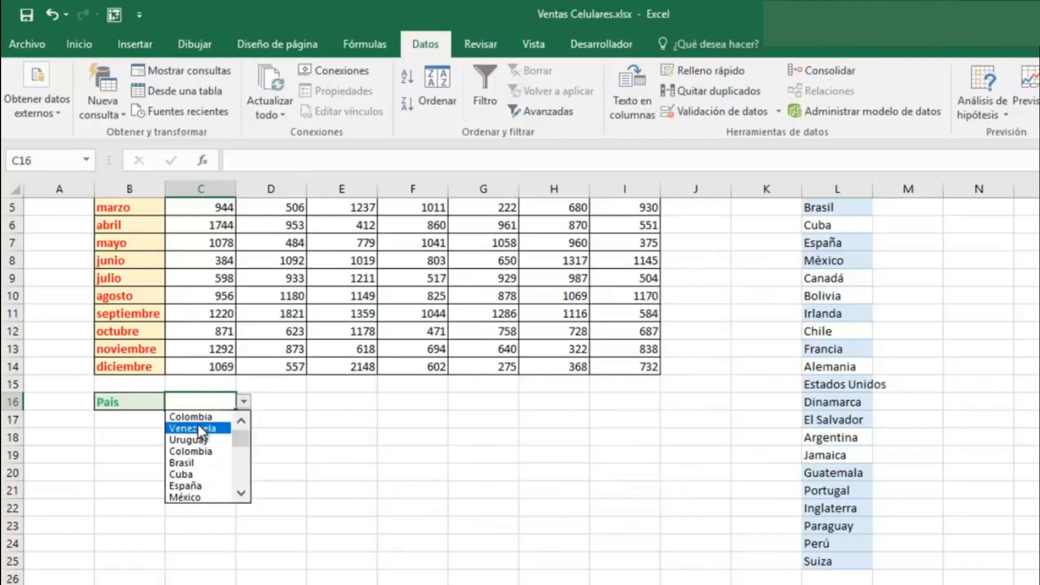
left_click(197, 474)
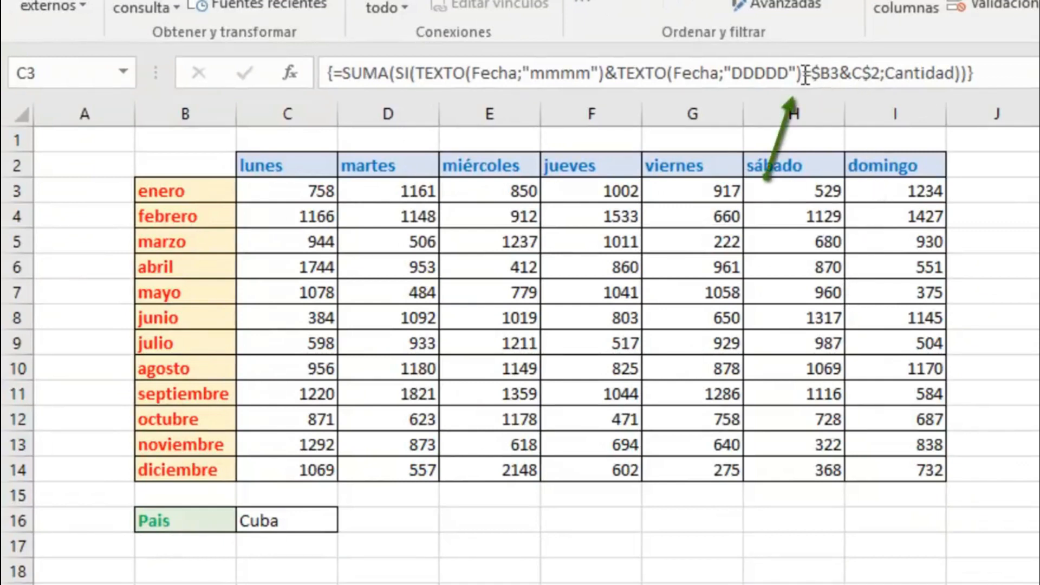
In the C3 array formula, append &País after TEXTO(Fecha;"DDDDD") on the left side of the SI comparison.
left_click(778, 73)
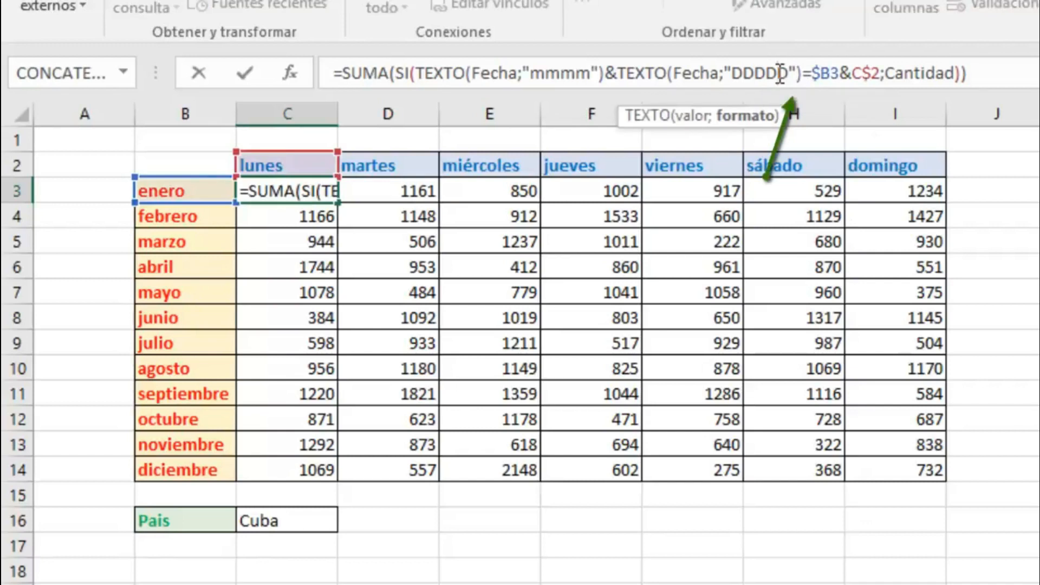
left_click(440, 76)
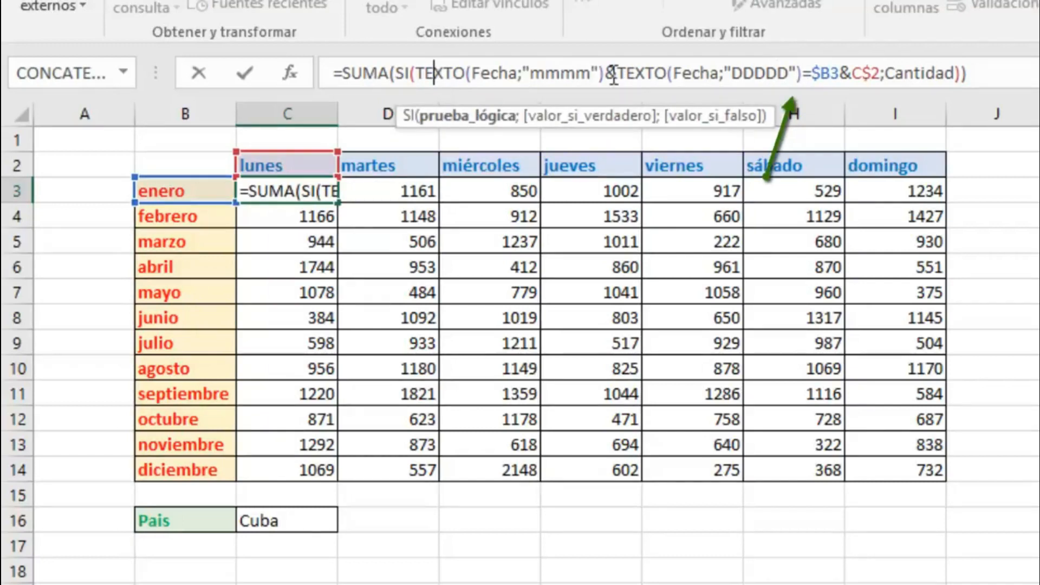
left_click(803, 73)
type("&")
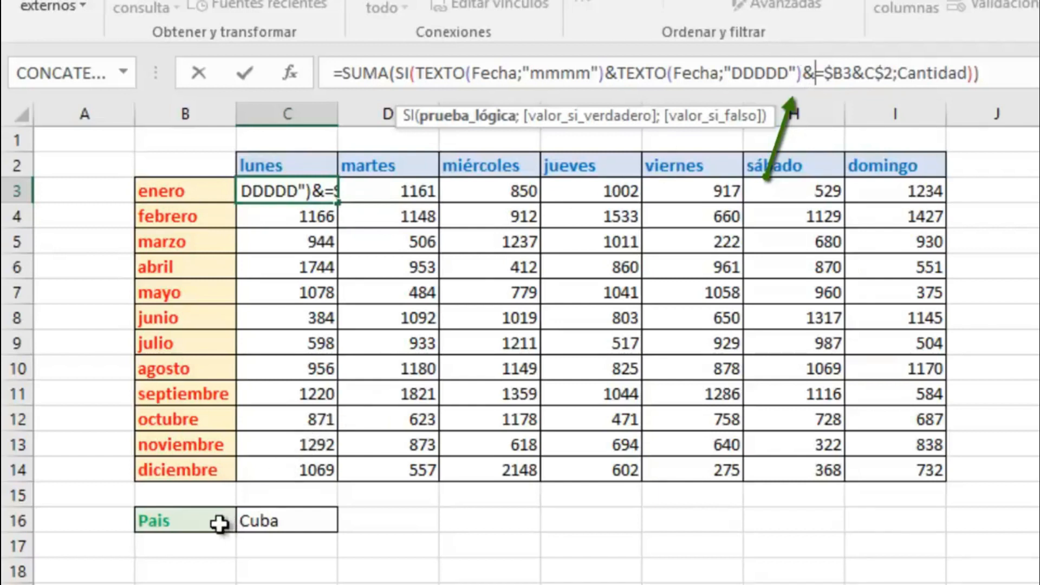
type("pa")
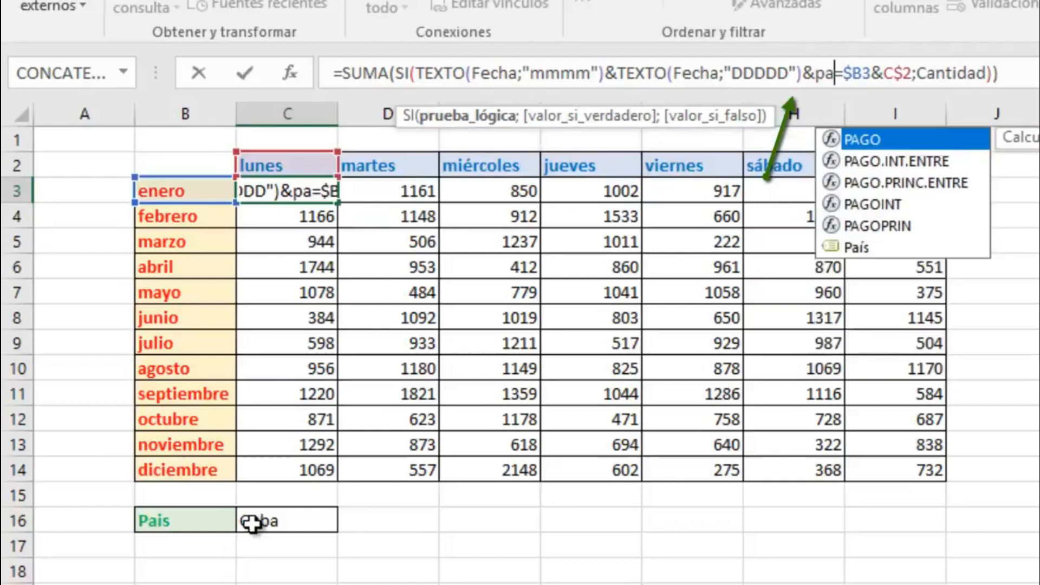
key("Down")
key("Down")
key("Down")
key("Down")
key("Down")
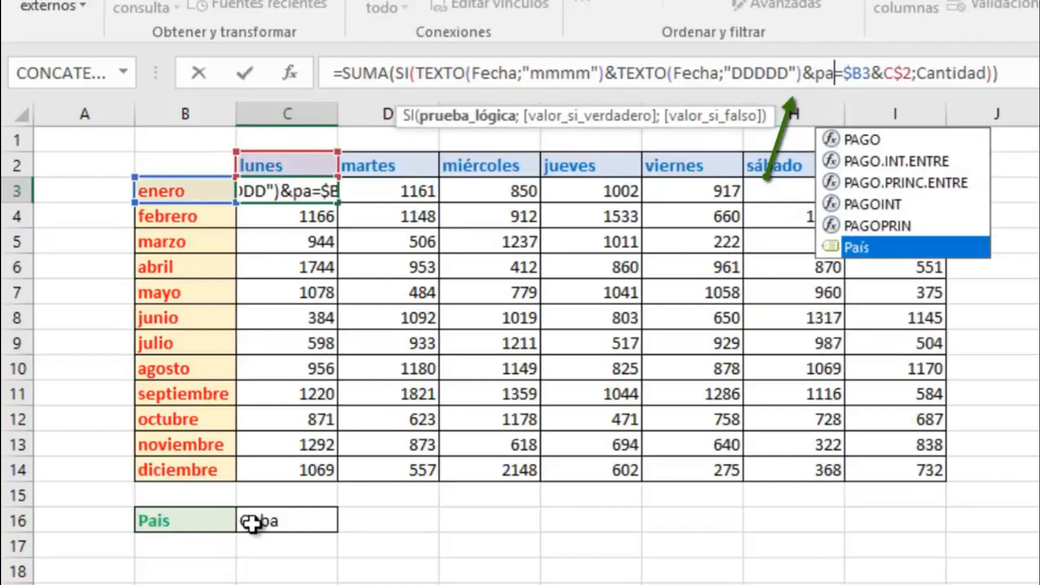
key("Tab")
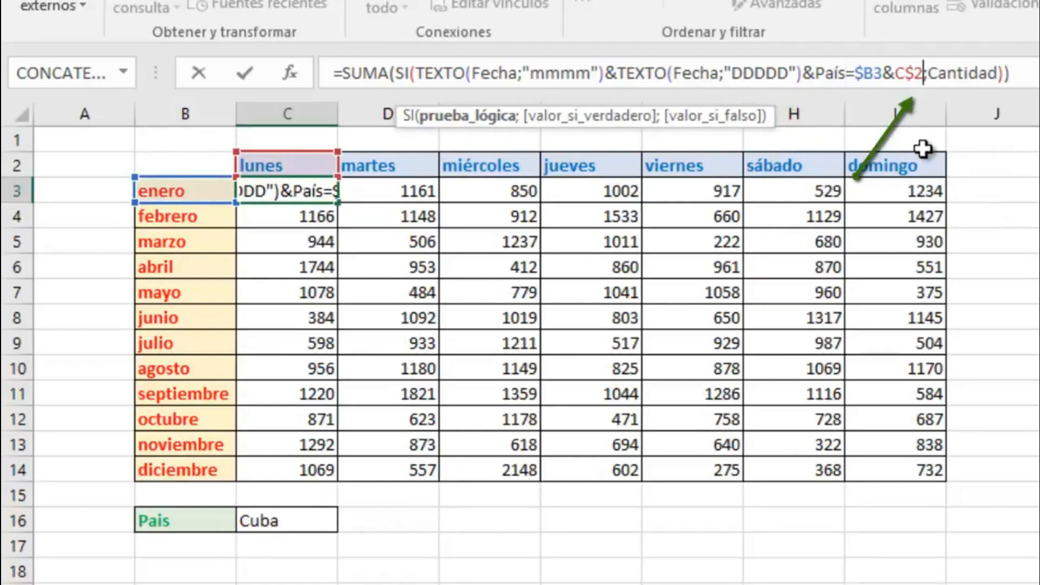
Append &C16 after C$2 in the formula, enter it as an array formula, and fill it across to I3.
type("&")
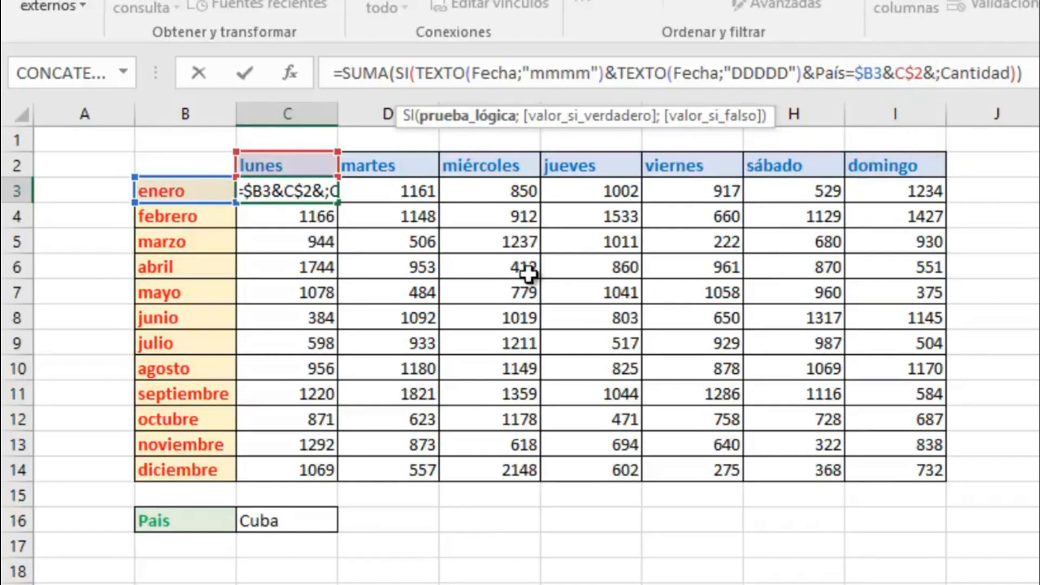
left_click(276, 524)
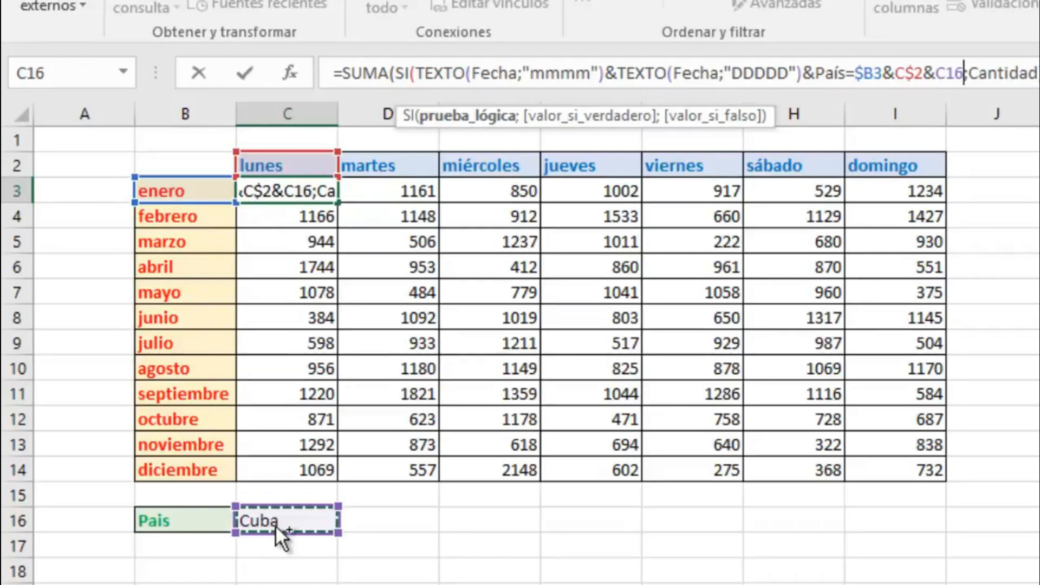
key("ctrl+shift+Return")
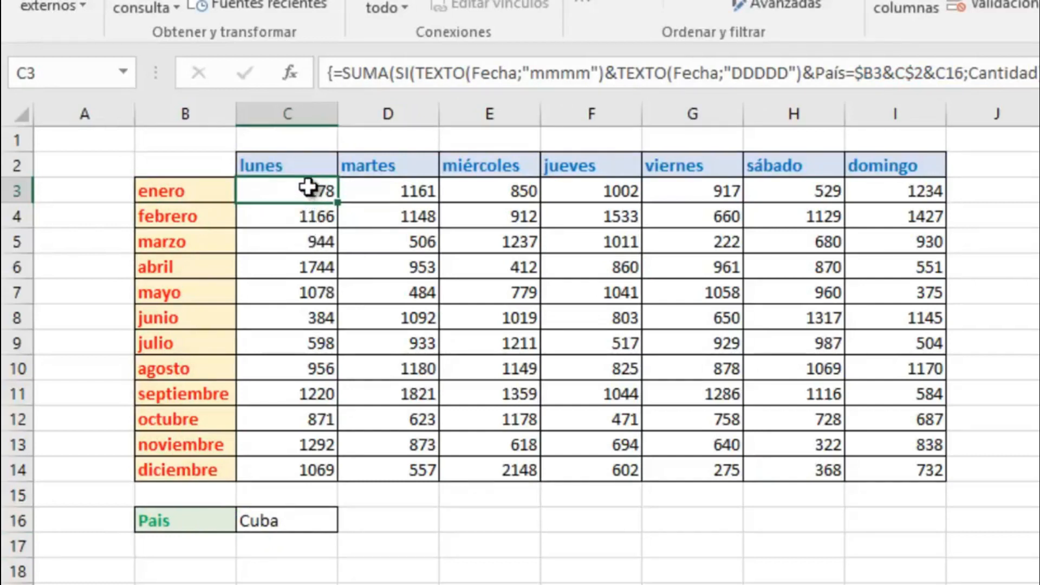
left_click_drag(337, 202, 948, 187)
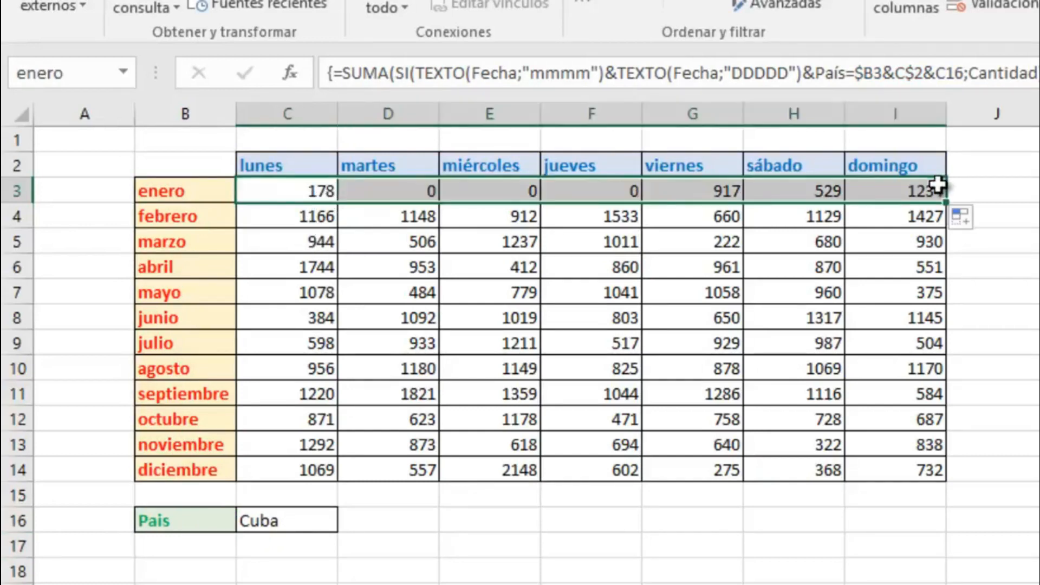
left_click(302, 190)
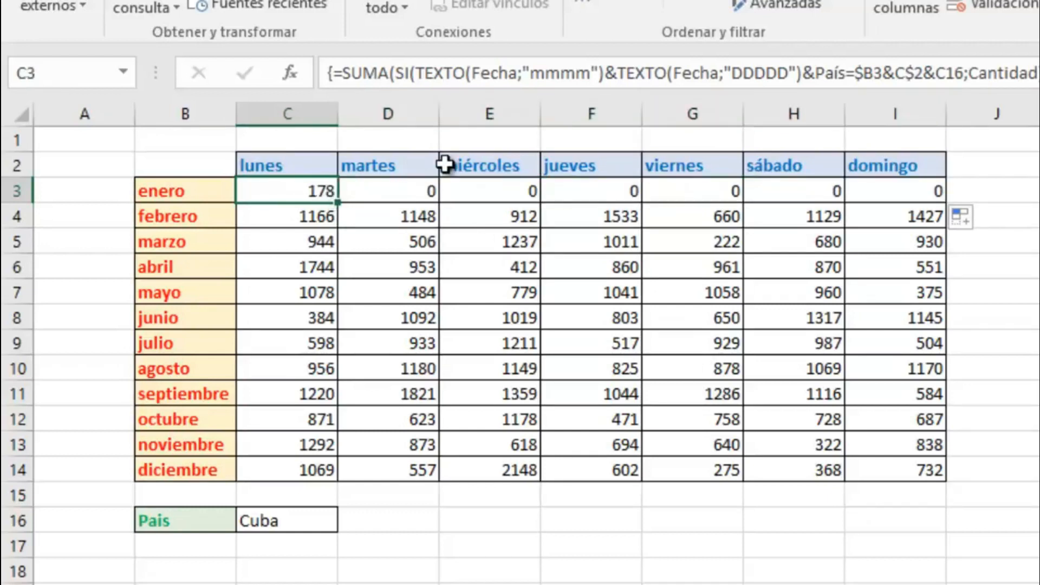
Try to anchor the C16 reference in the C3 array formula by inserting a dollar sign.
left_click(955, 72)
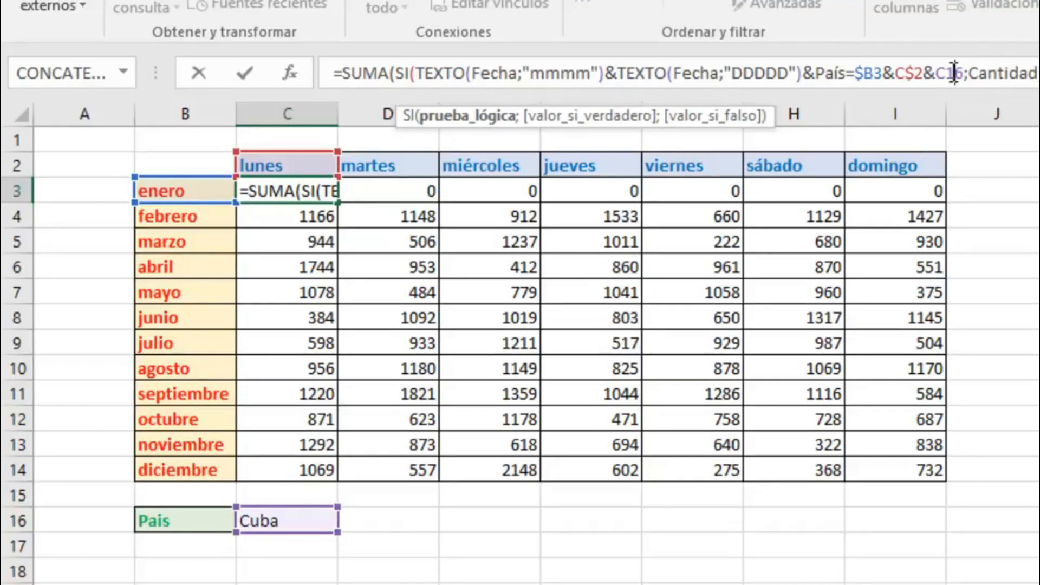
left_click(954, 72)
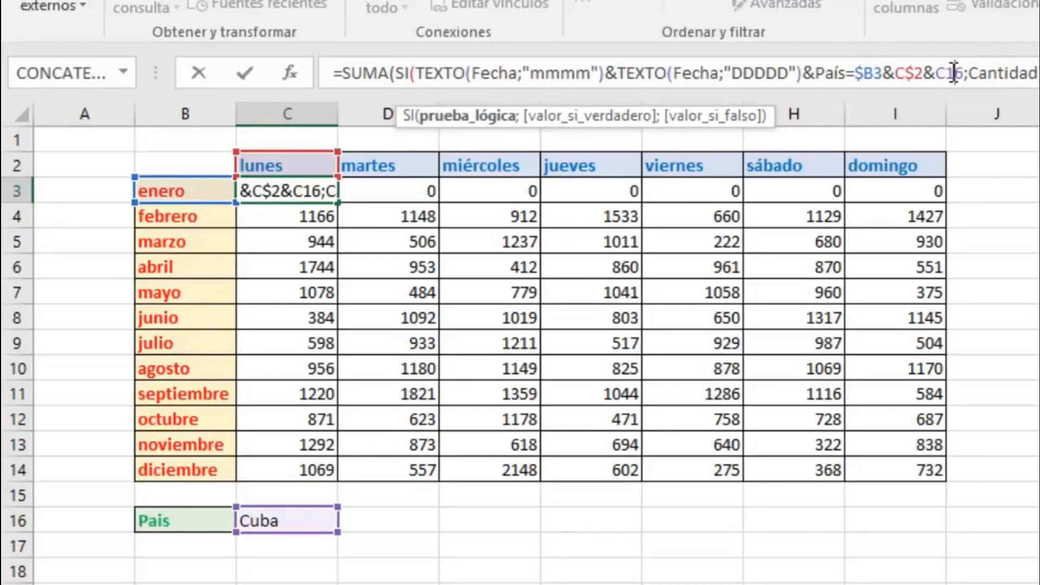
type("$")
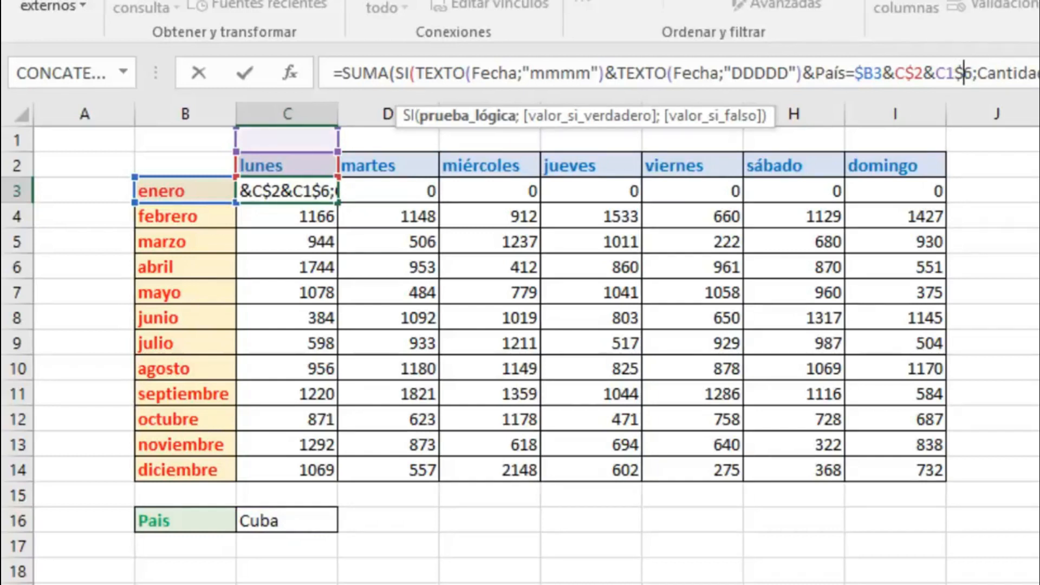
key("ctrl+shift+Return")
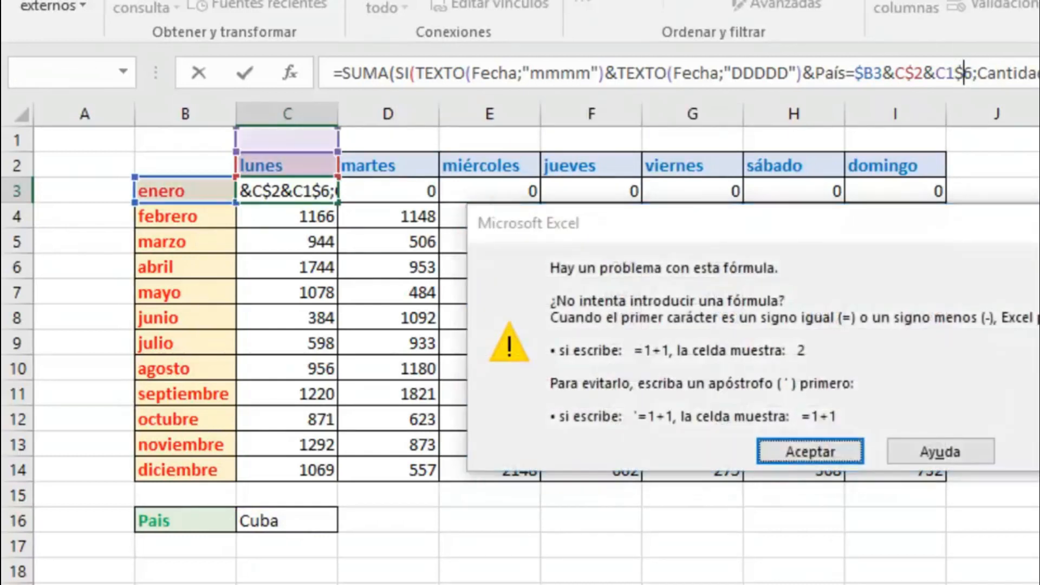
key("Return")
Replace the country cell reference in the C3 formula with the absolute reference $C$16 and enter it as an array formula.
left_click(964, 73)
key("Left")
key("BackSpace")
key("BackSpace")
key("BackSpace")
key("BackSpace")
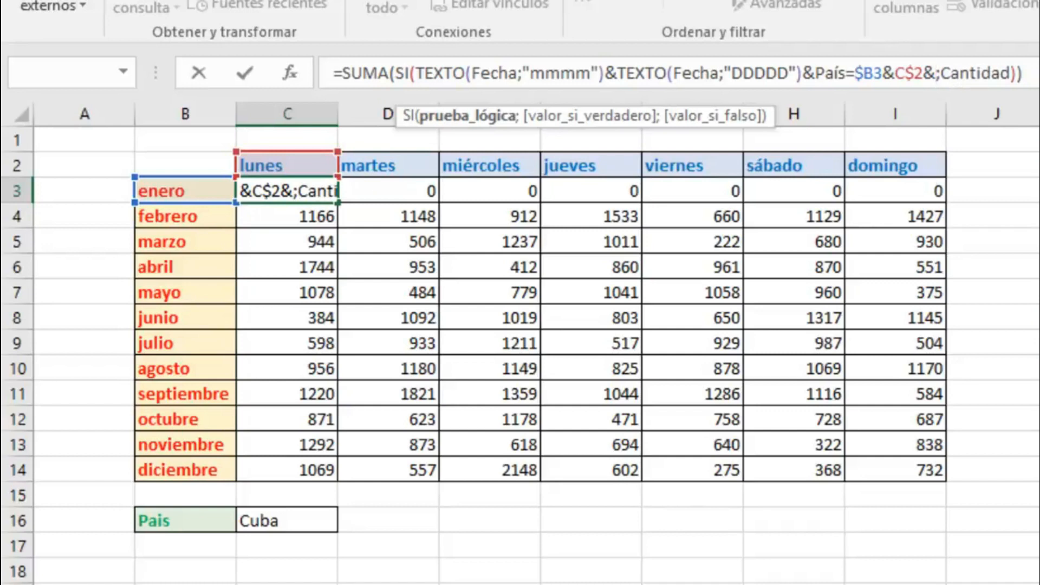
left_click(294, 516)
key("Left")
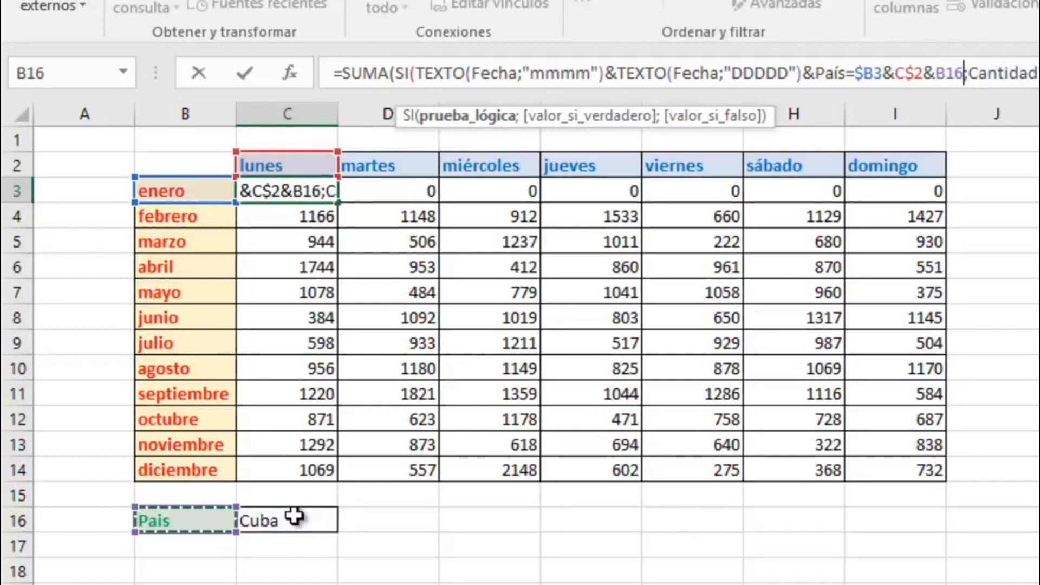
key("Right")
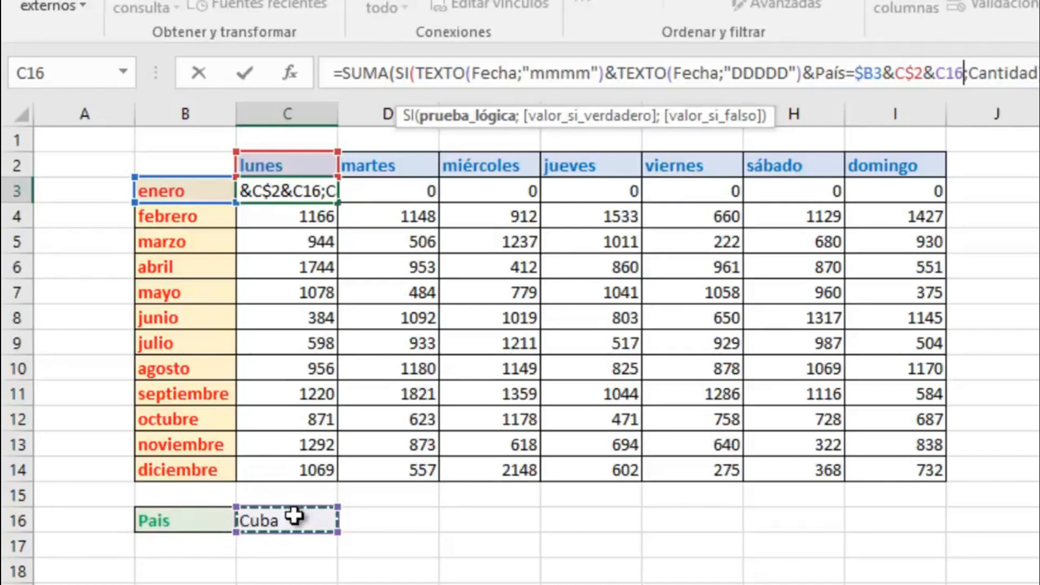
key("F4")
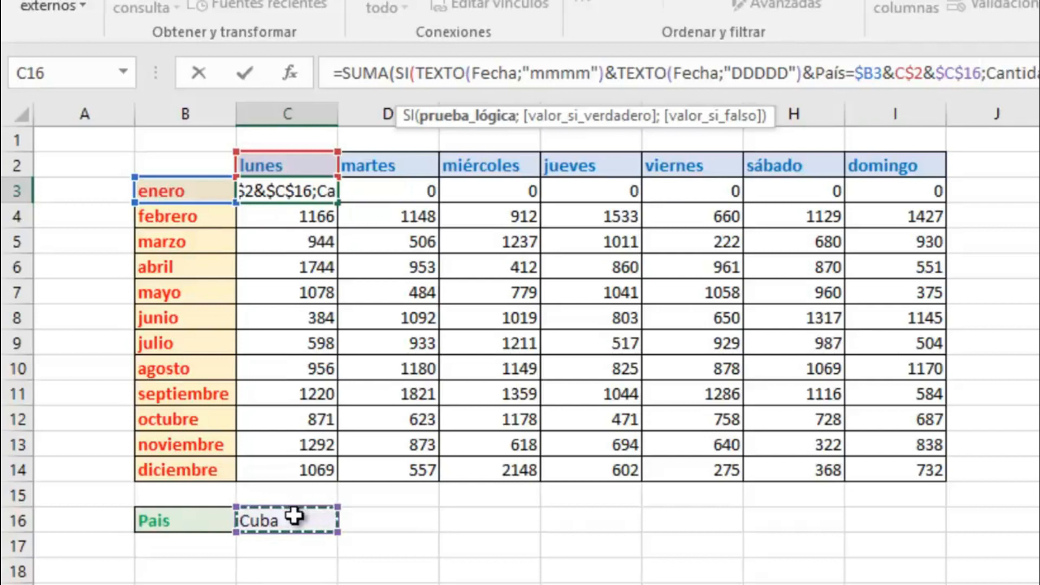
key("ctrl+shift+Return")
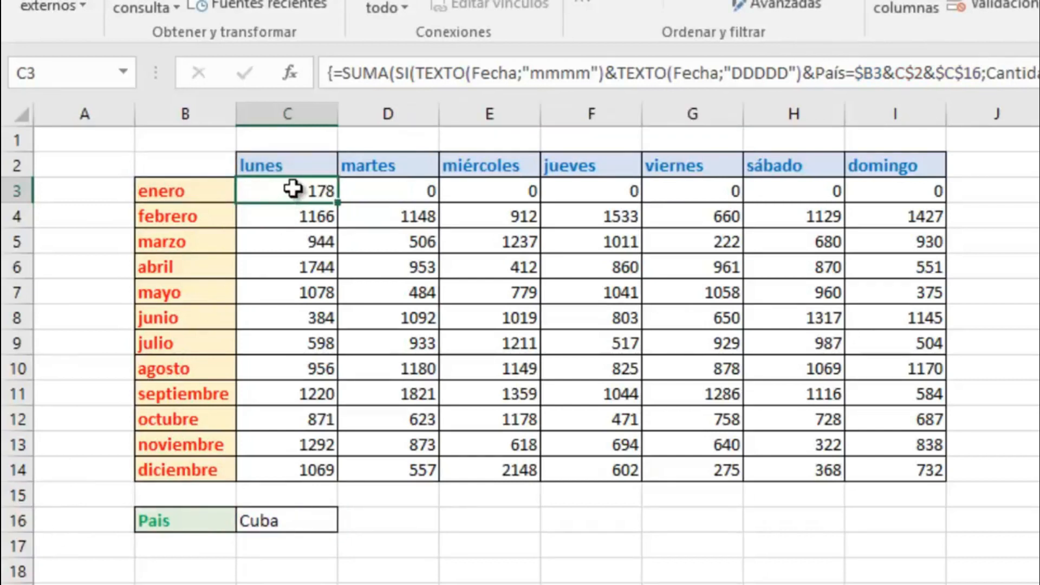
Fill the C3 array formula across to I3, and down the lunes column to C14.
left_click_drag(400, 200, 918, 195)
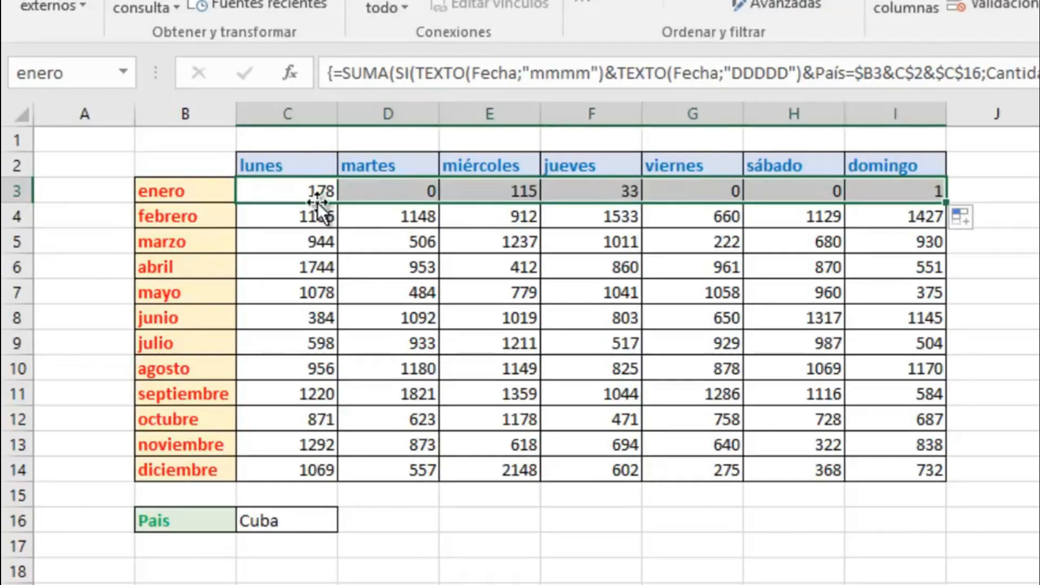
left_click(314, 194)
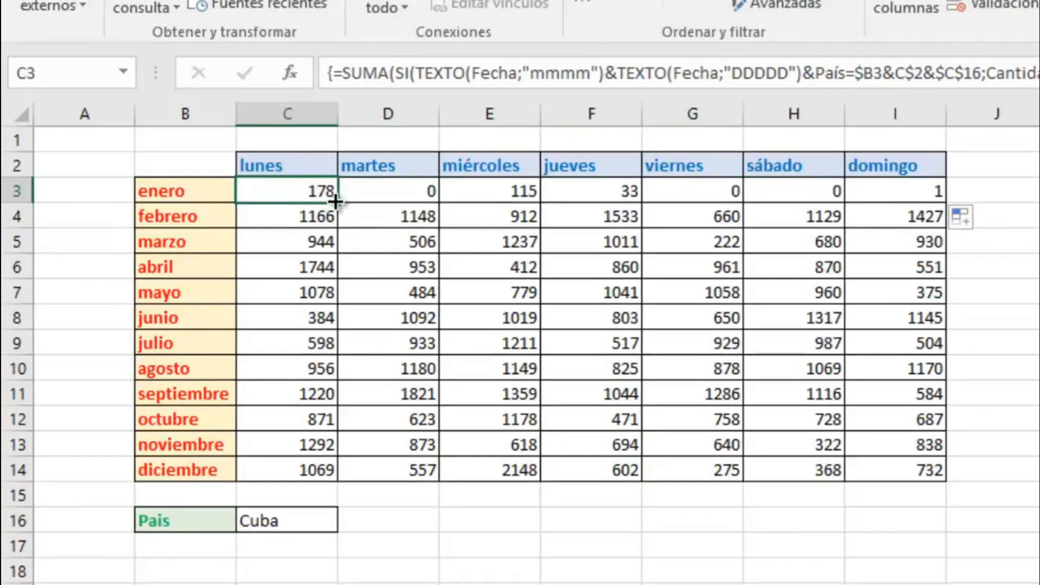
double_click(336, 201)
Fill the row 3 array formulas down to row 14 in the martes, miércoles and jueves columns.
left_click(435, 196)
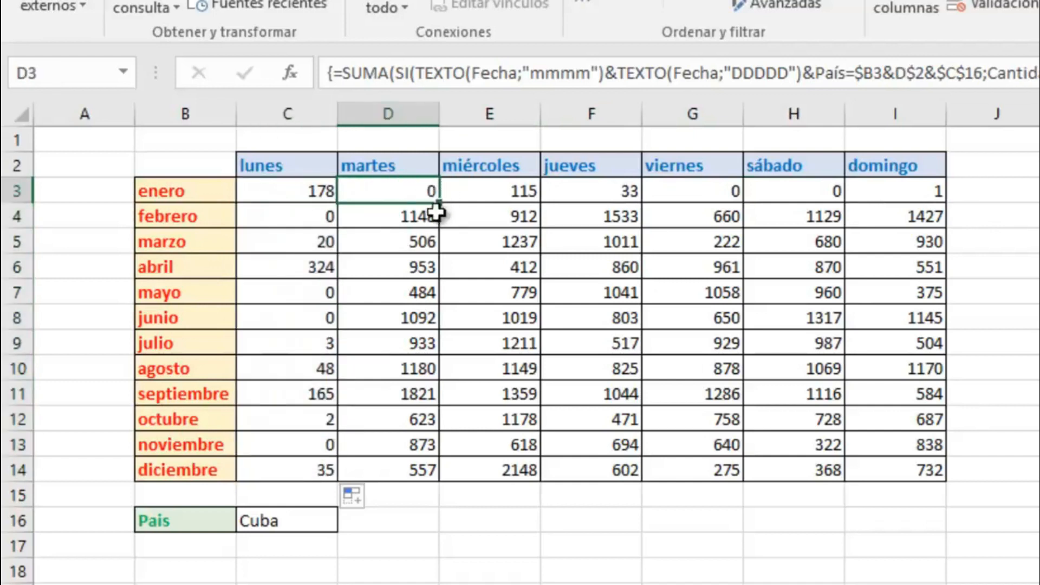
double_click(439, 202)
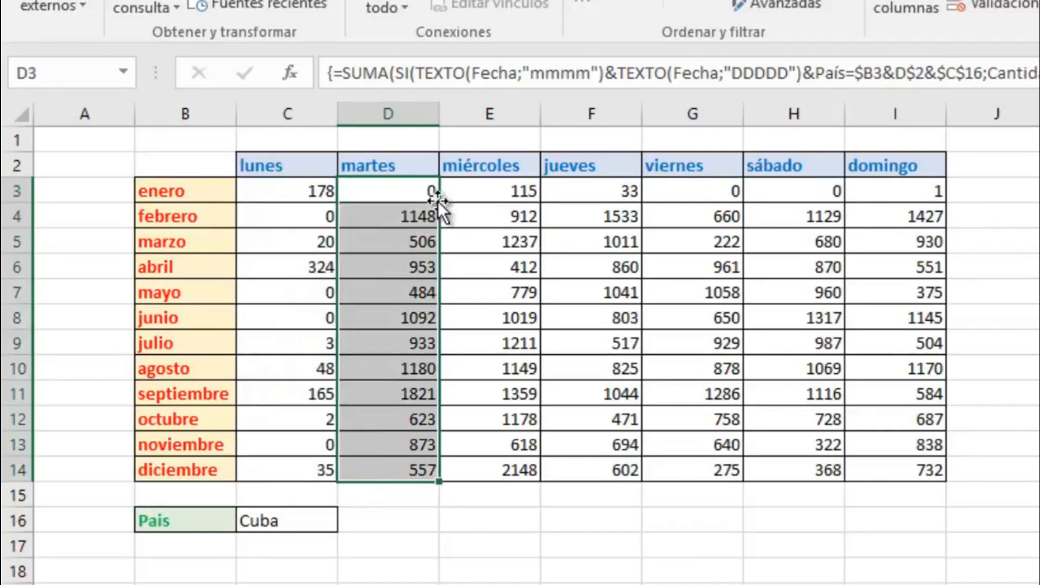
left_click(487, 193)
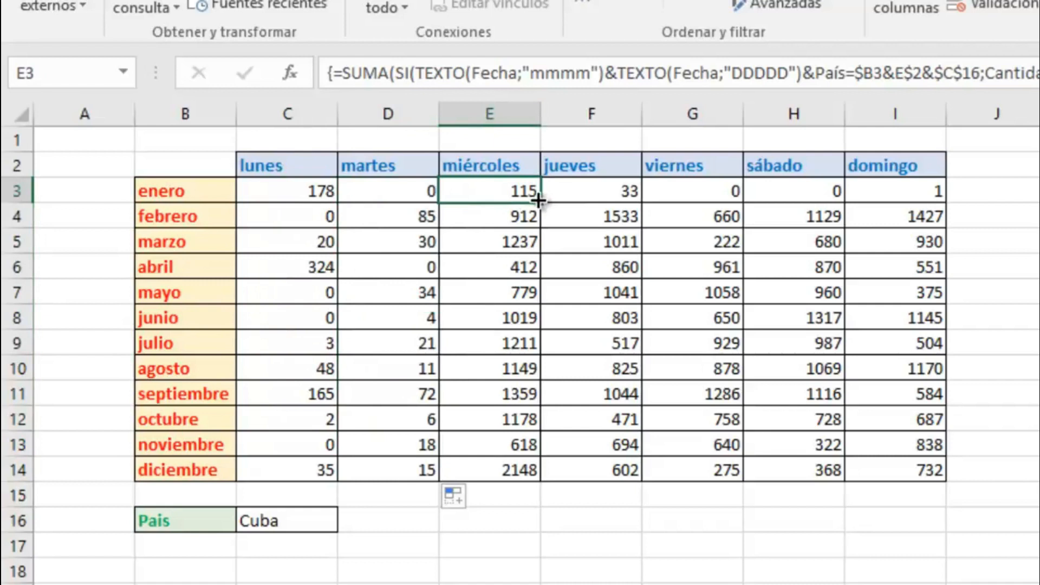
double_click(540, 202)
left_click(584, 189)
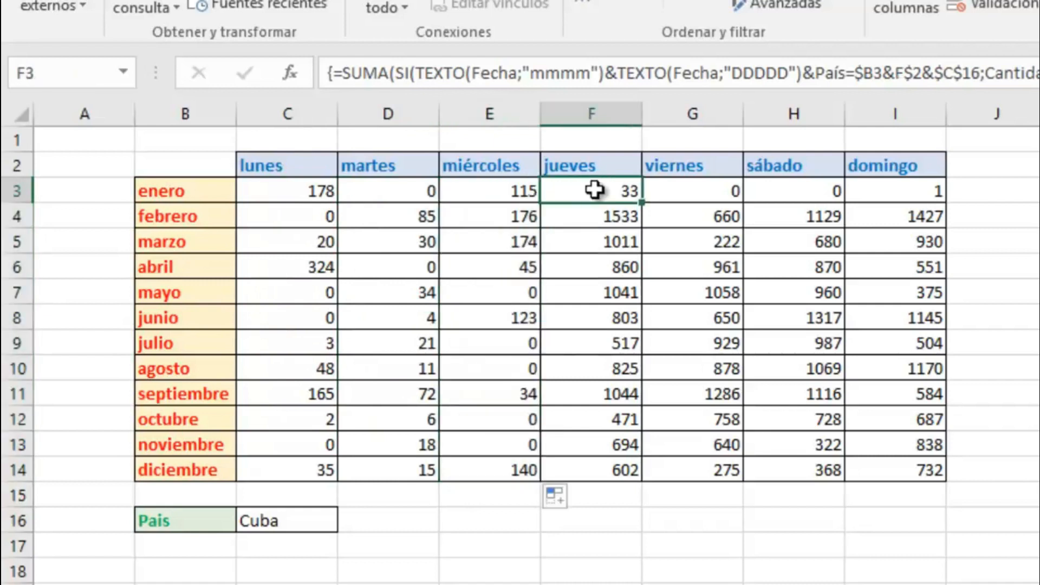
double_click(641, 202)
Fill the row 3 array formulas down to row 14 in the viernes, sábado and domingo columns.
left_click(677, 196)
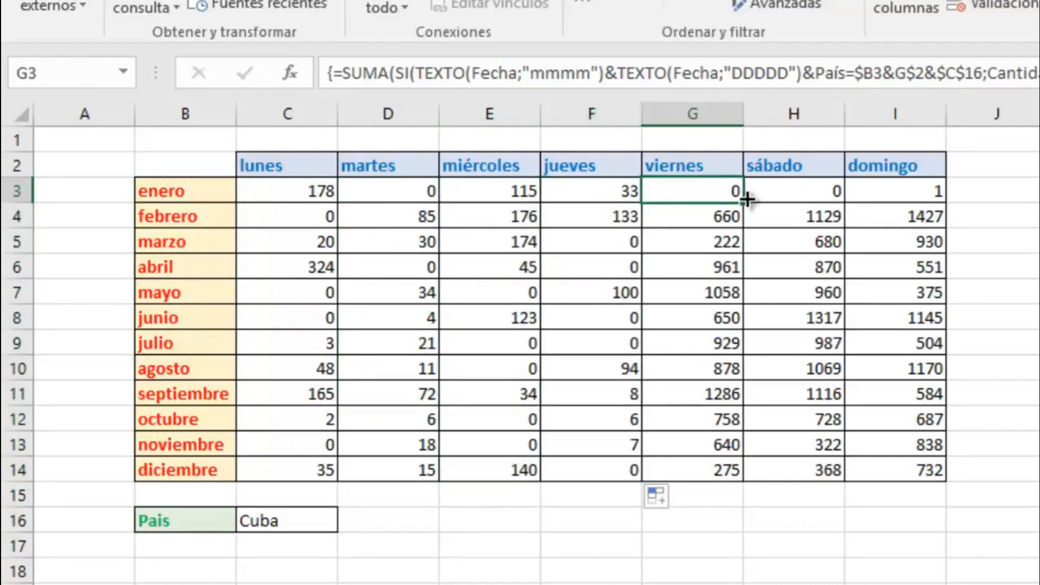
double_click(740, 202)
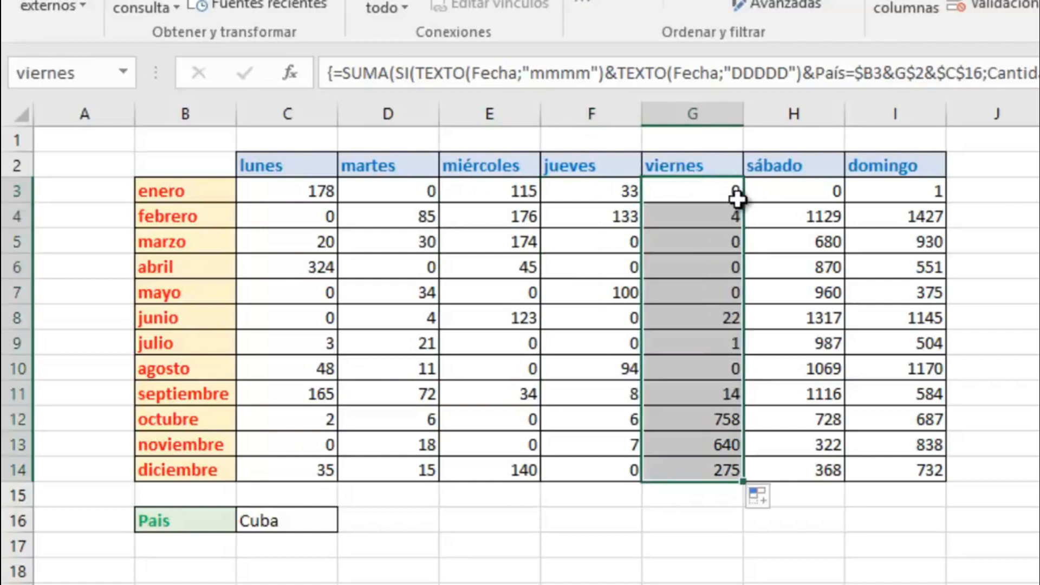
left_click(797, 199)
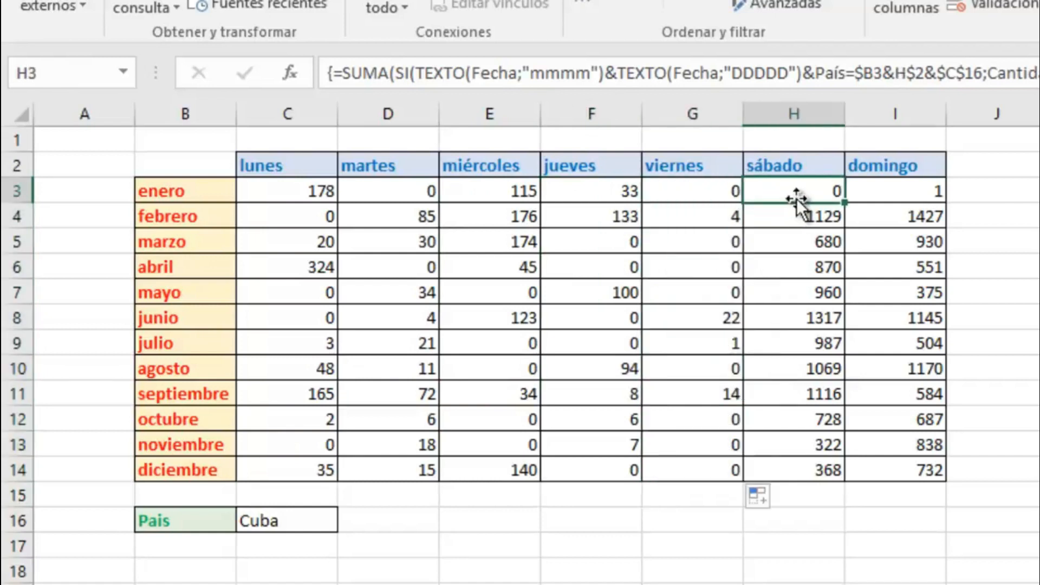
double_click(842, 202)
left_click(894, 191)
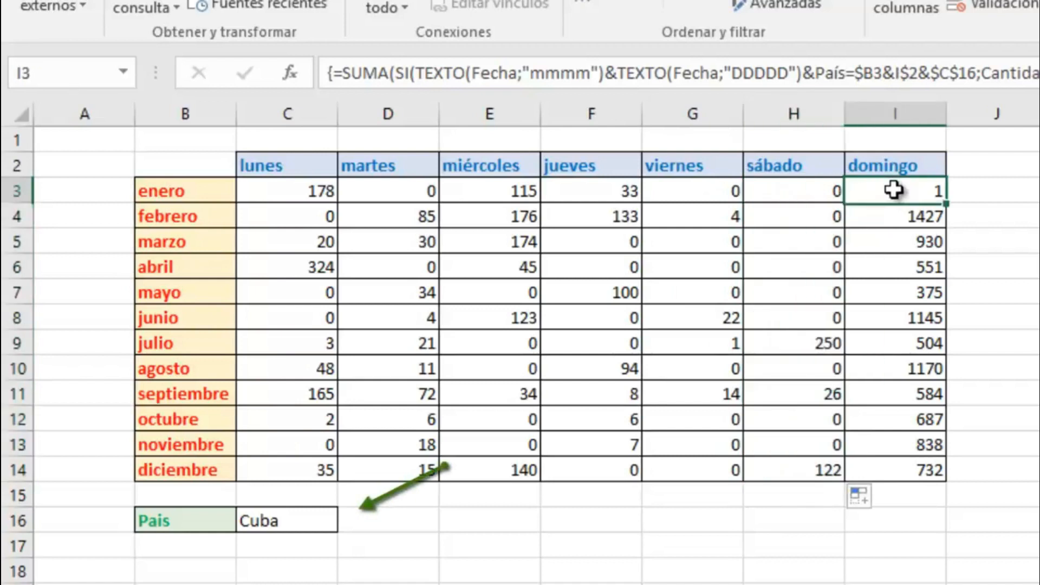
double_click(946, 204)
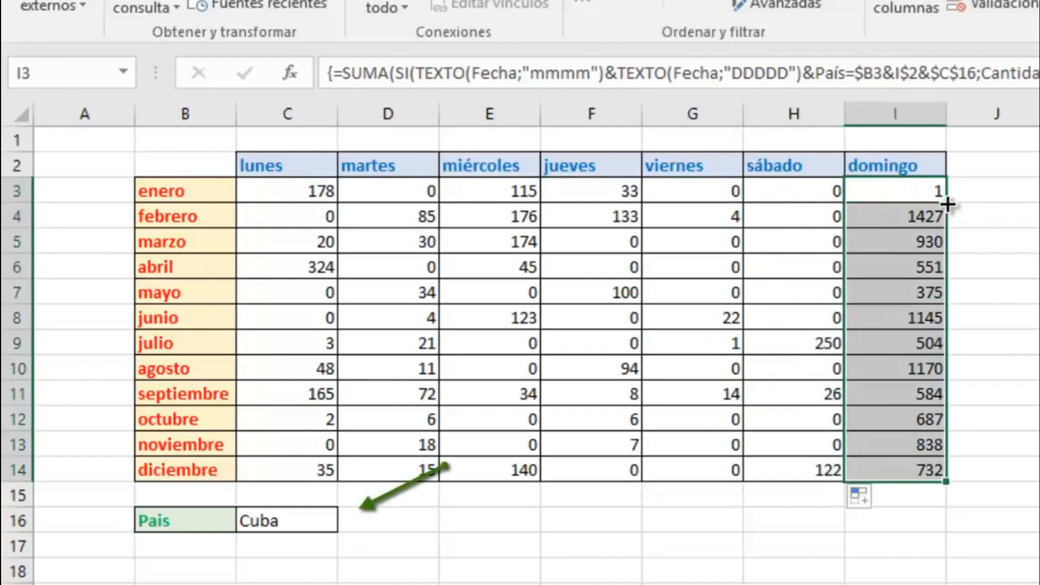
left_click(561, 521)
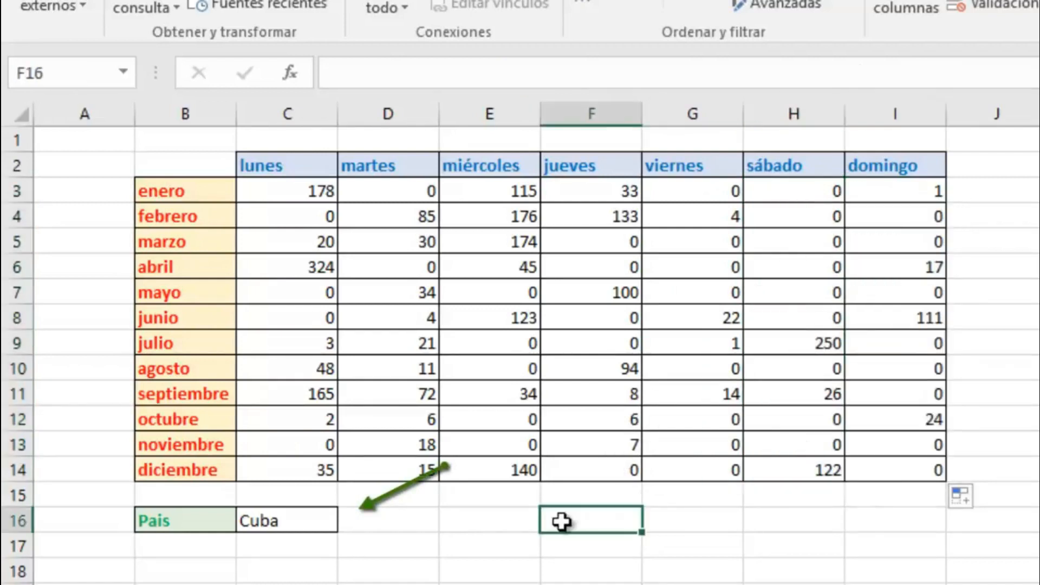
Choose España as the country in C16 to recalculate the table.
left_click(328, 526)
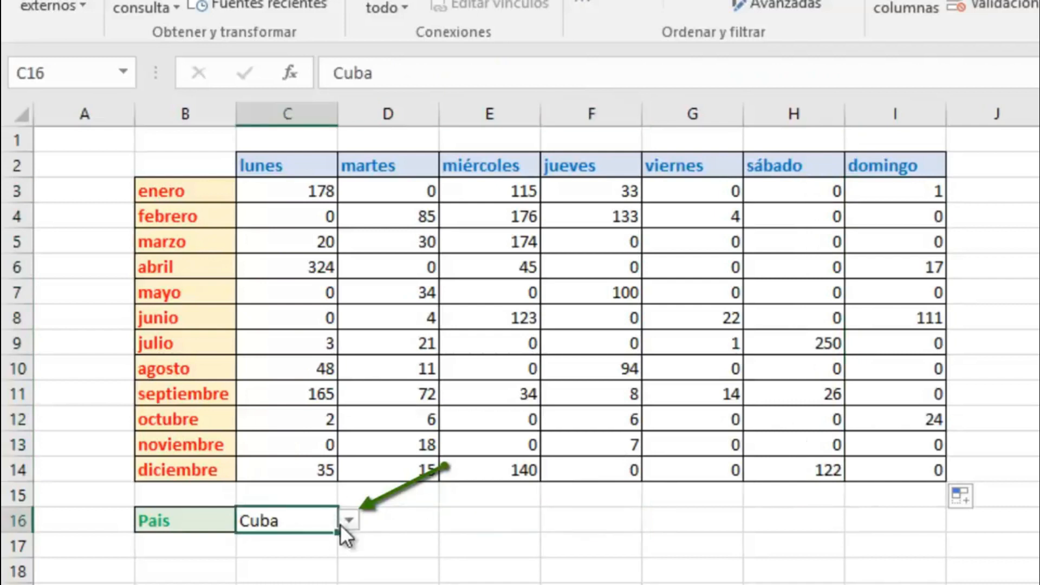
left_click(348, 521)
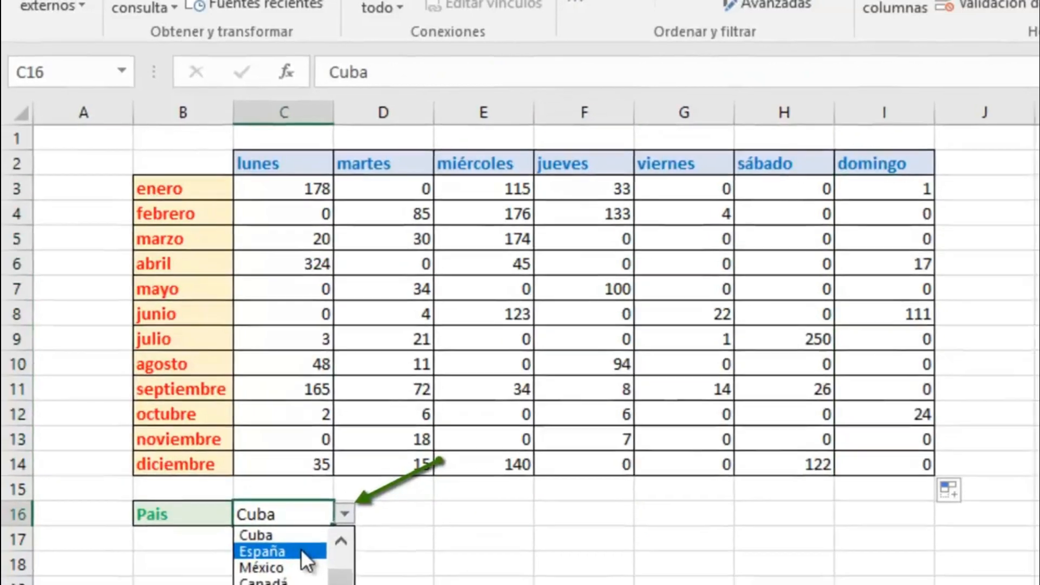
left_click(302, 551)
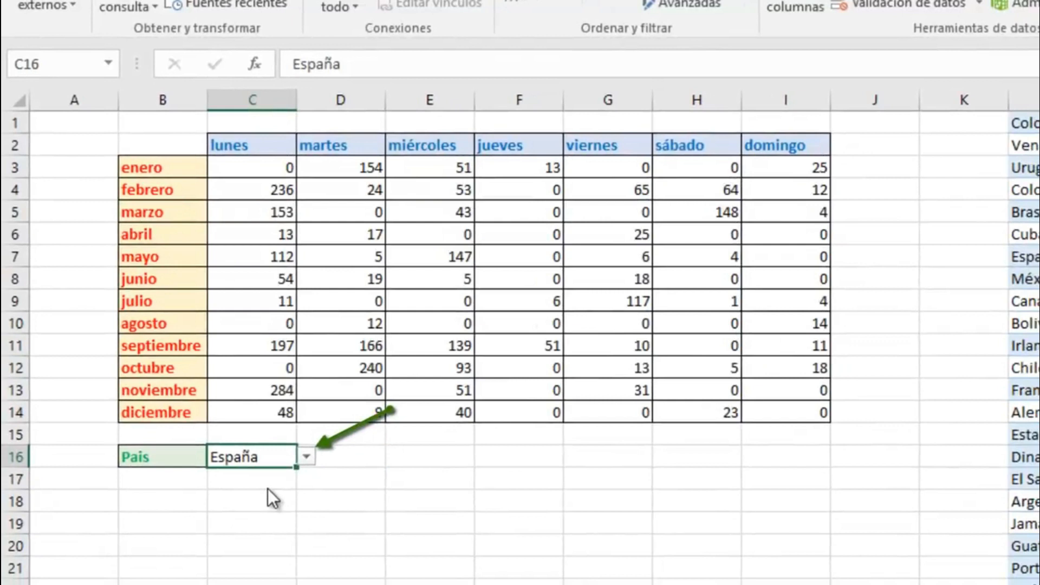
Test the table with other countries by setting C16 to Francia and finally to Estados Unidos.
left_click(307, 458)
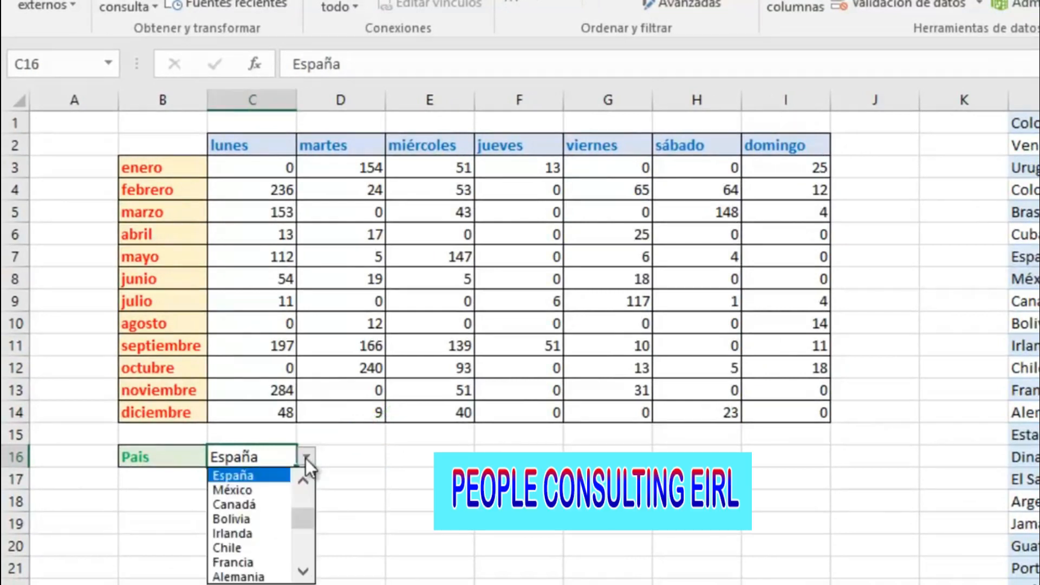
left_click(242, 564)
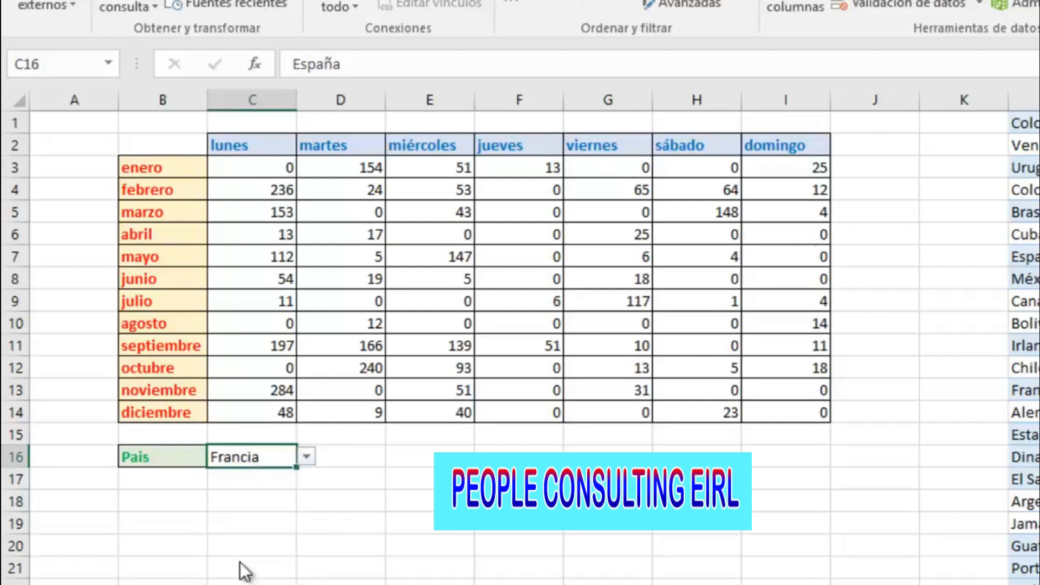
left_click(307, 459)
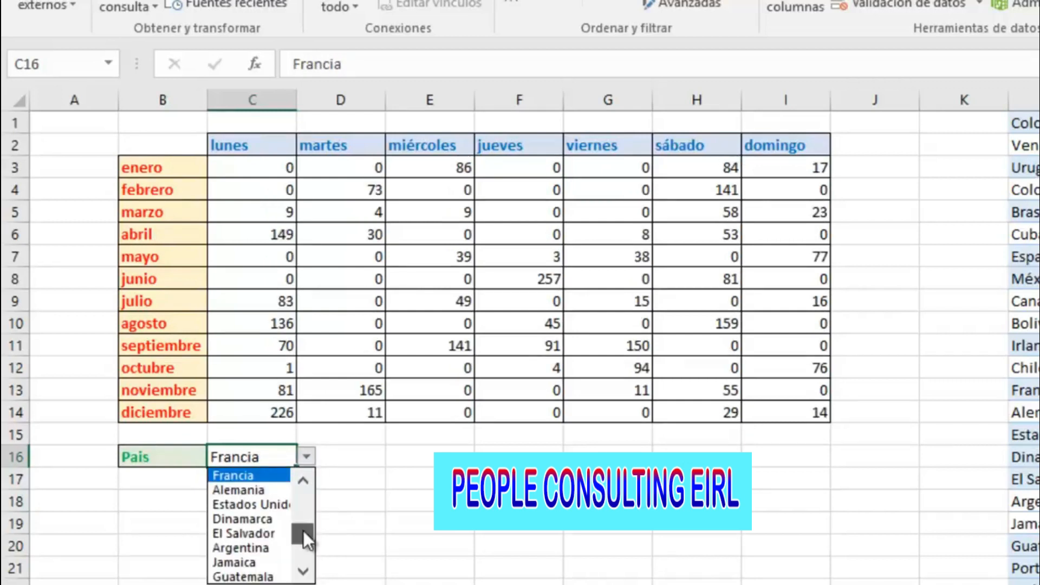
left_click(280, 504)
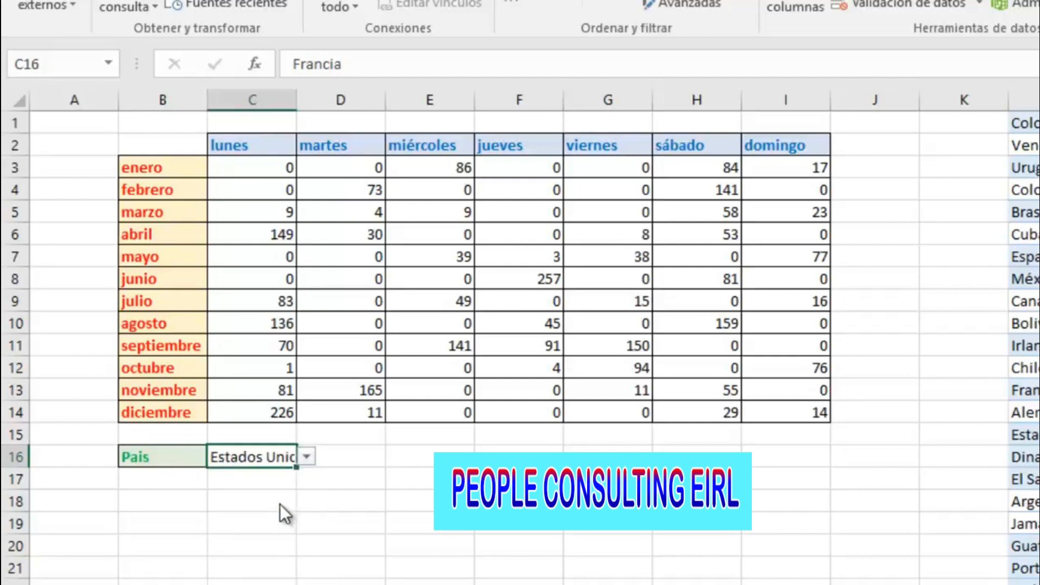